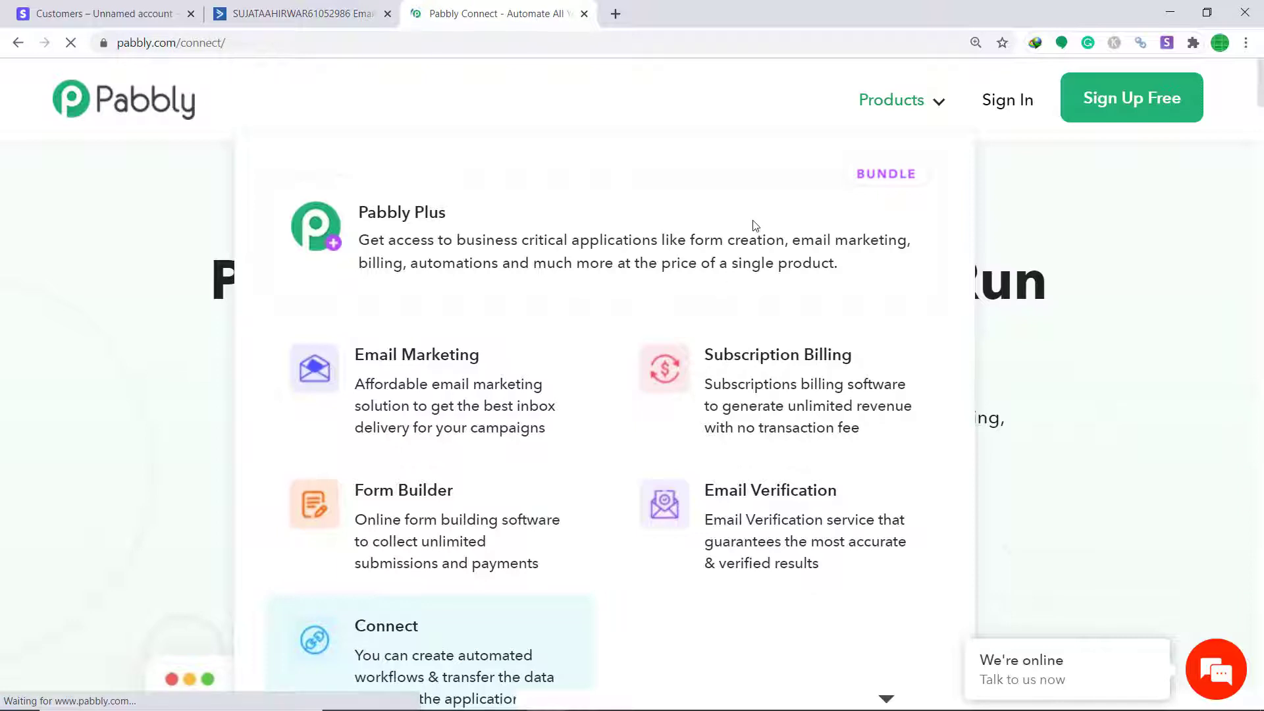
Sign in to the Pabbly account from the pabbly.com/connect page
{"action": "left_click", "coordinate": [1003, 113]}
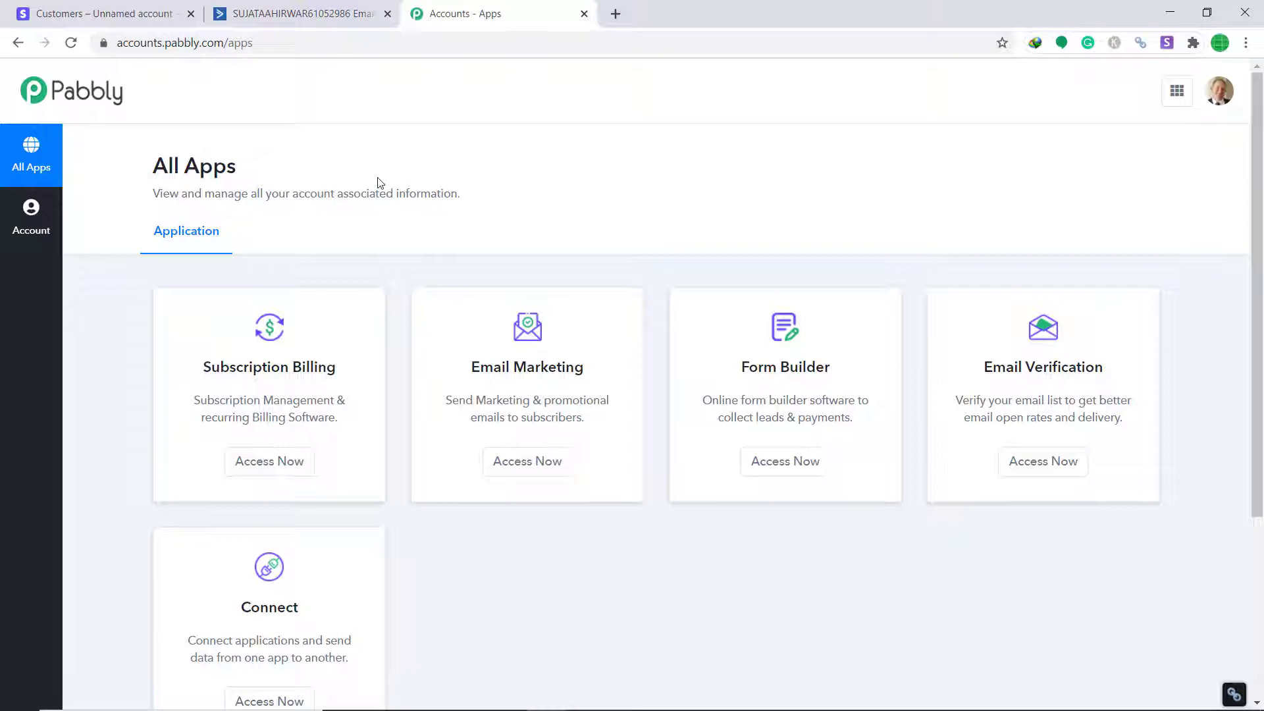
Launch Pabbly Connect from its card on the All Apps page
{"action": "scroll", "coordinate": [385, 198], "scroll_direction": "down", "scroll_amount": 4}
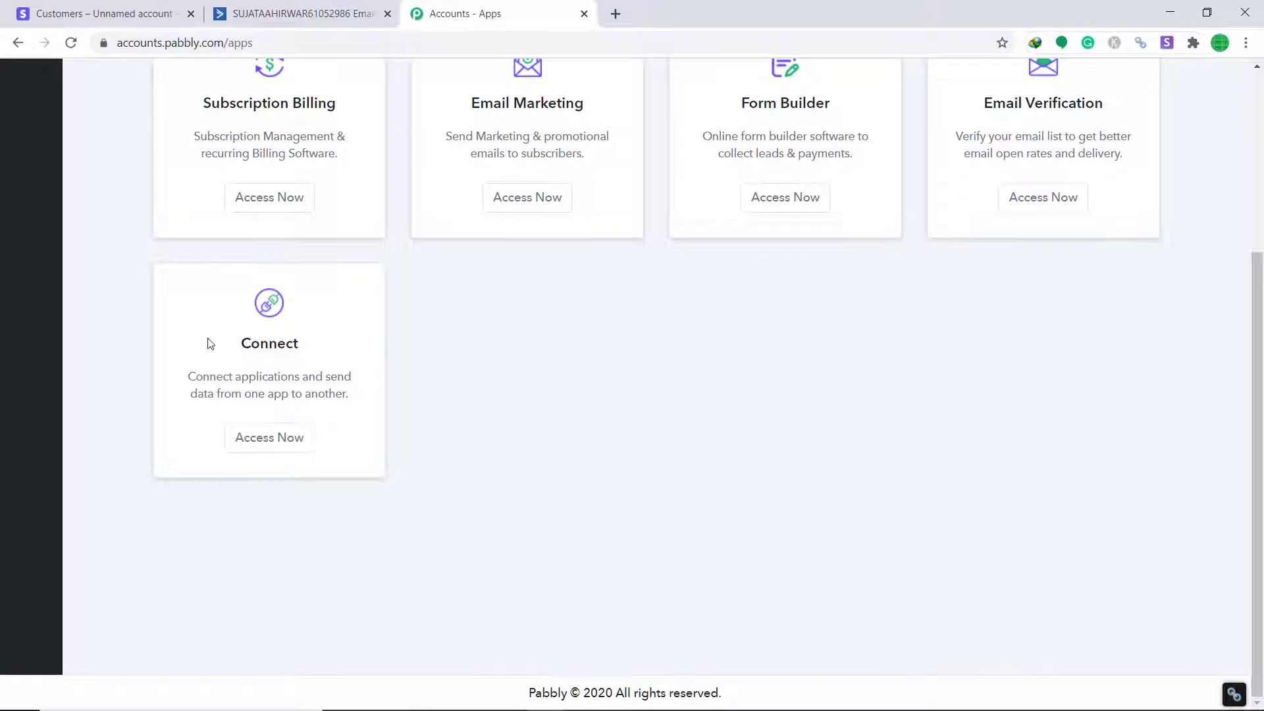
{"action": "left_click", "coordinate": [254, 440]}
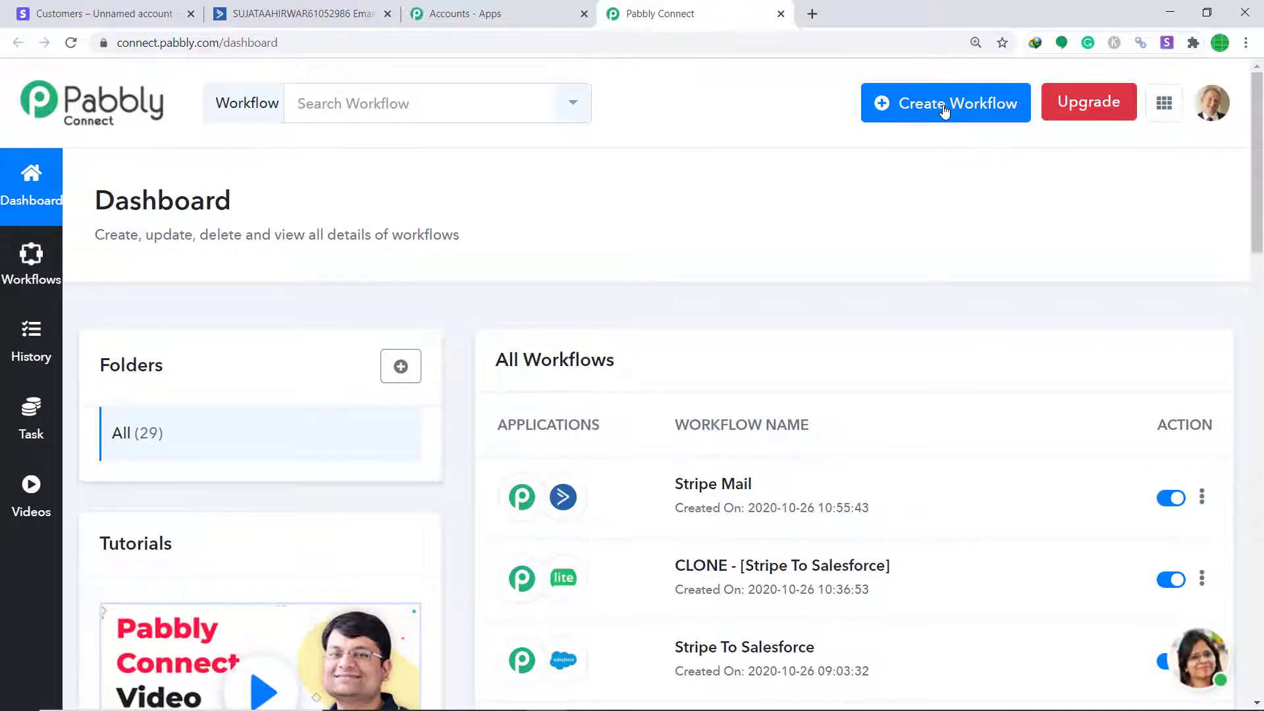
Create a new workflow named 'Stripe To ActiveCampaign'
{"action": "left_click", "coordinate": [944, 110]}
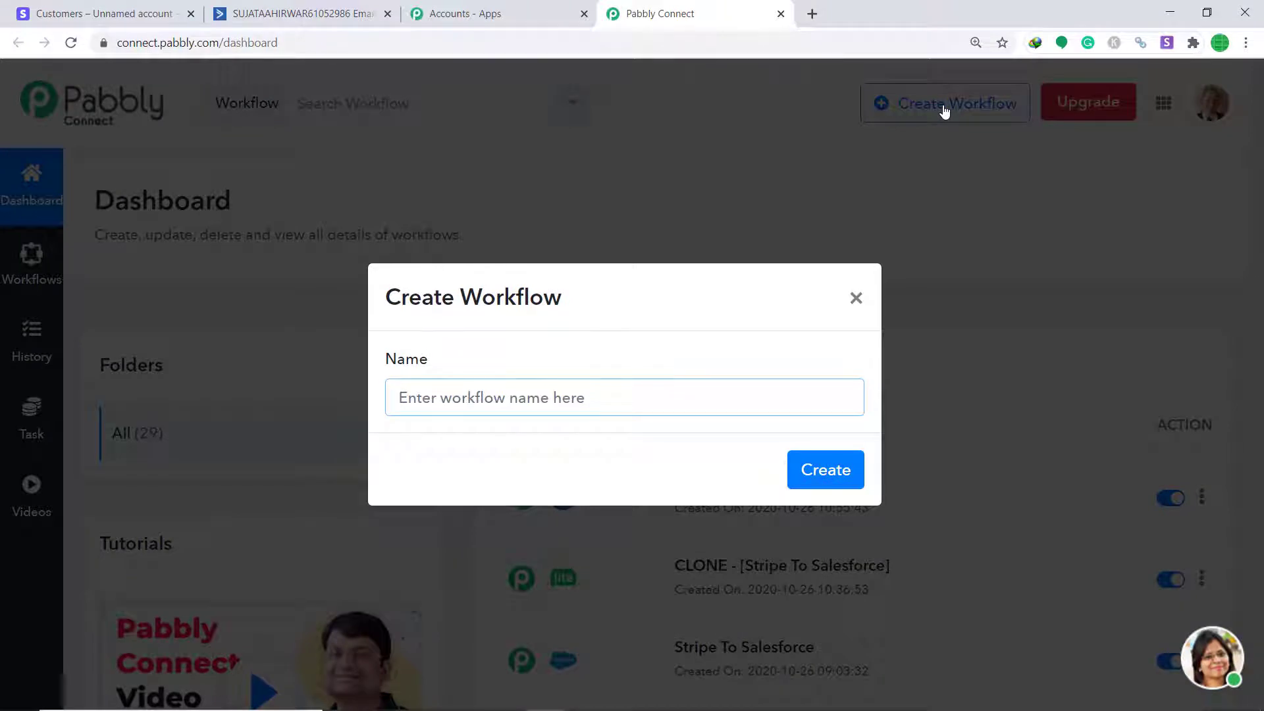
{"action": "type", "text": "Stri"}
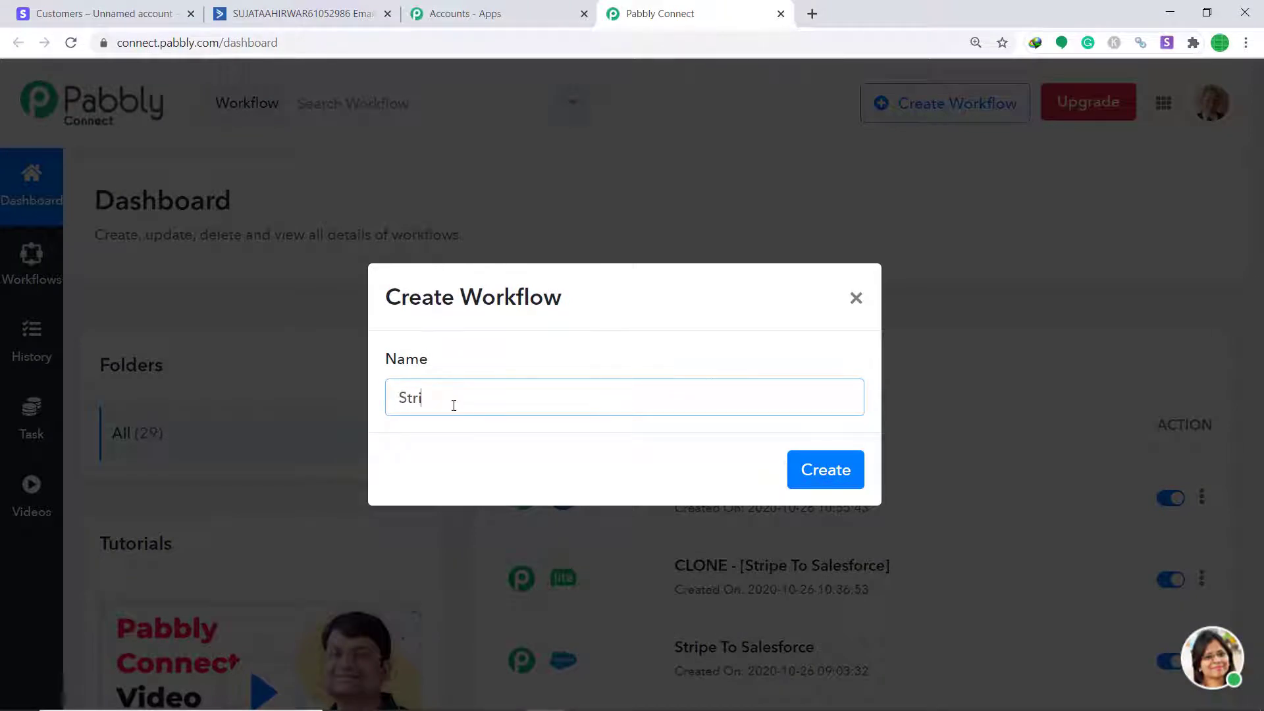
{"action": "type", "text": "pe To ActiveCampaign"}
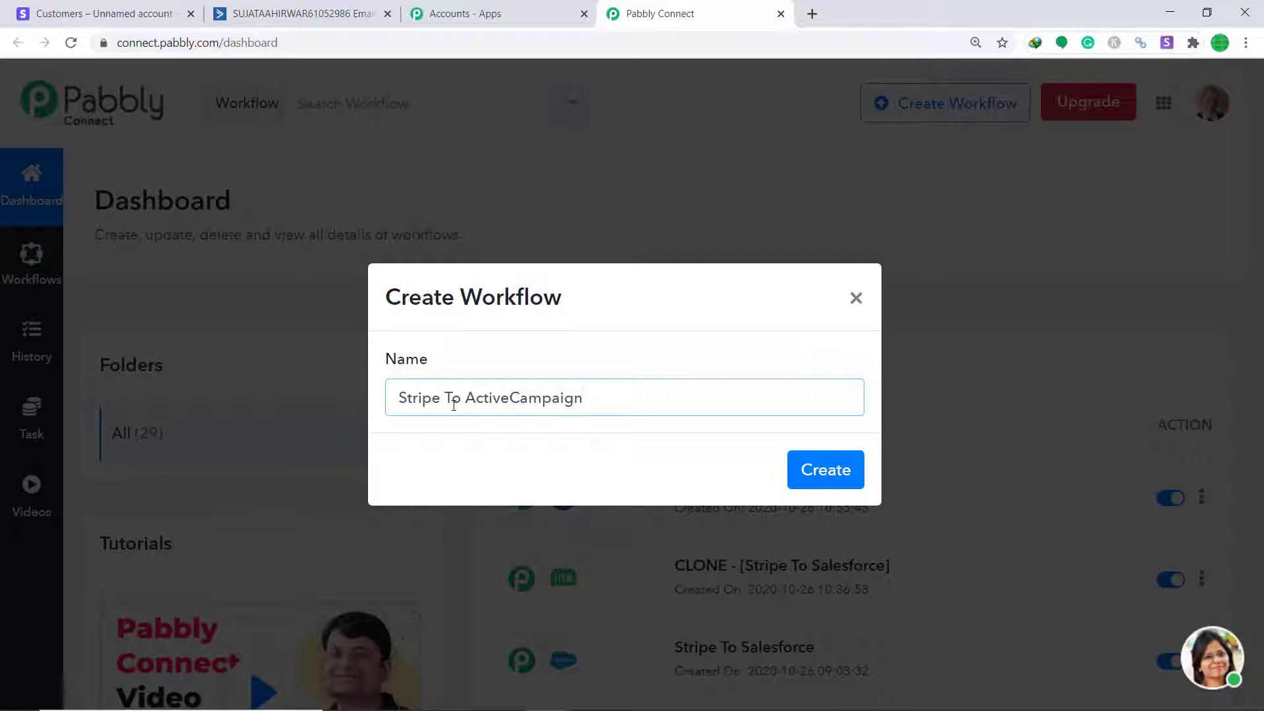
{"action": "left_click", "coordinate": [845, 480]}
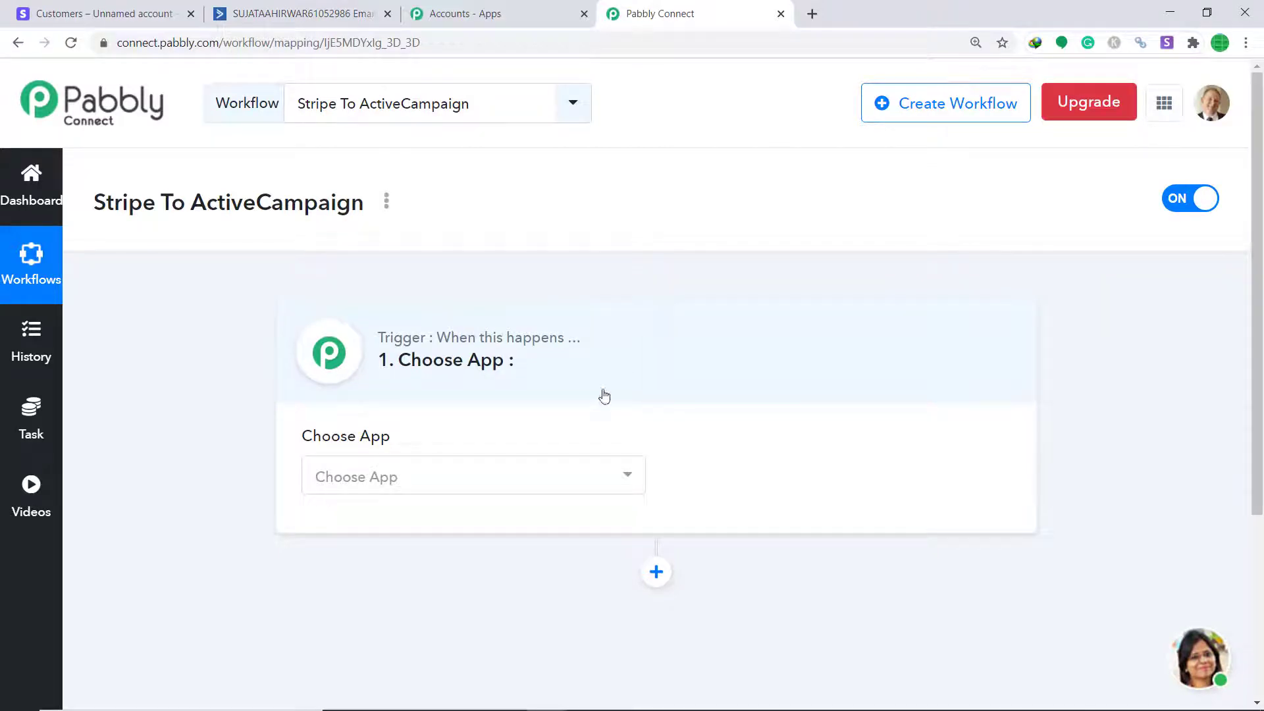
Set the workflow trigger to Stripe's New Customer event
{"action": "left_click", "coordinate": [538, 474]}
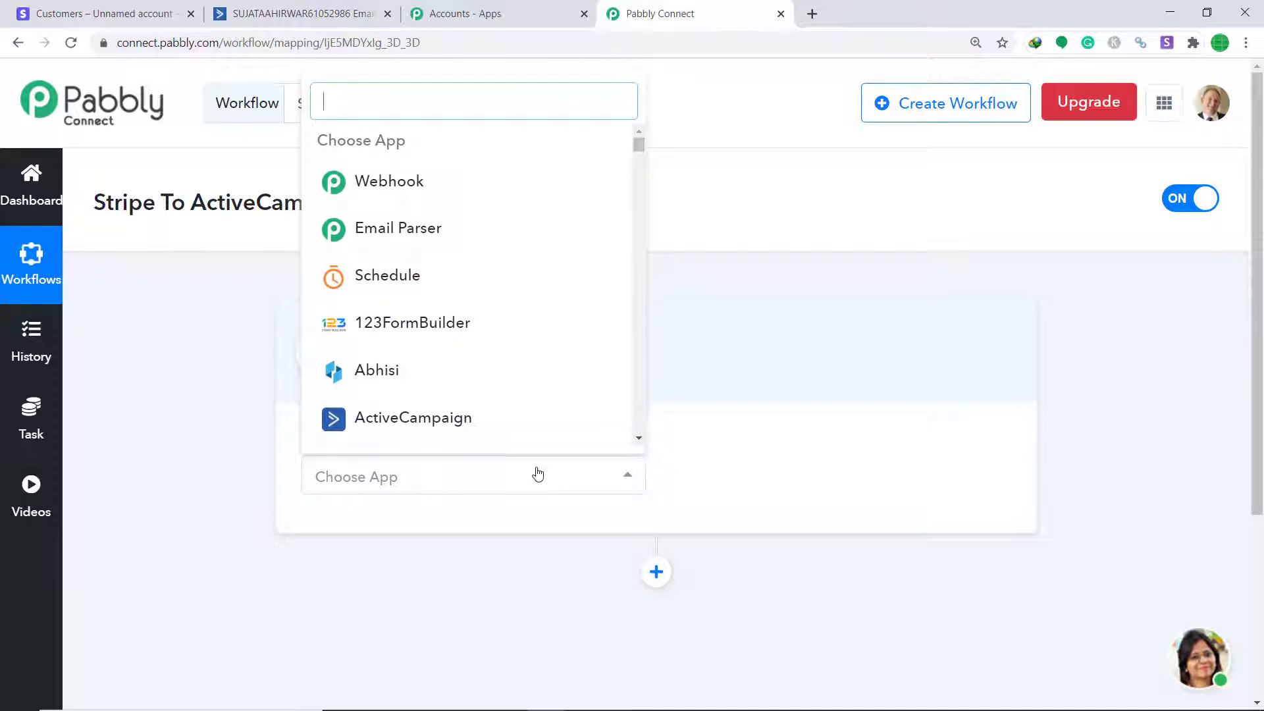
{"action": "type", "text": "Stri"}
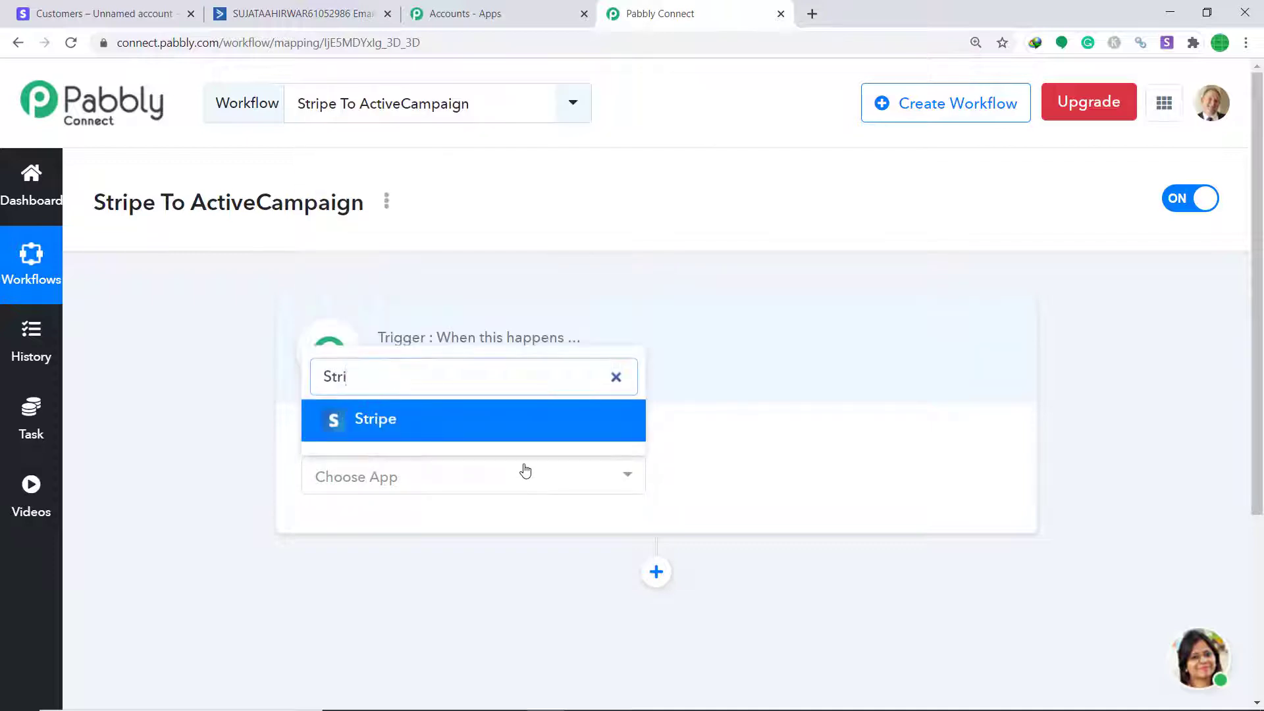
{"action": "left_click", "coordinate": [520, 428]}
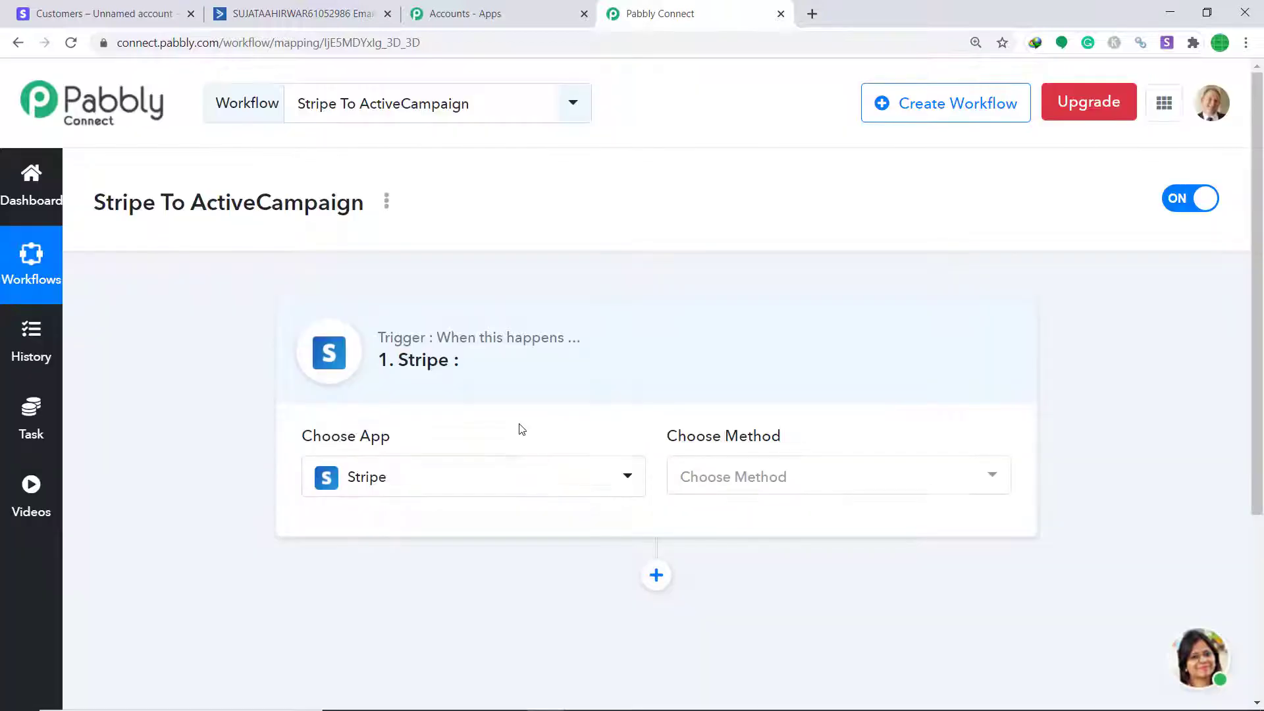
{"action": "left_click", "coordinate": [791, 474]}
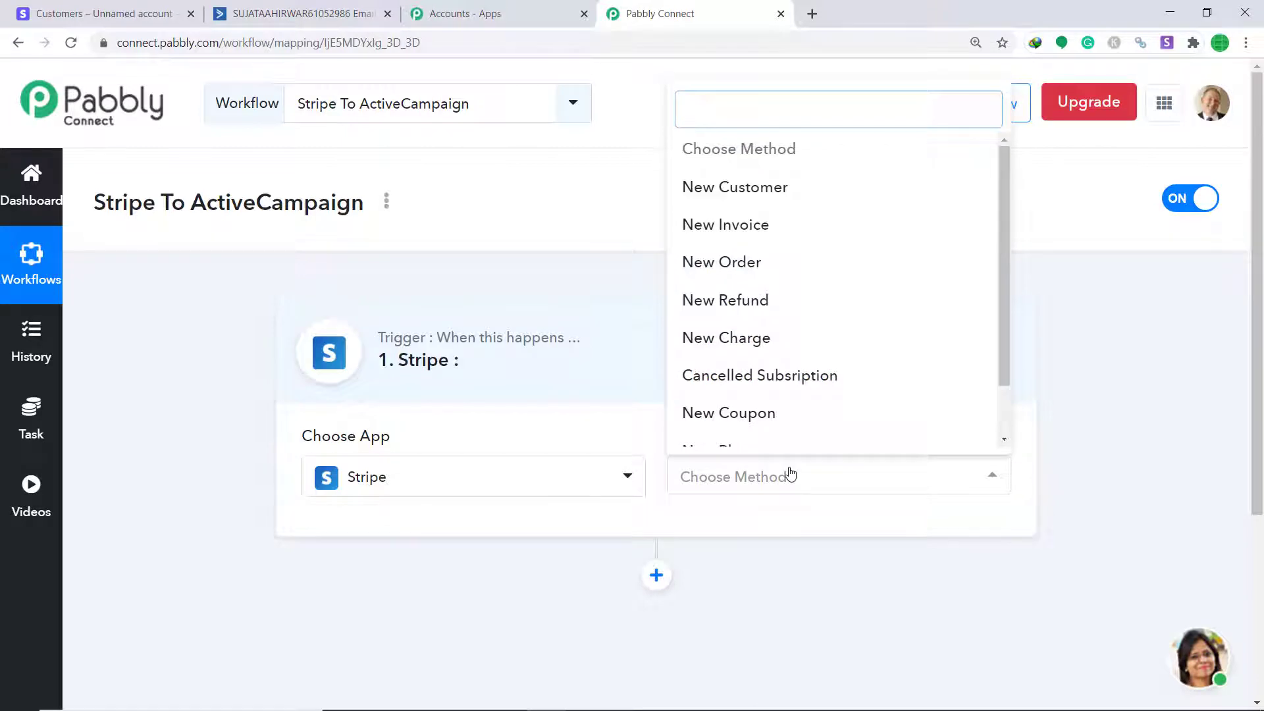
{"action": "left_click", "coordinate": [838, 194]}
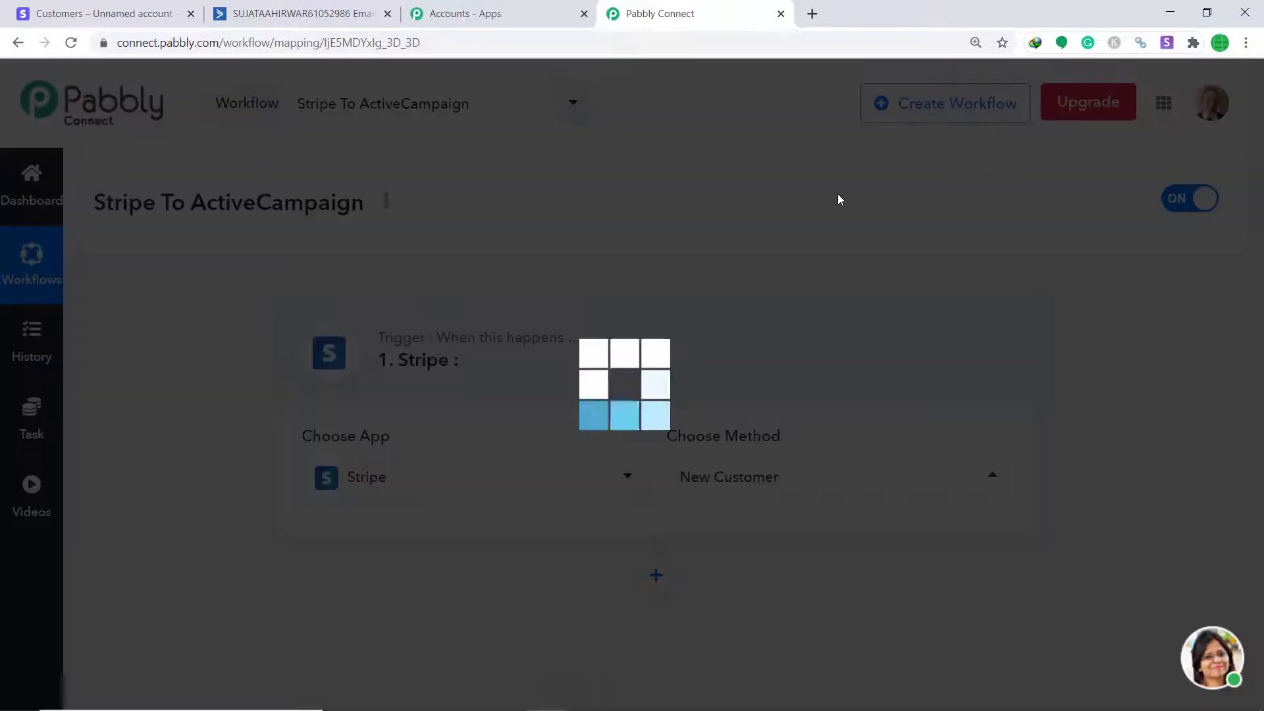
Review the Stripe trigger events, keep New Customer, and return to the Stripe dashboard
{"action": "left_click", "coordinate": [777, 488]}
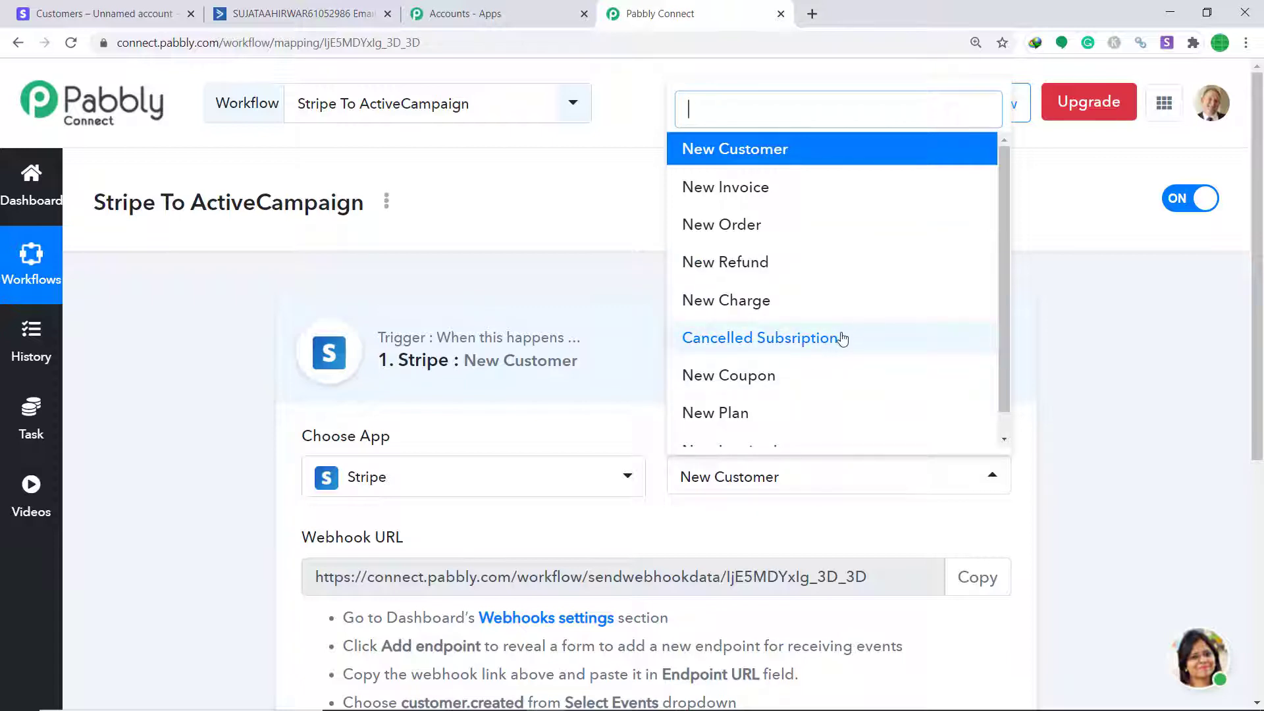
{"action": "scroll", "coordinate": [799, 387], "scroll_direction": "down", "scroll_amount": 1}
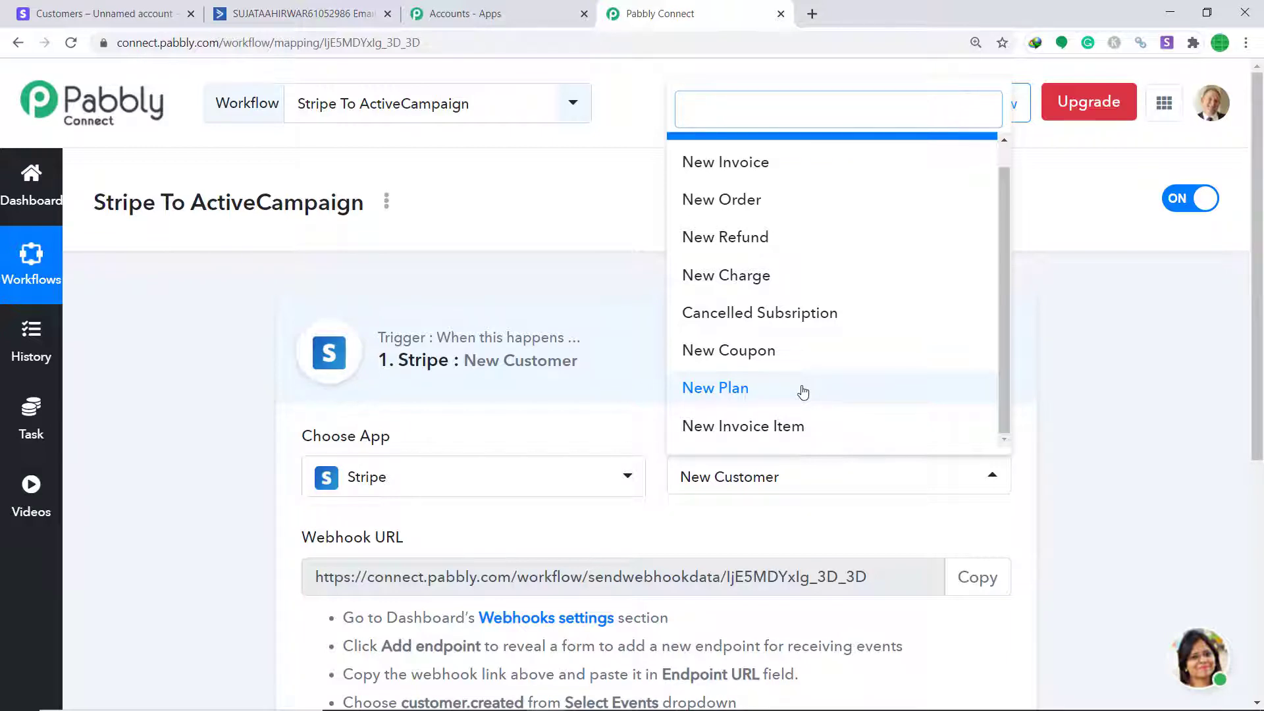
{"action": "left_click", "coordinate": [751, 517]}
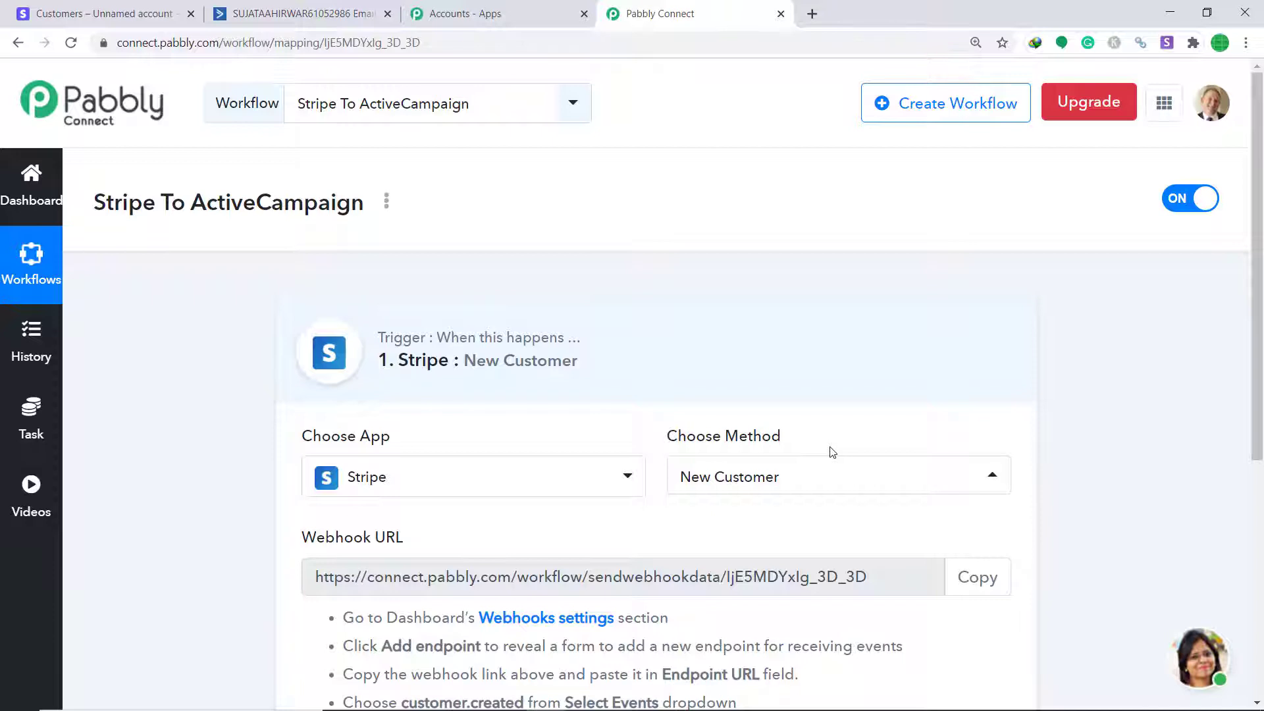
{"action": "left_click", "coordinate": [99, 13]}
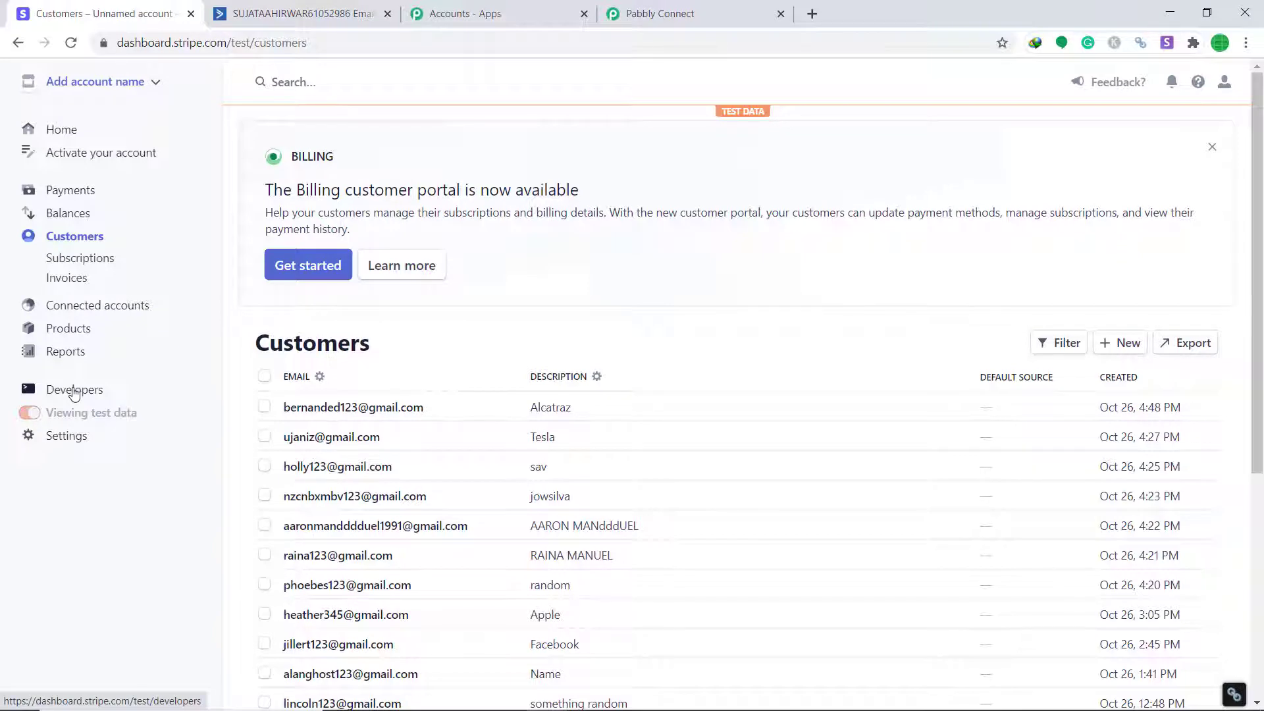
Start a new endpoint on Stripe's Developers > Webhooks page
{"action": "left_click", "coordinate": [74, 392]}
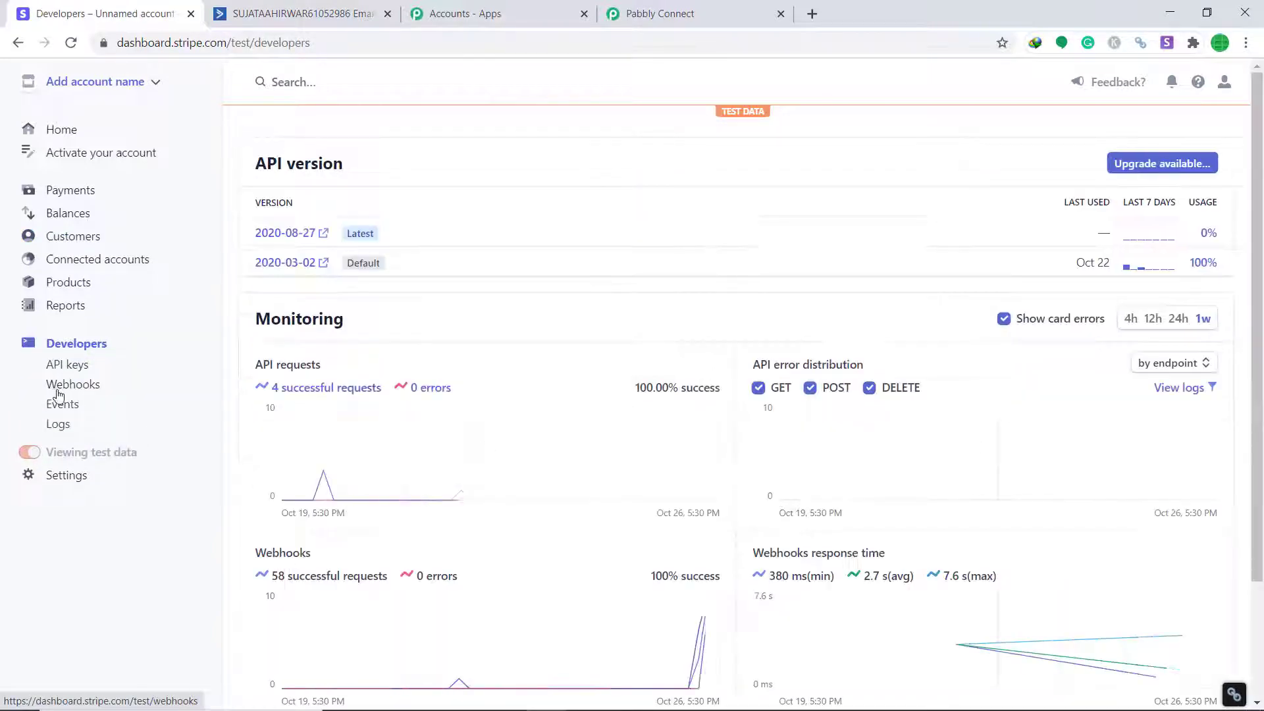
{"action": "left_click", "coordinate": [81, 394]}
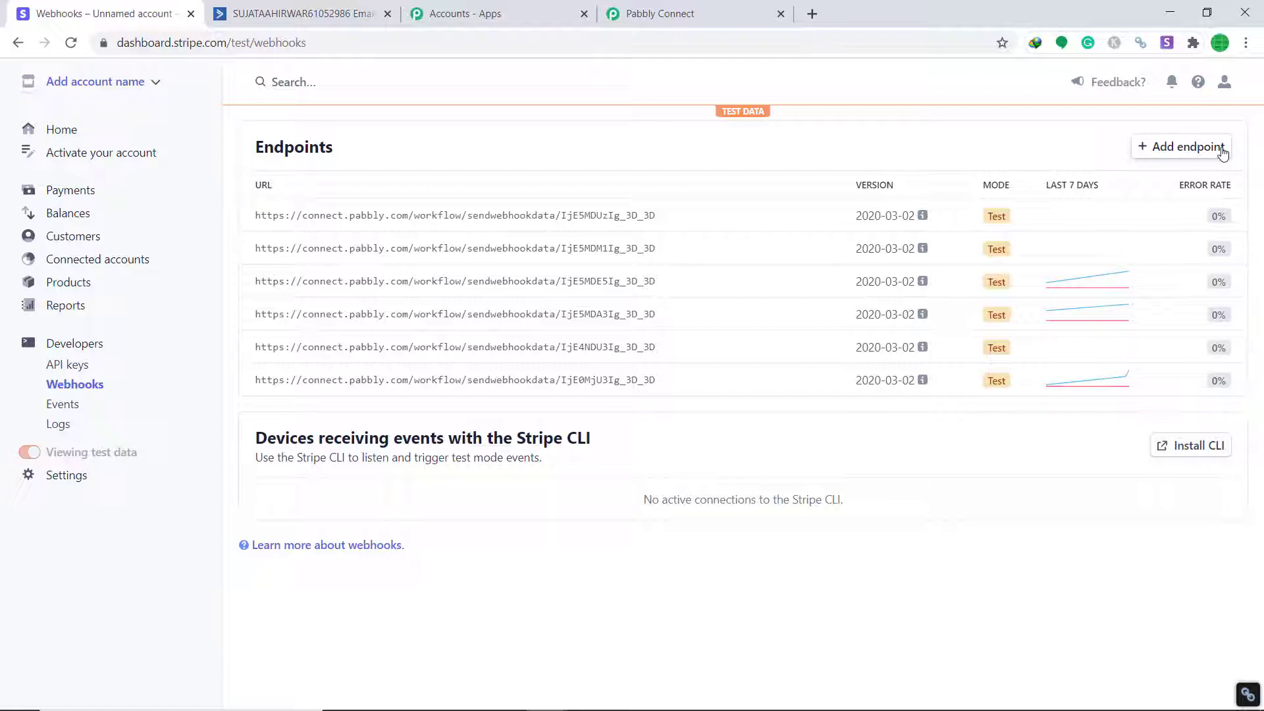
{"action": "left_click", "coordinate": [1190, 148]}
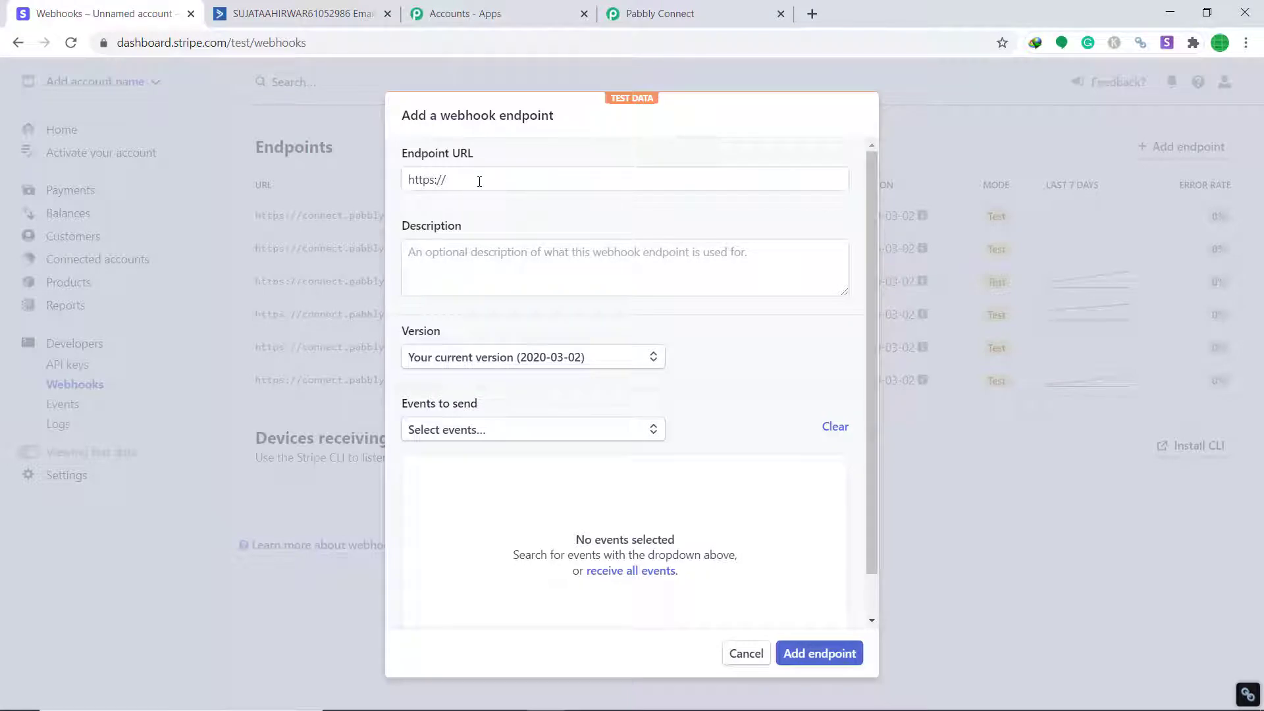
Paste the Pabbly workflow's webhook URL into Stripe's Endpoint URL field
{"action": "left_click", "coordinate": [685, 10]}
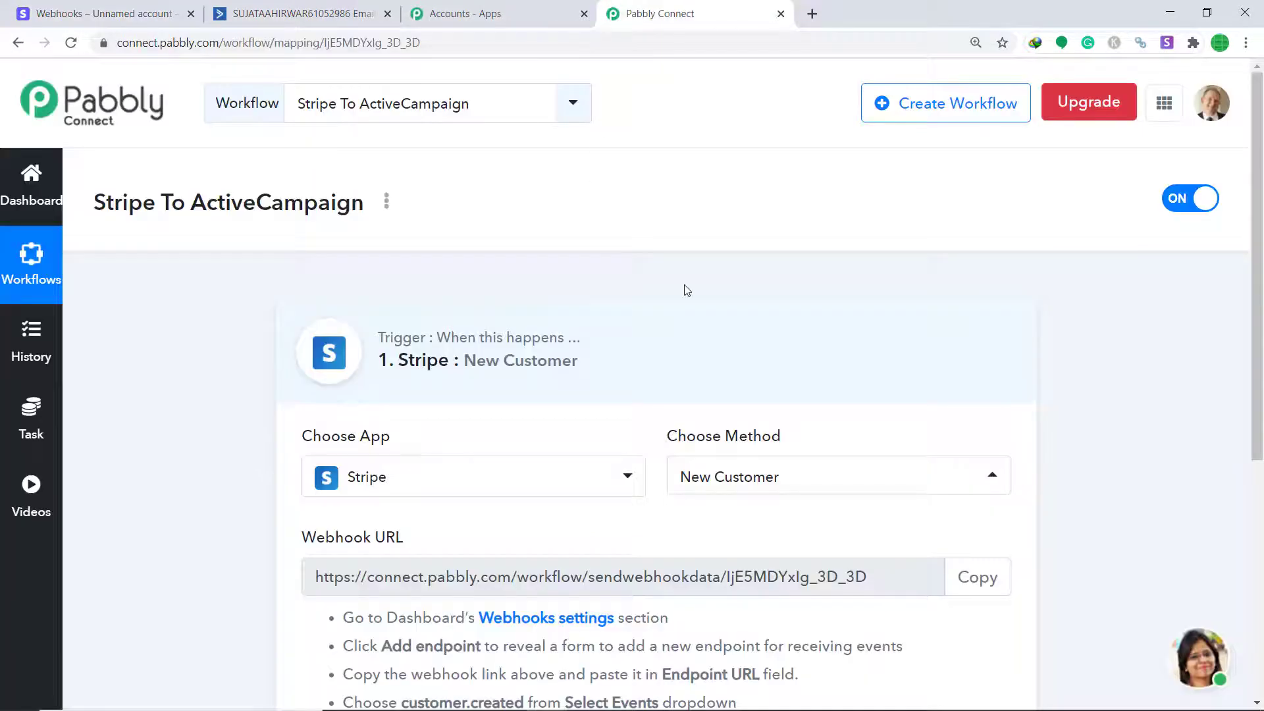
{"action": "left_click", "coordinate": [977, 577]}
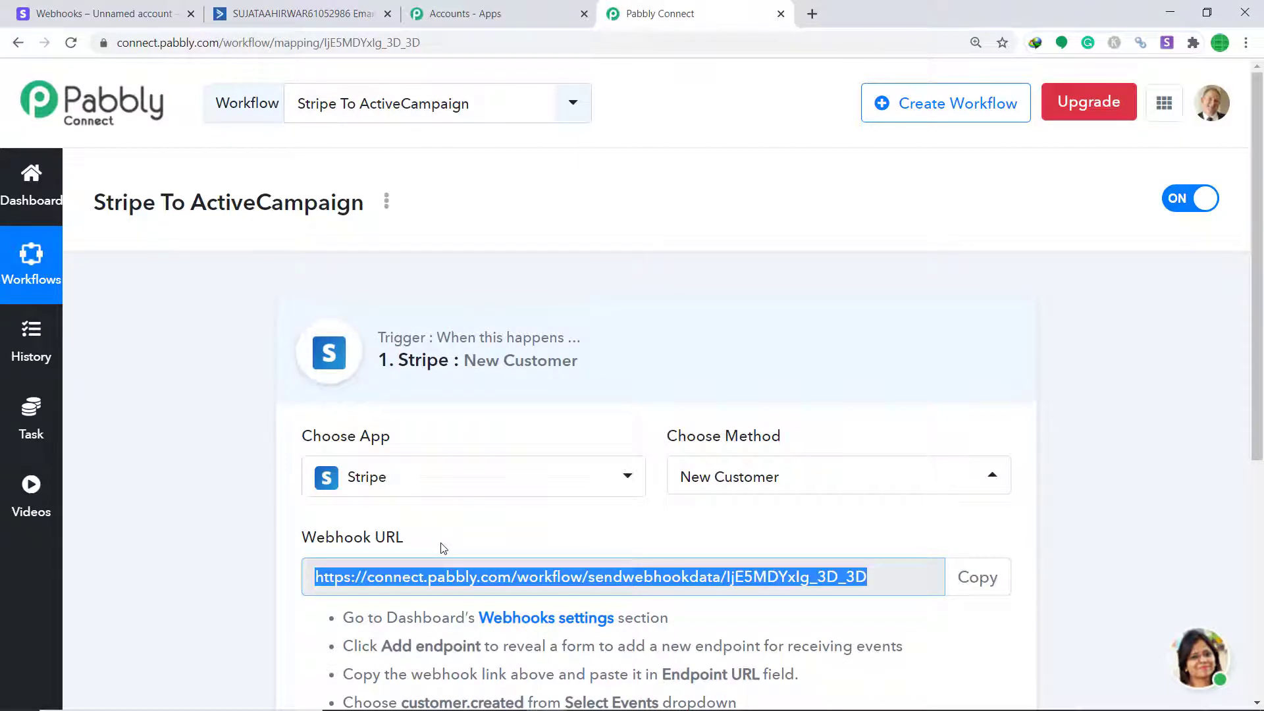
{"action": "left_click", "coordinate": [98, 13]}
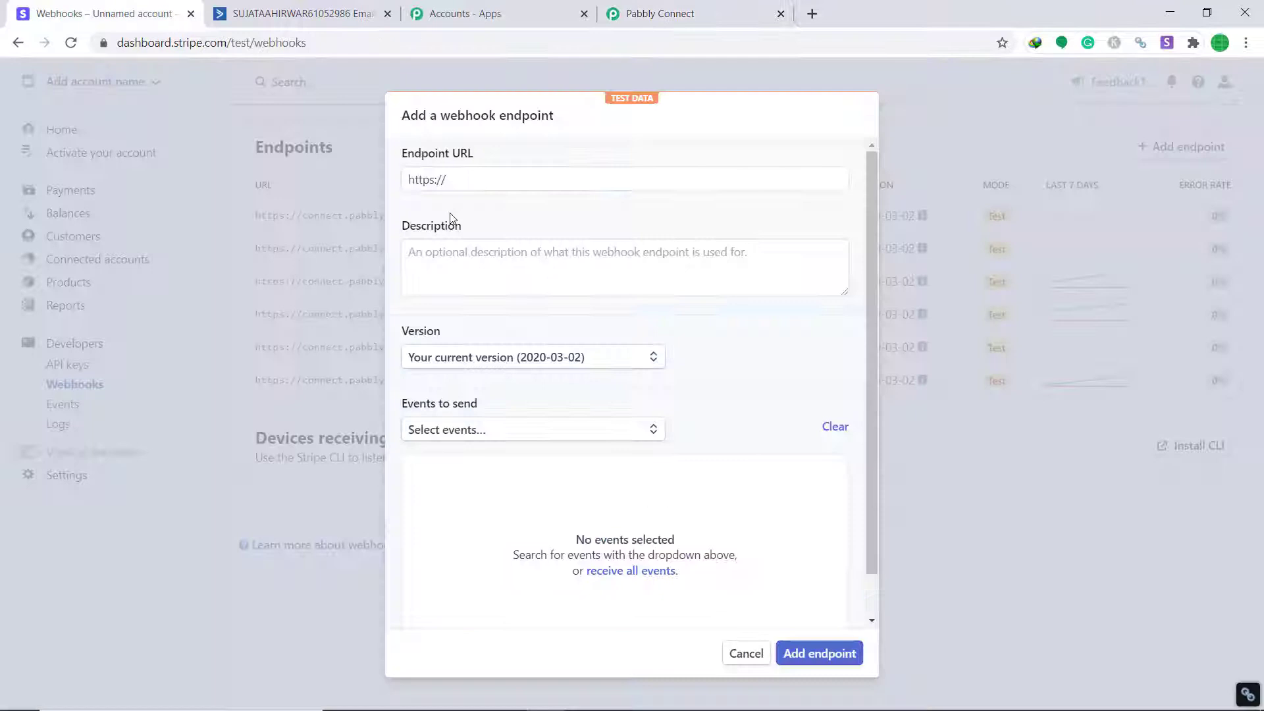
{"action": "triple_click", "coordinate": [460, 179]}
{"action": "key", "text": "BackSpace"}
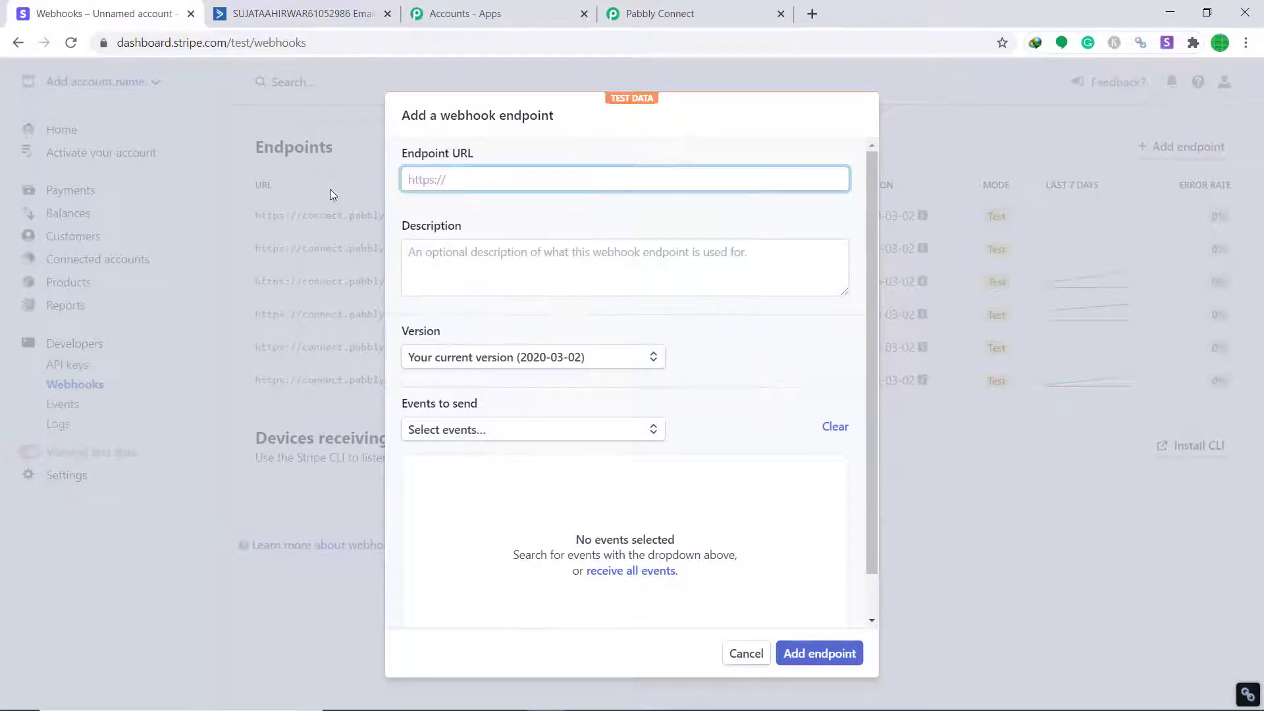
{"action": "key", "text": "ctrl+v"}
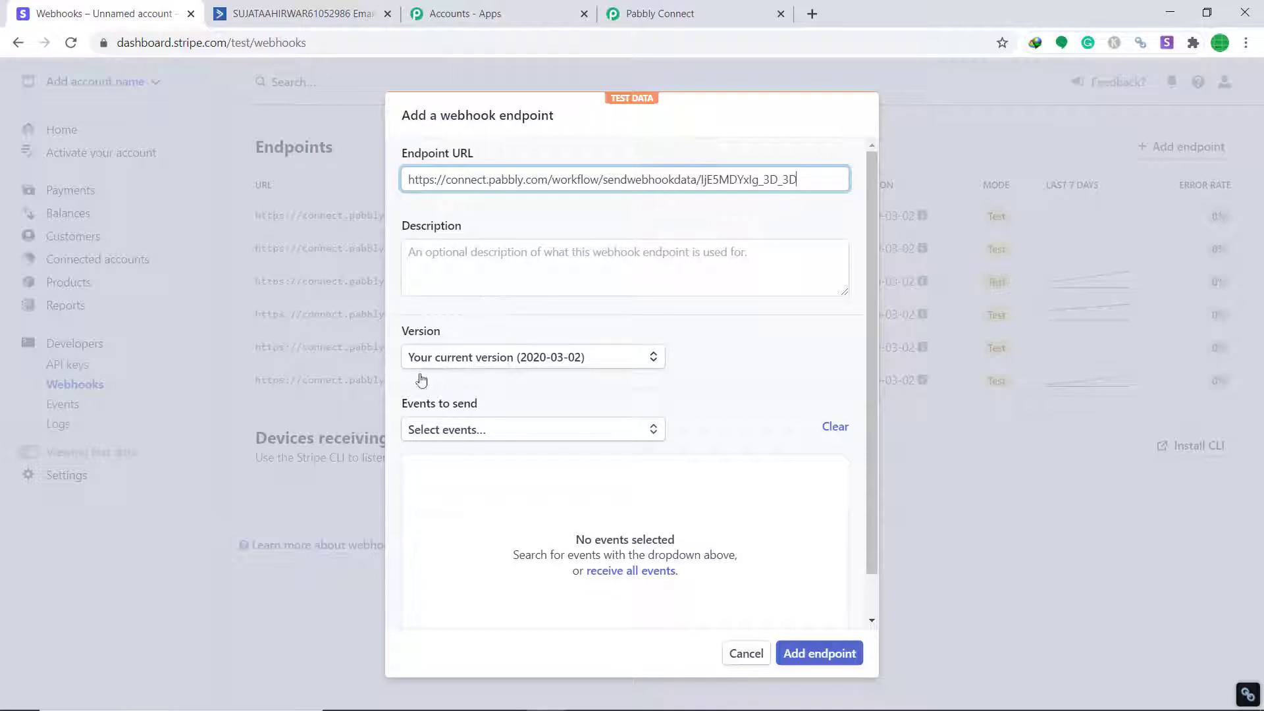
Select the customer.created event and save the webhook endpoint
{"action": "left_click", "coordinate": [491, 435]}
{"action": "scroll", "coordinate": [522, 510], "scroll_direction": "down", "scroll_amount": 7}
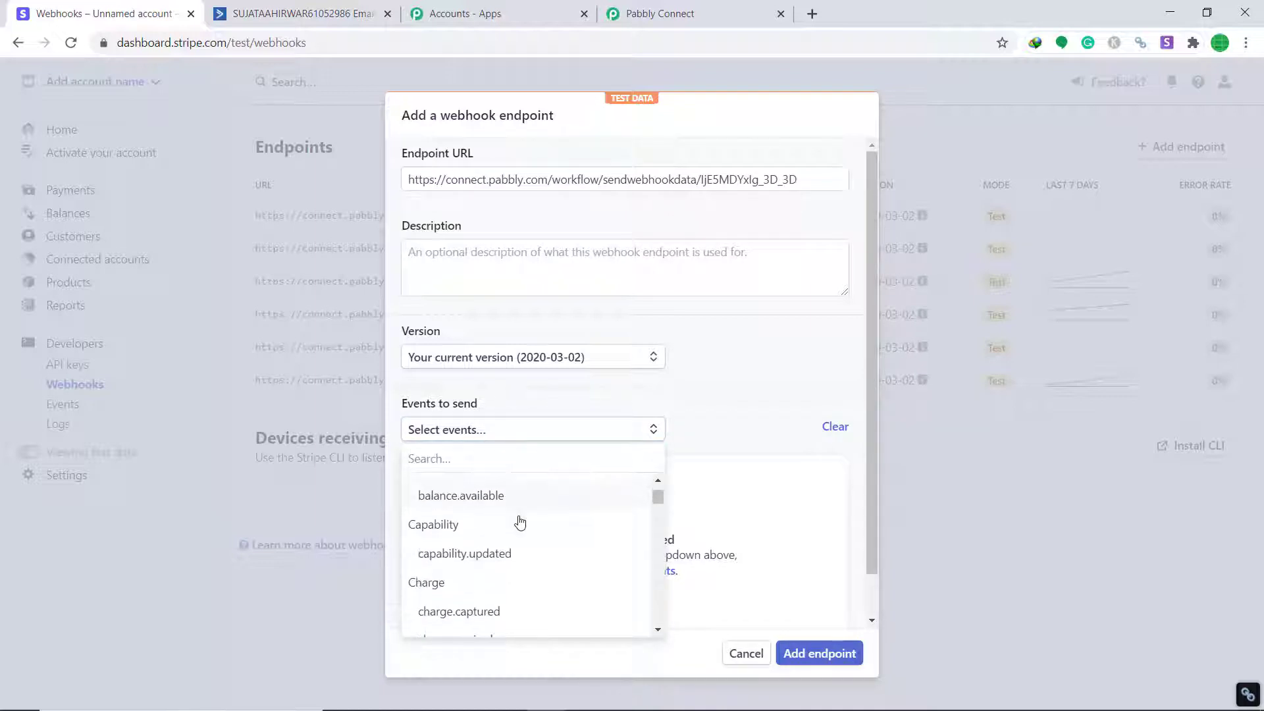
{"action": "scroll", "coordinate": [519, 526], "scroll_direction": "down", "scroll_amount": 5}
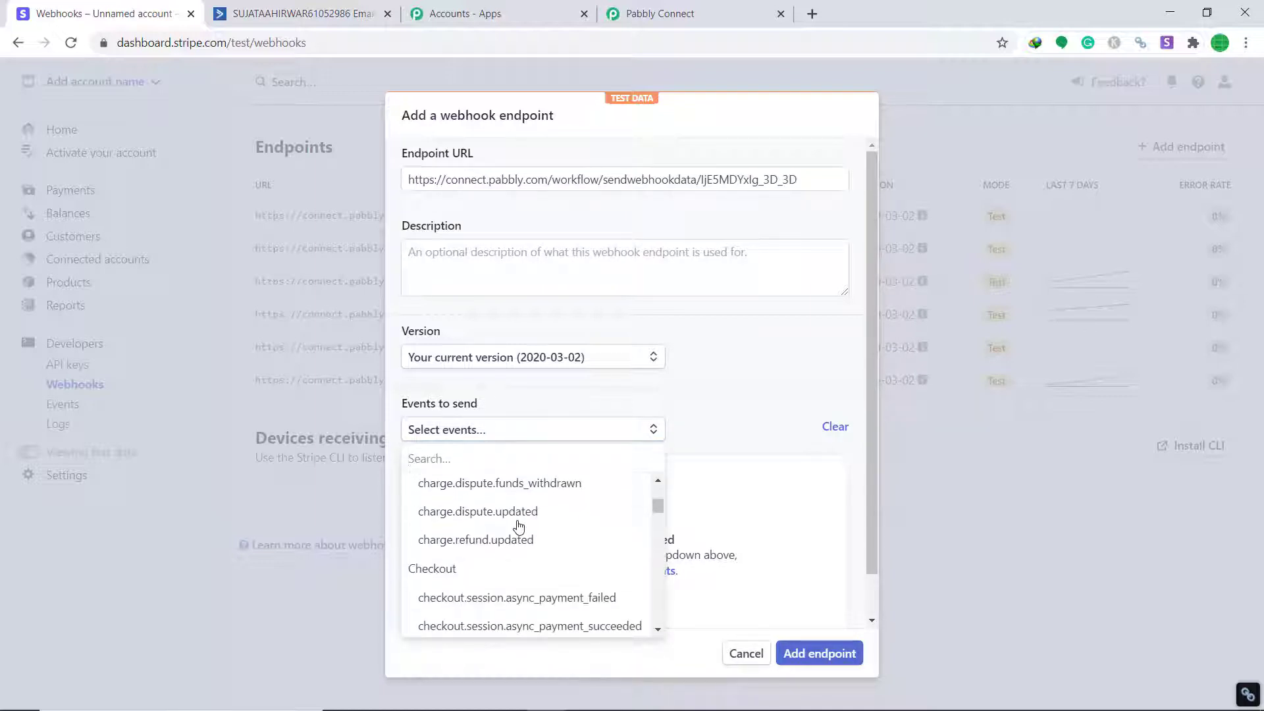
{"action": "scroll", "coordinate": [513, 526], "scroll_direction": "down", "scroll_amount": 5}
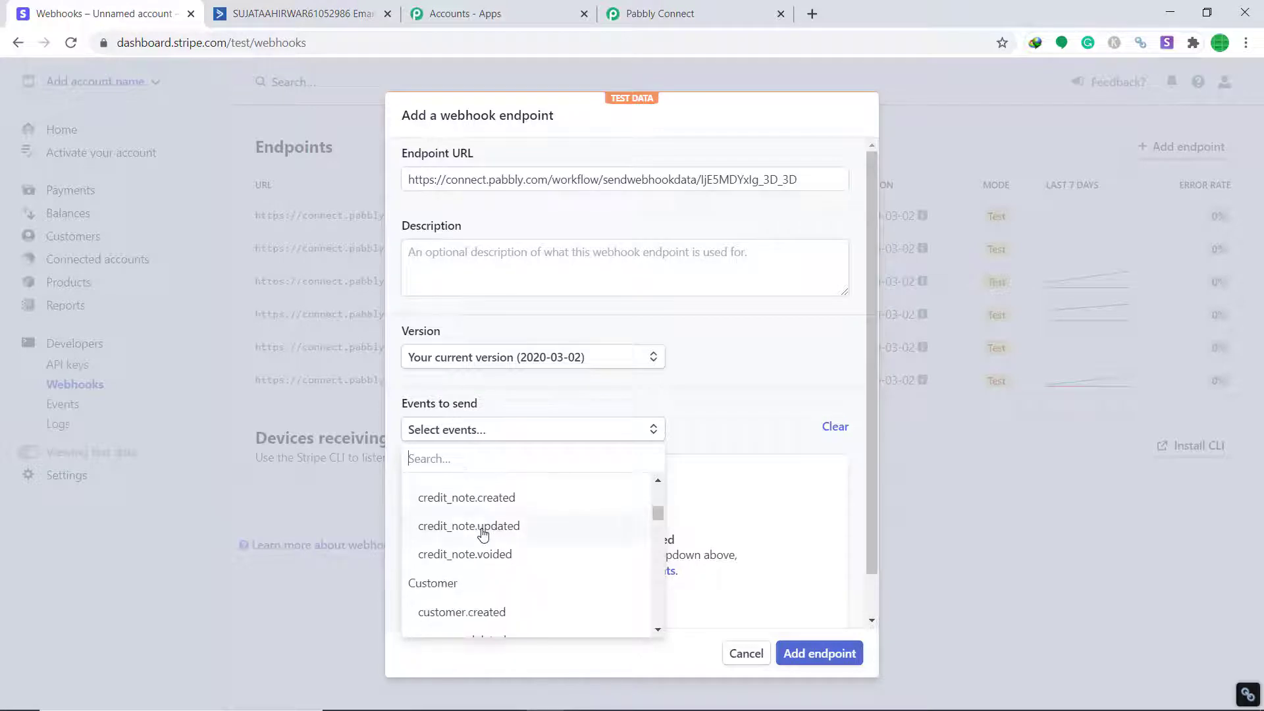
{"action": "left_click", "coordinate": [453, 530]}
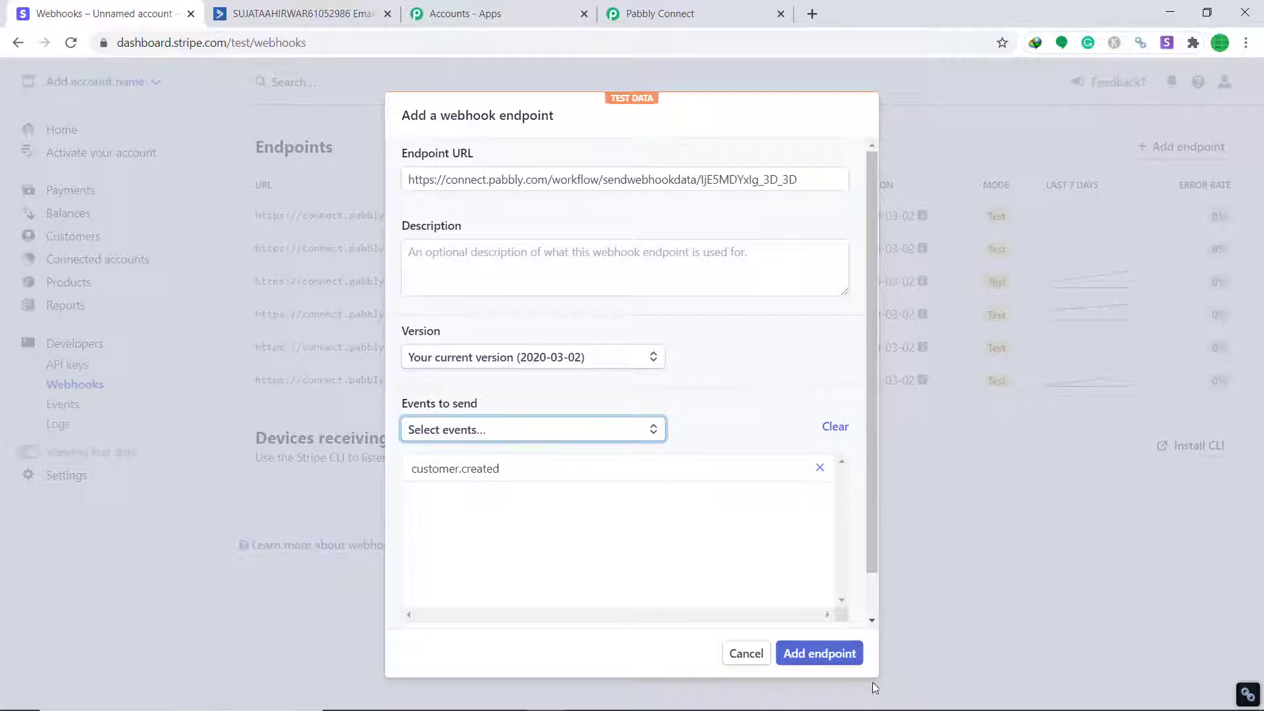
{"action": "left_click", "coordinate": [826, 661]}
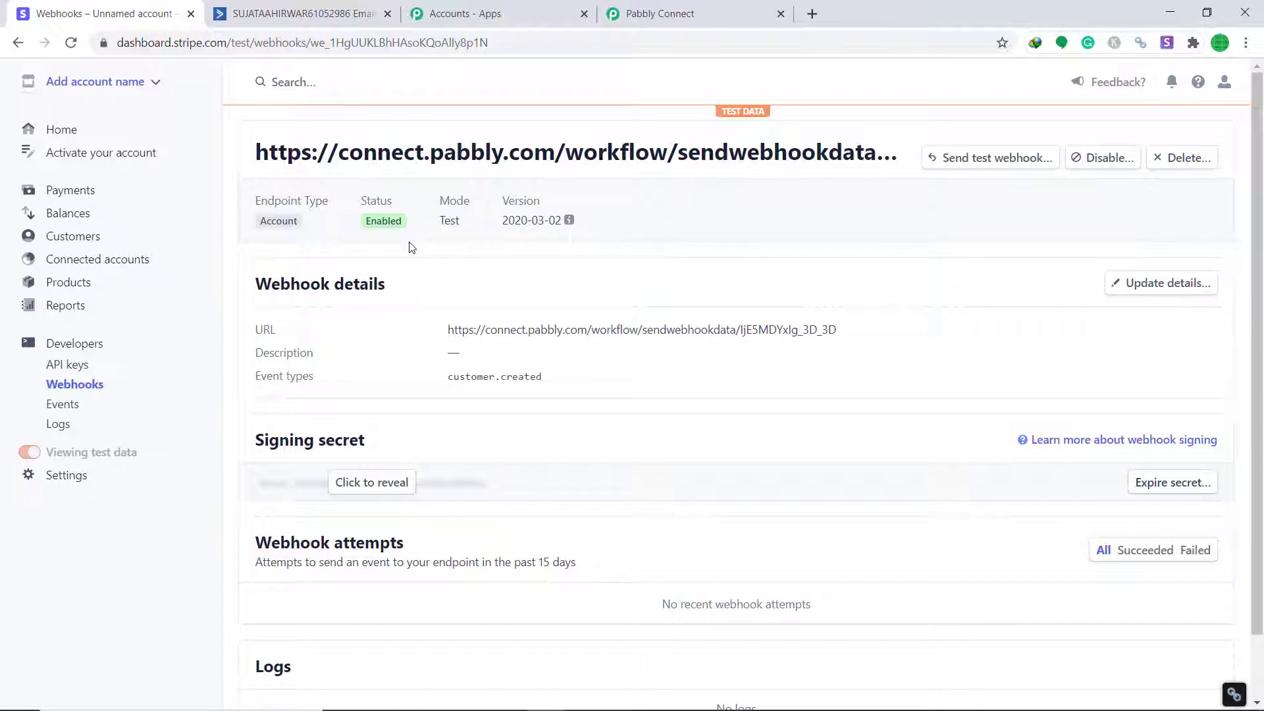
Set Pabbly to capture the webhook response, then open Stripe's Customers list
{"action": "left_click", "coordinate": [649, 13]}
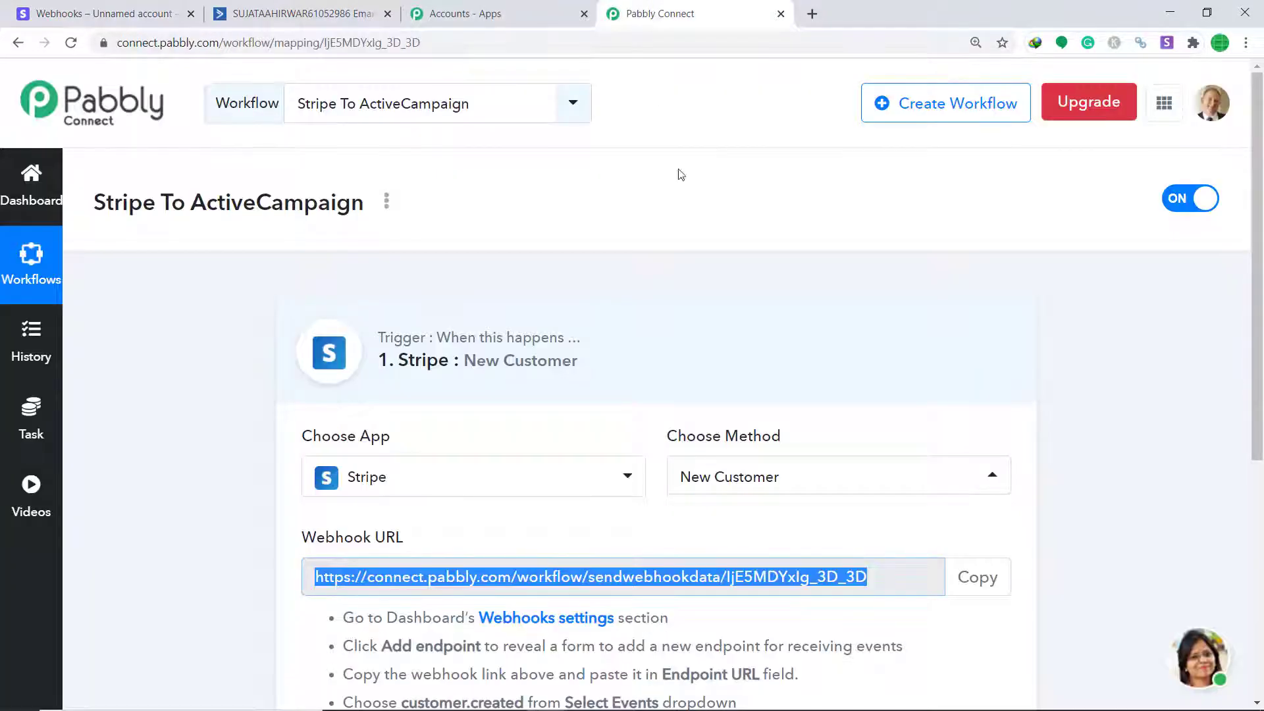
{"action": "scroll", "coordinate": [779, 353], "scroll_direction": "down", "scroll_amount": 5}
{"action": "scroll", "coordinate": [779, 354], "scroll_direction": "down", "scroll_amount": 1}
{"action": "left_click", "coordinate": [407, 454]}
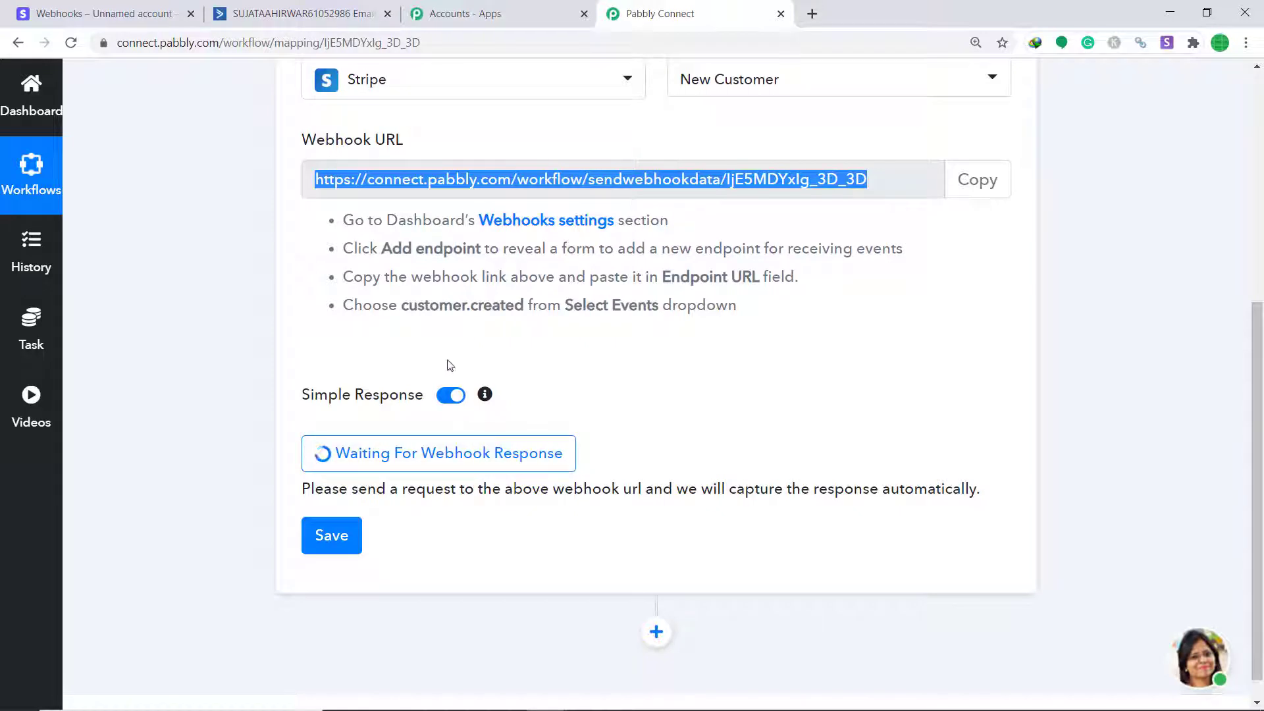
{"action": "left_click", "coordinate": [85, 7]}
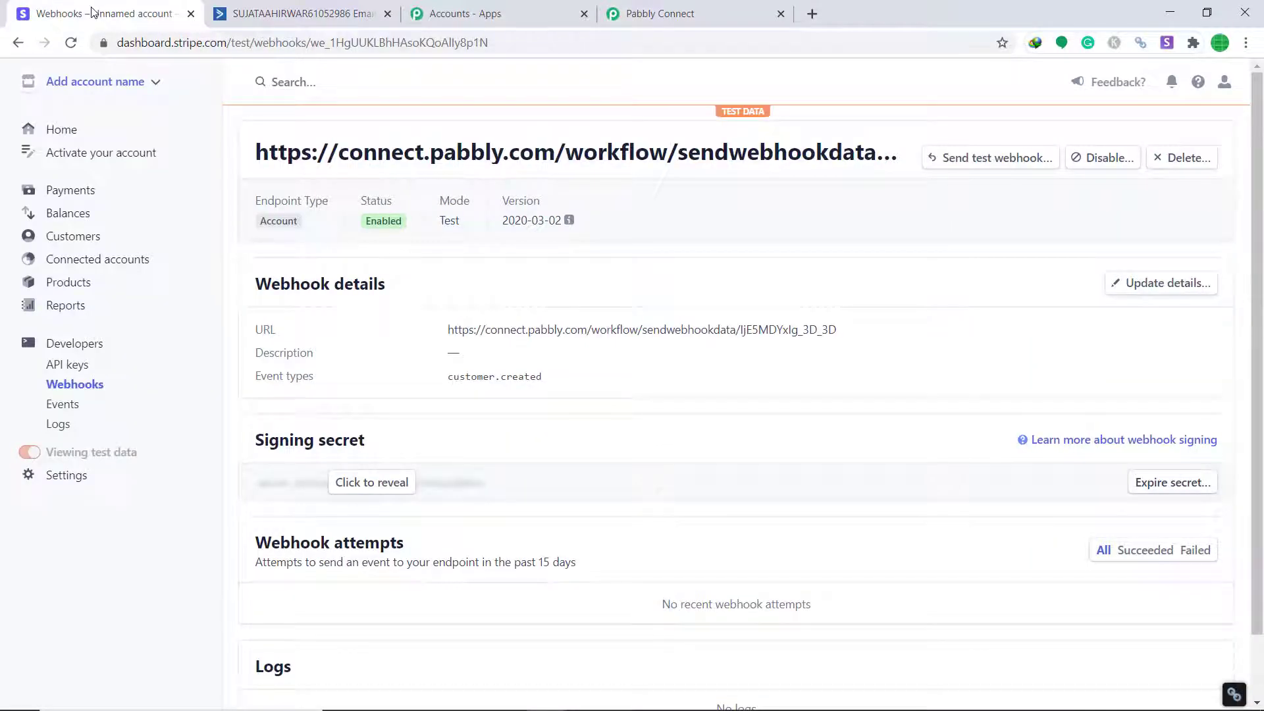
{"action": "left_click", "coordinate": [91, 238]}
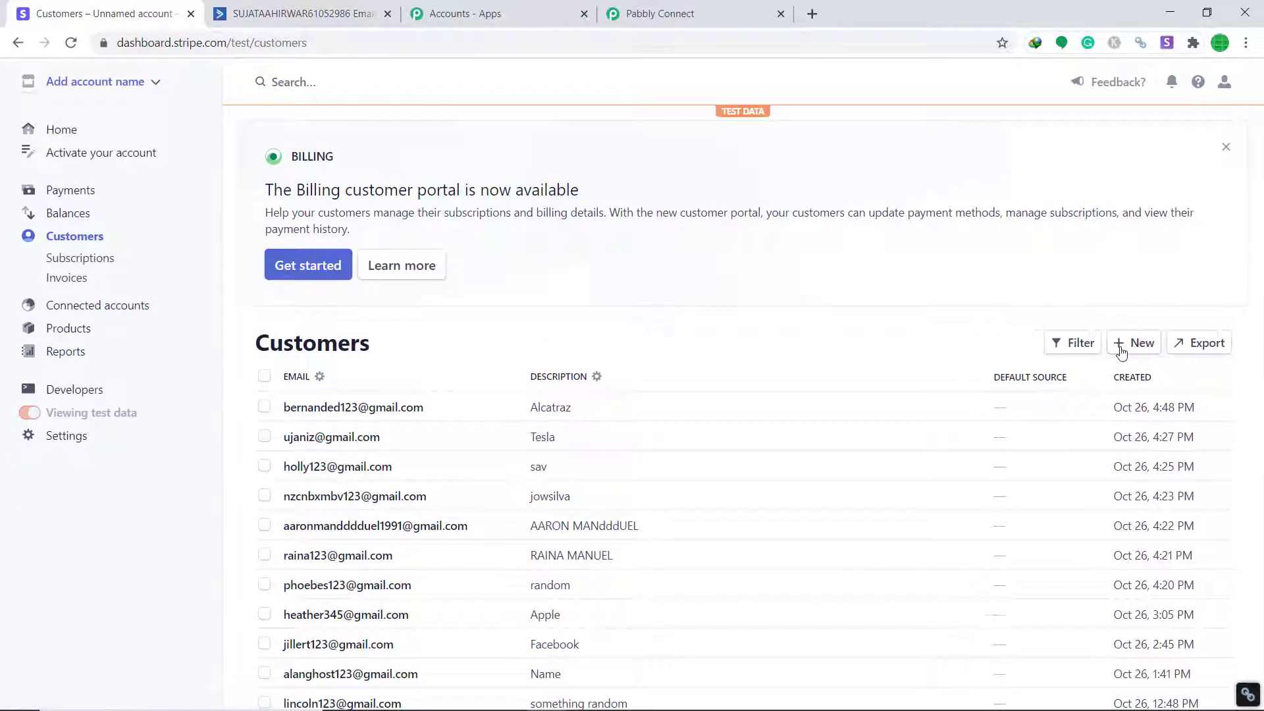
Start a new customer with a name, account email, description 'random' and phone number
{"action": "left_click", "coordinate": [1122, 354]}
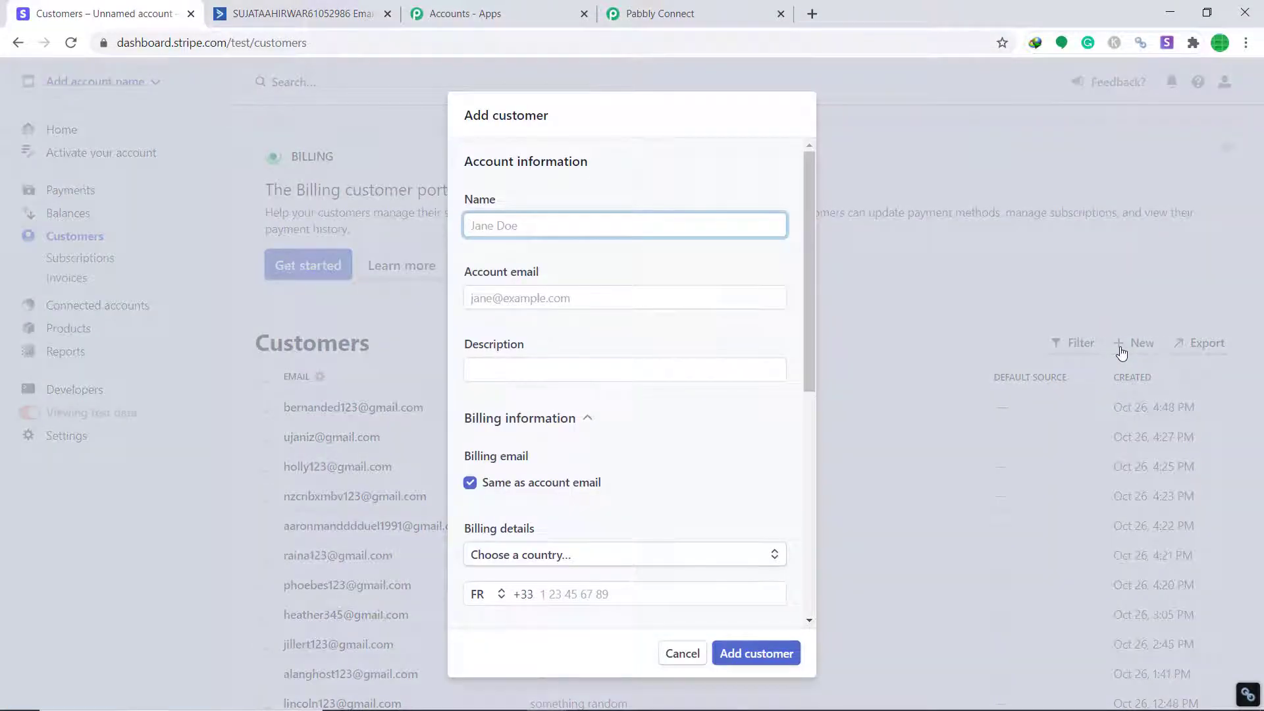
{"action": "type", "text": "Julius"}
{"action": "left_click", "coordinate": [510, 297]}
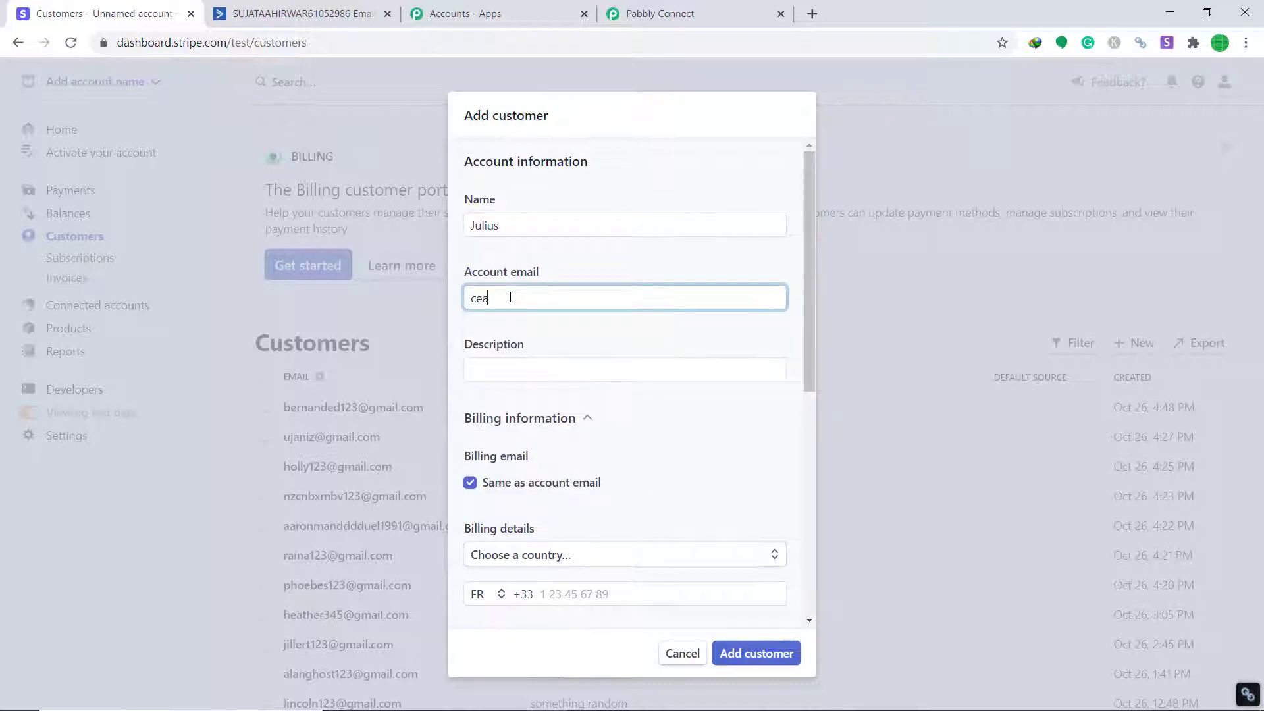
{"action": "left_click", "coordinate": [510, 361]}
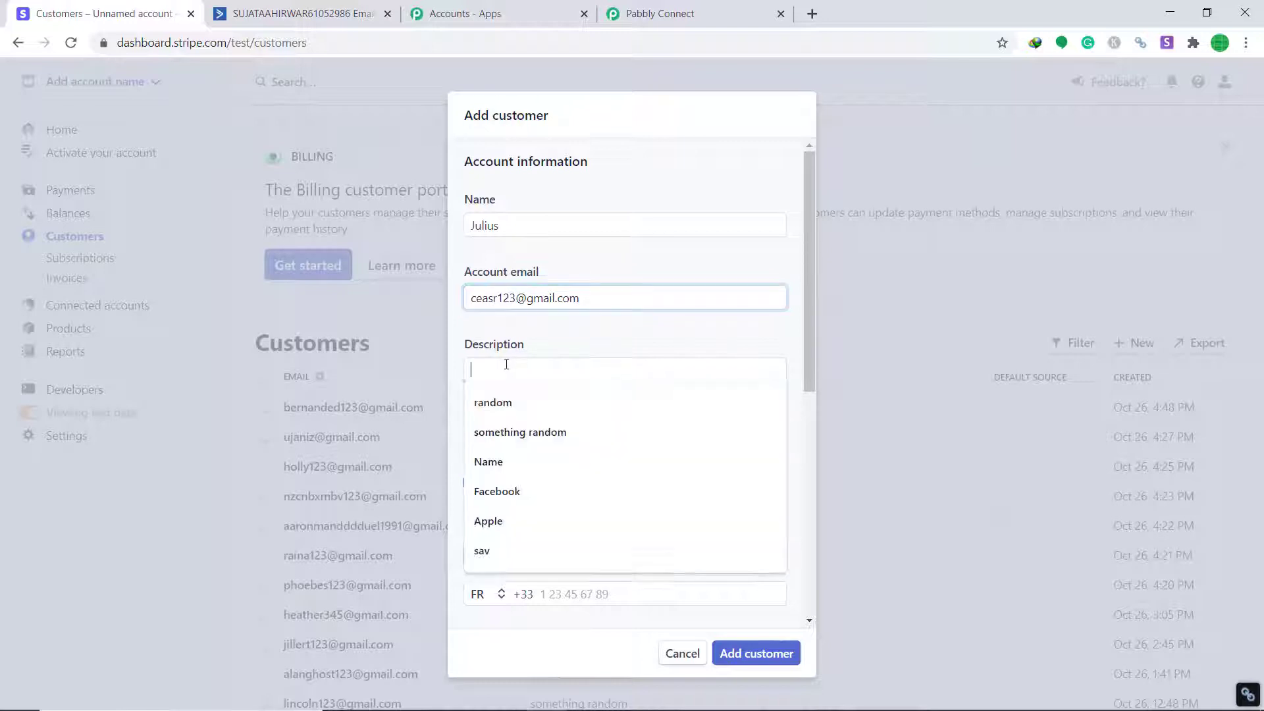
{"action": "left_click", "coordinate": [500, 398]}
{"action": "scroll", "coordinate": [593, 395], "scroll_direction": "down", "scroll_amount": 5}
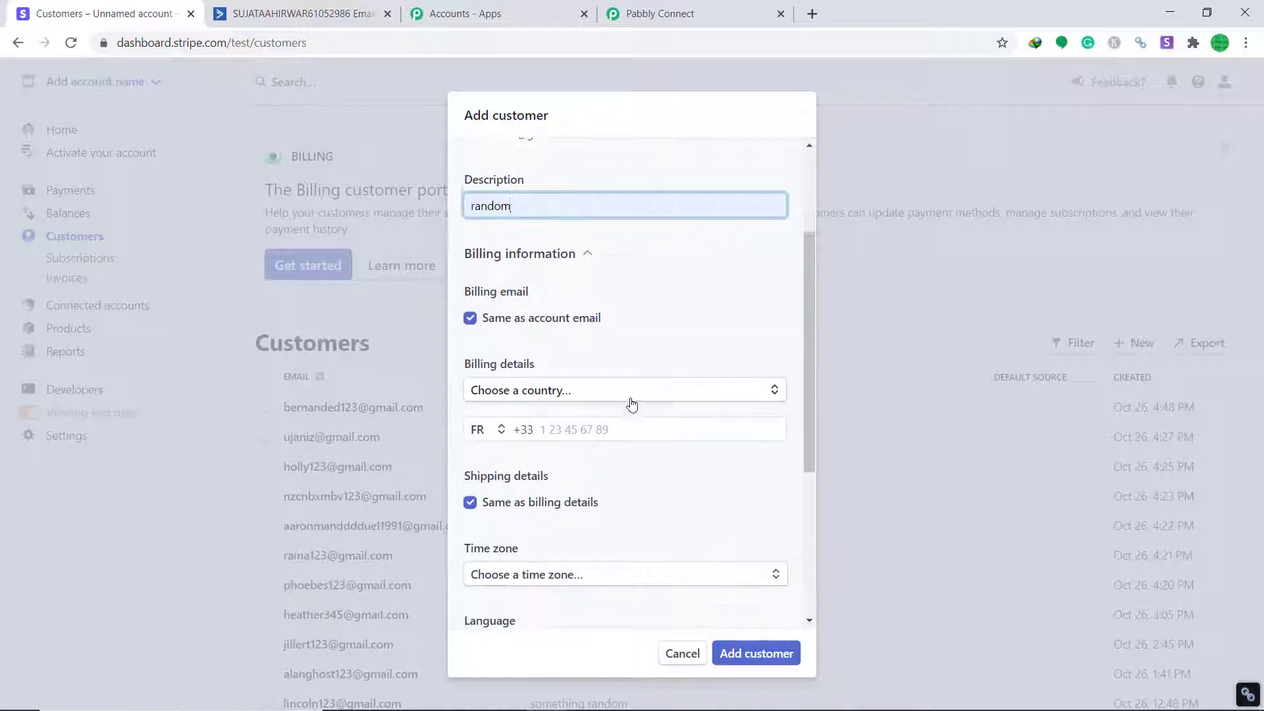
{"action": "left_click", "coordinate": [568, 269]}
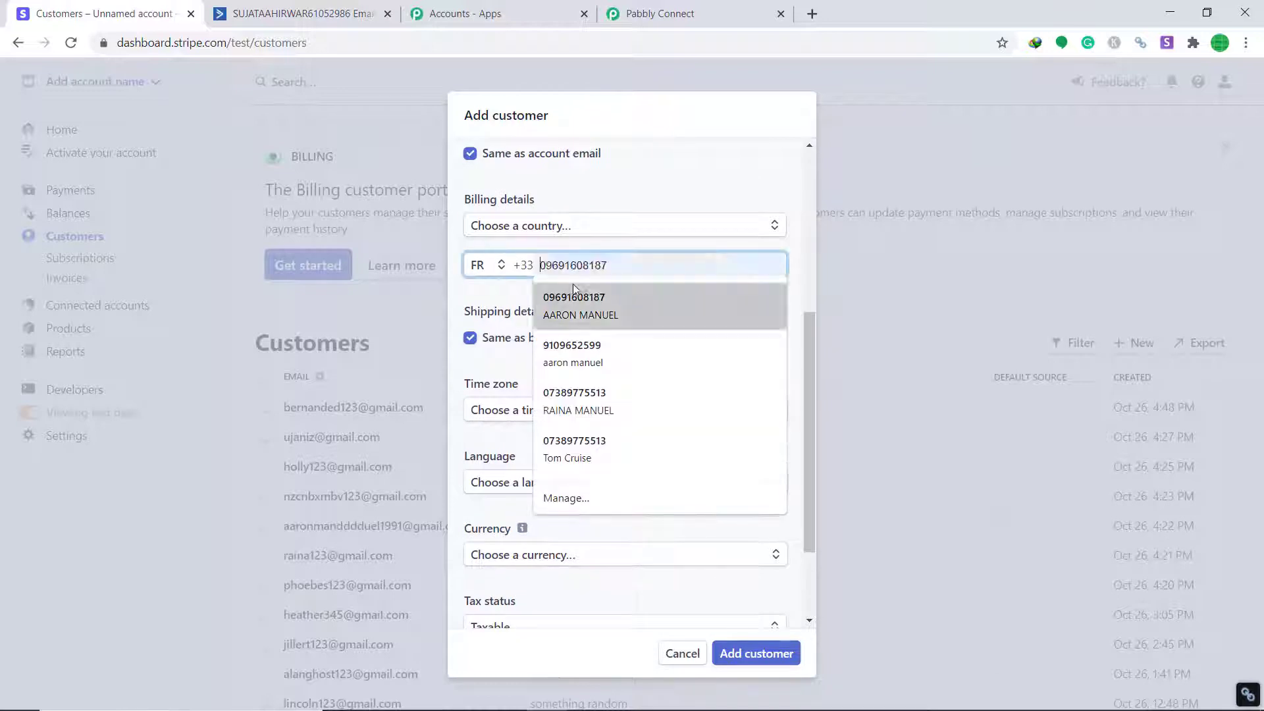
{"action": "type", "text": "31"}
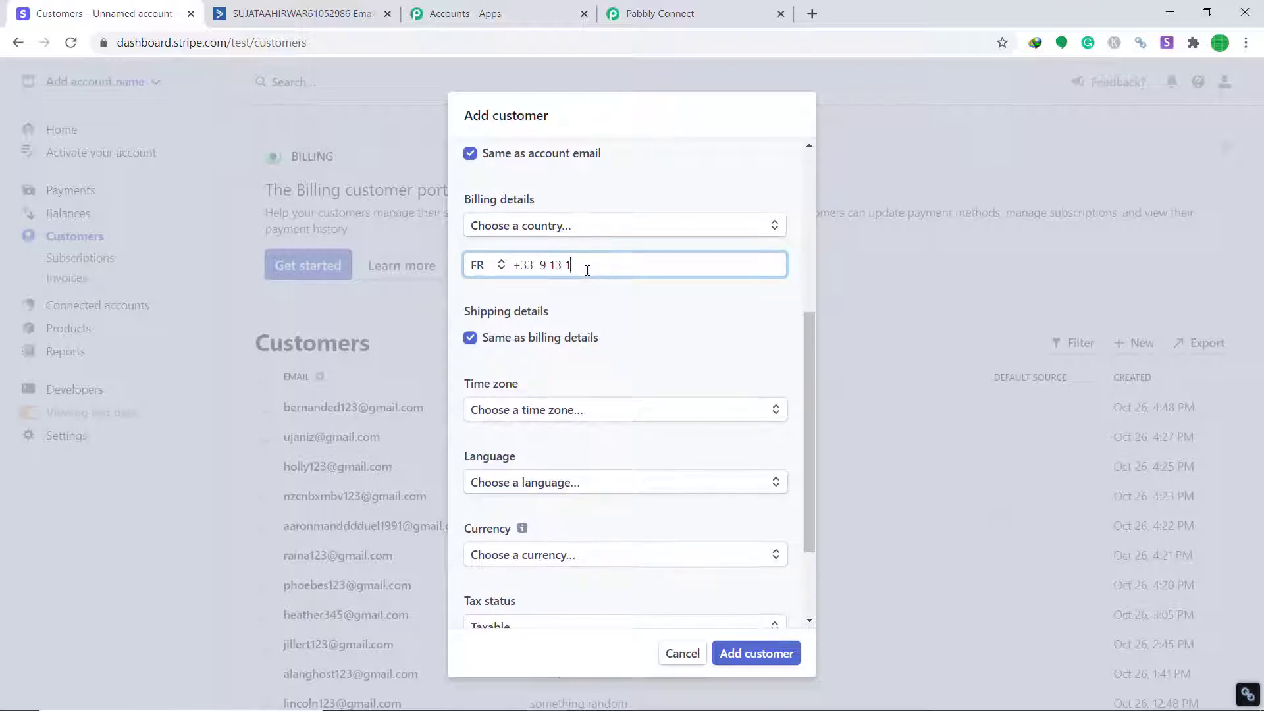
{"action": "type", "text": "323918"}
{"action": "scroll", "coordinate": [588, 270], "scroll_direction": "down", "scroll_amount": 2}
Set time zone None, language French and currency CHF - Swiss Franc, then add the customer
{"action": "left_click", "coordinate": [579, 286]}
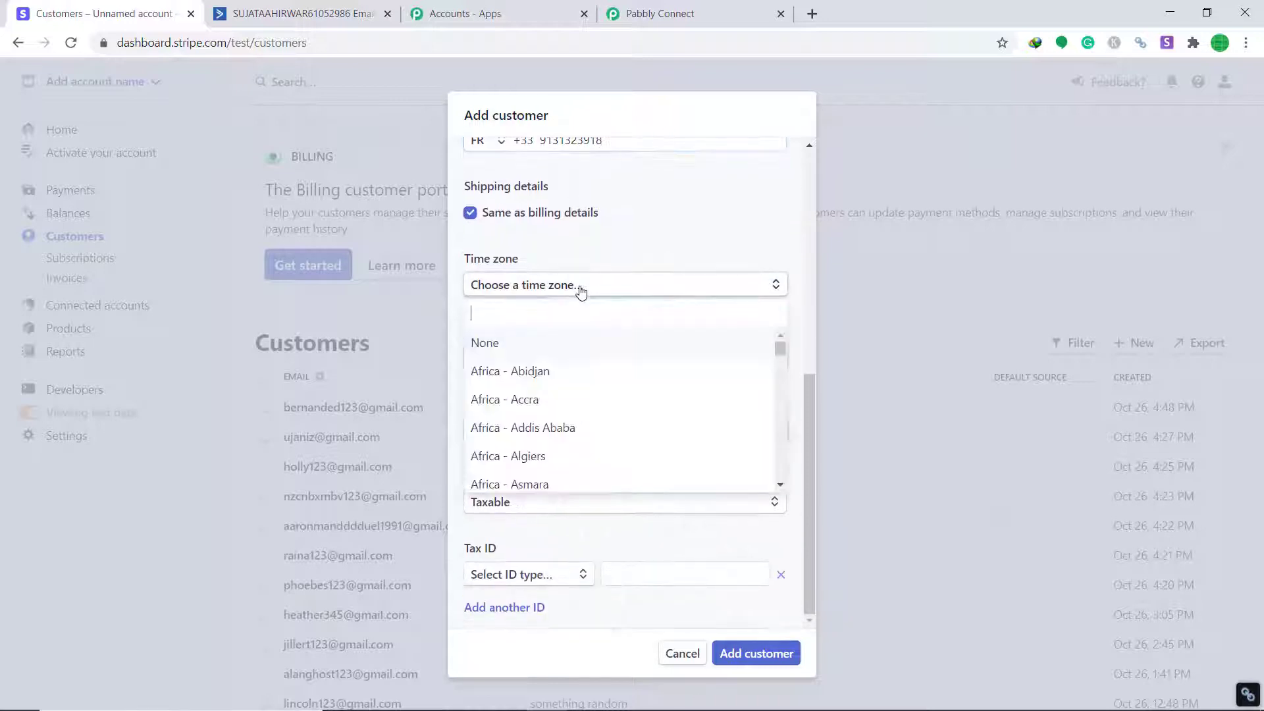
{"action": "left_click", "coordinate": [548, 348]}
{"action": "left_click", "coordinate": [570, 364]}
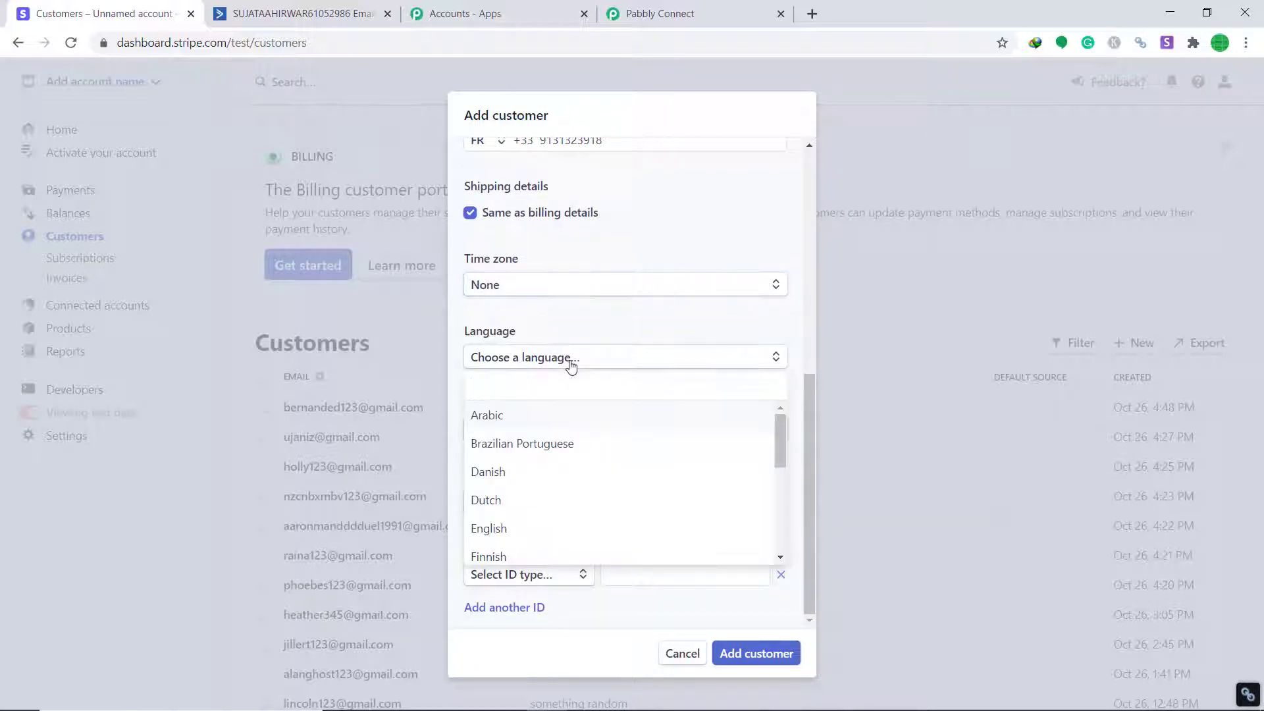
{"action": "type", "text": "fre"}
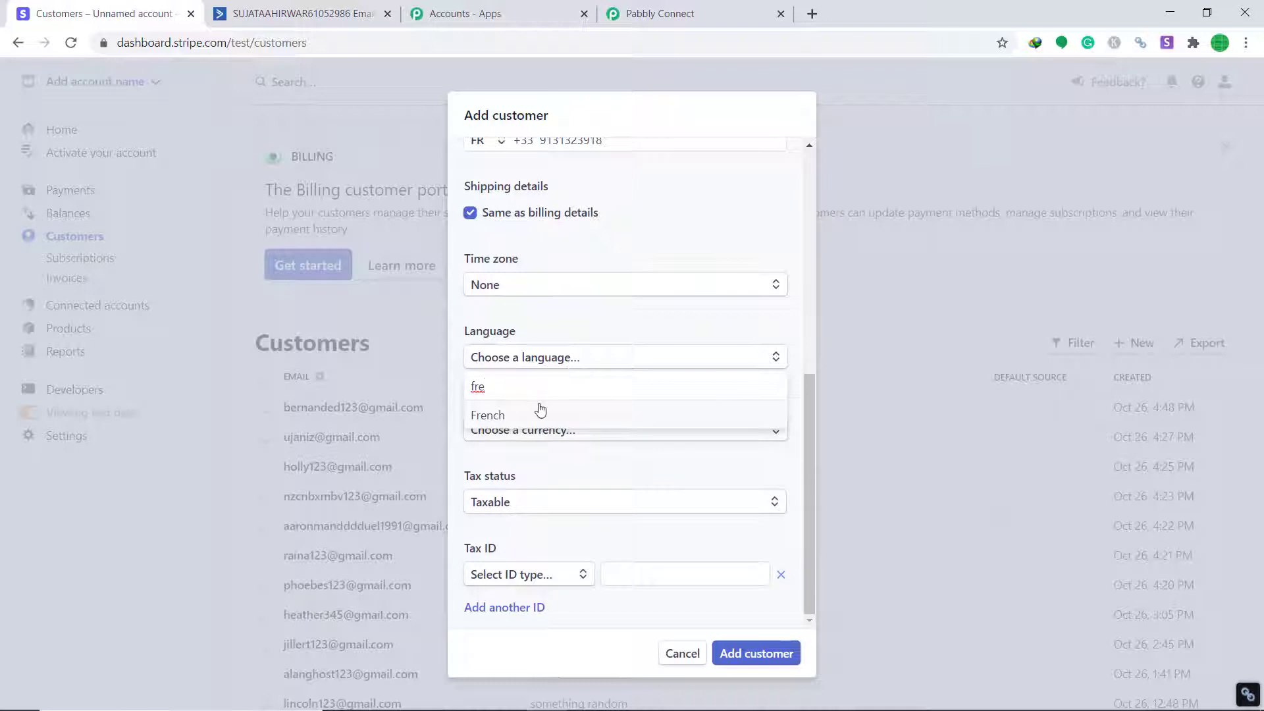
{"action": "left_click", "coordinate": [539, 415]}
{"action": "left_click", "coordinate": [541, 435]}
{"action": "type", "text": "swis"}
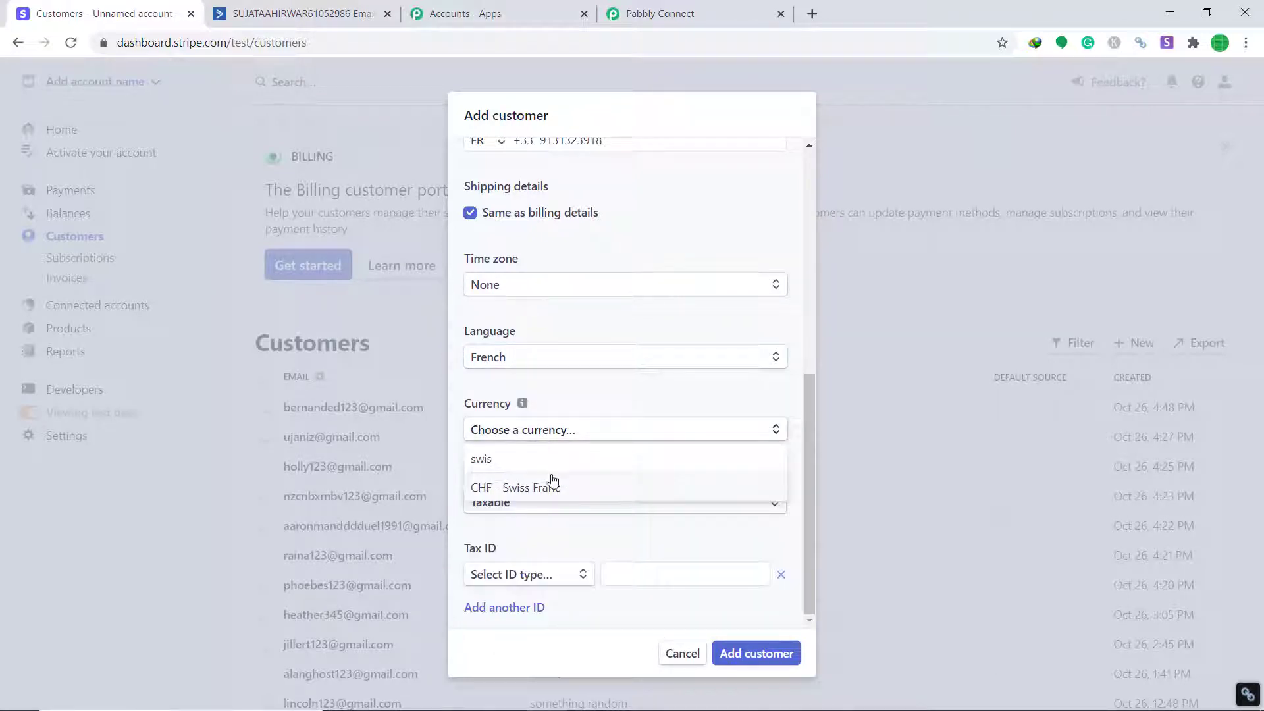
{"action": "left_click", "coordinate": [552, 484]}
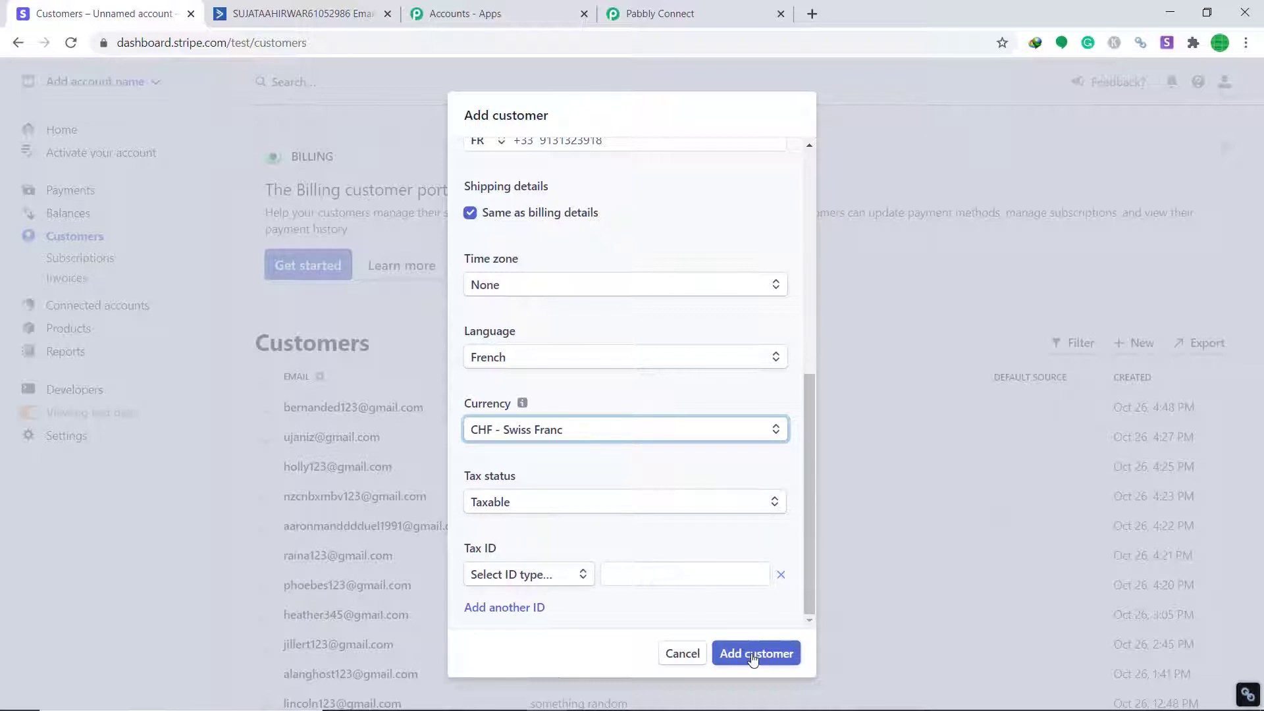
{"action": "left_click", "coordinate": [753, 655]}
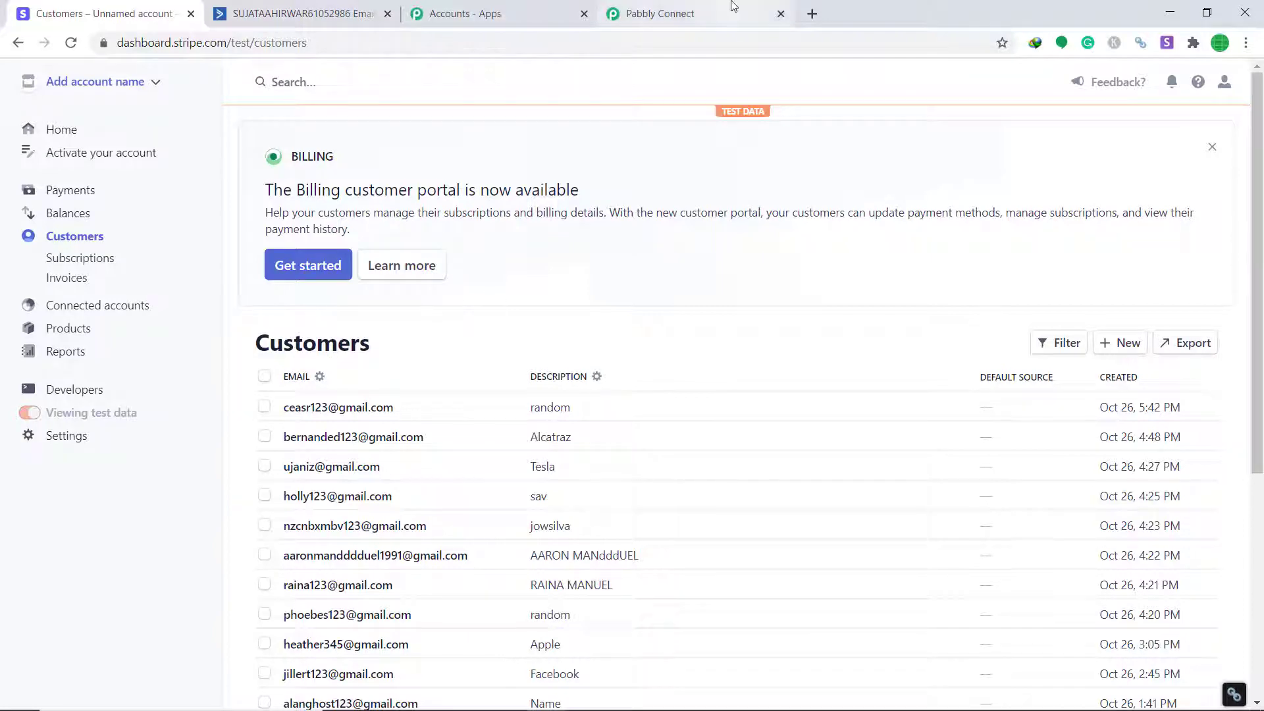
Scroll through the captured Stripe customer fields, then add an action step below the trigger
{"action": "left_click", "coordinate": [711, 14]}
{"action": "scroll", "coordinate": [784, 316], "scroll_direction": "down", "scroll_amount": 4}
{"action": "scroll", "coordinate": [827, 333], "scroll_direction": "down", "scroll_amount": 3}
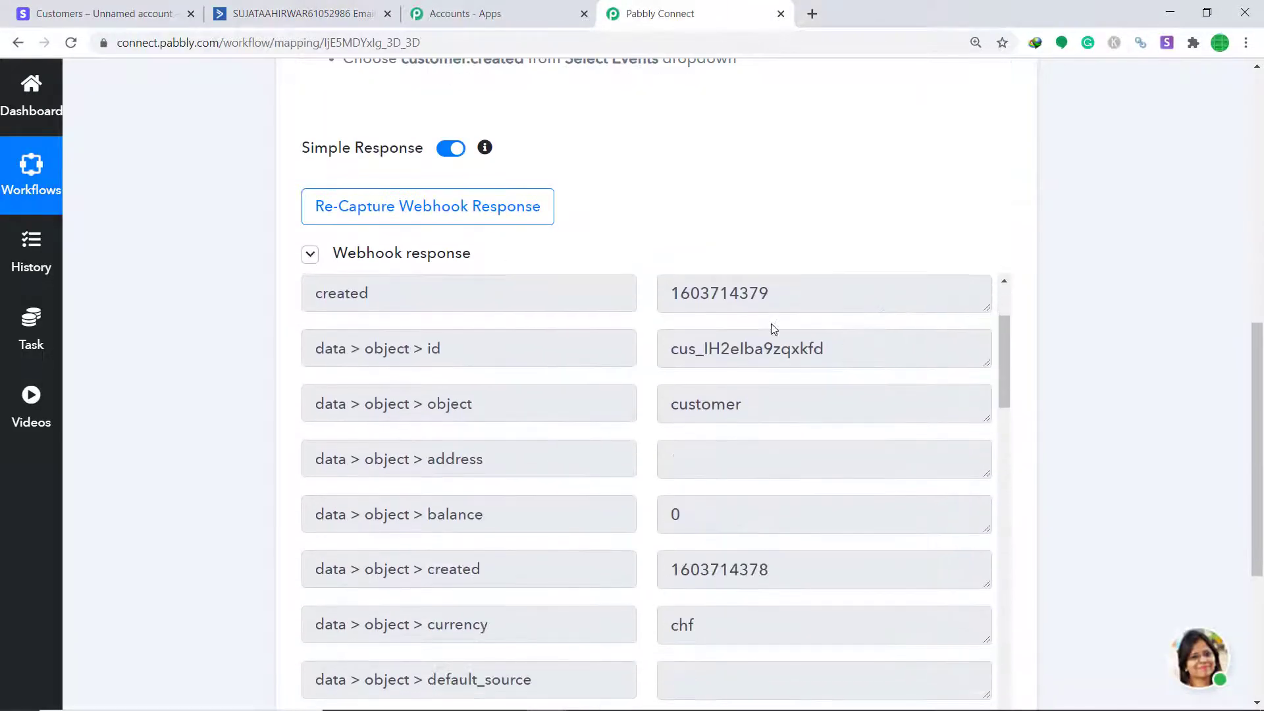
{"action": "scroll", "coordinate": [763, 388], "scroll_direction": "down", "scroll_amount": 8}
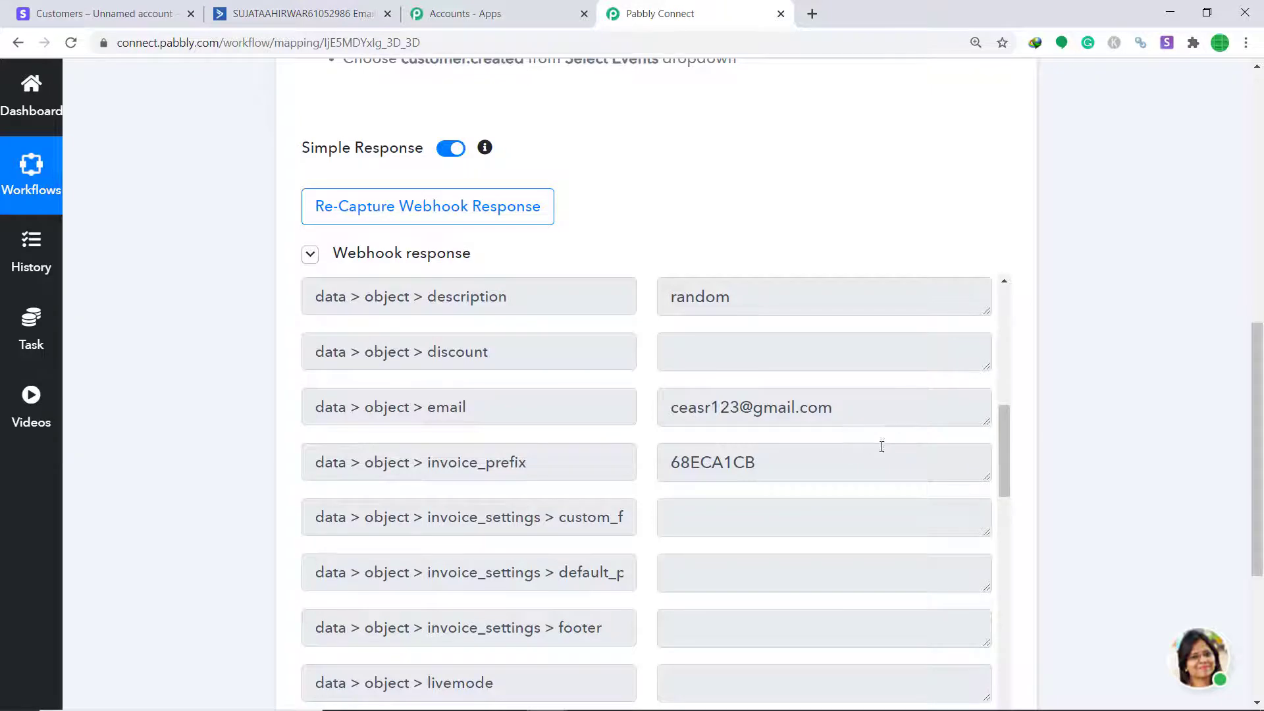
{"action": "scroll", "coordinate": [882, 441], "scroll_direction": "down", "scroll_amount": 6}
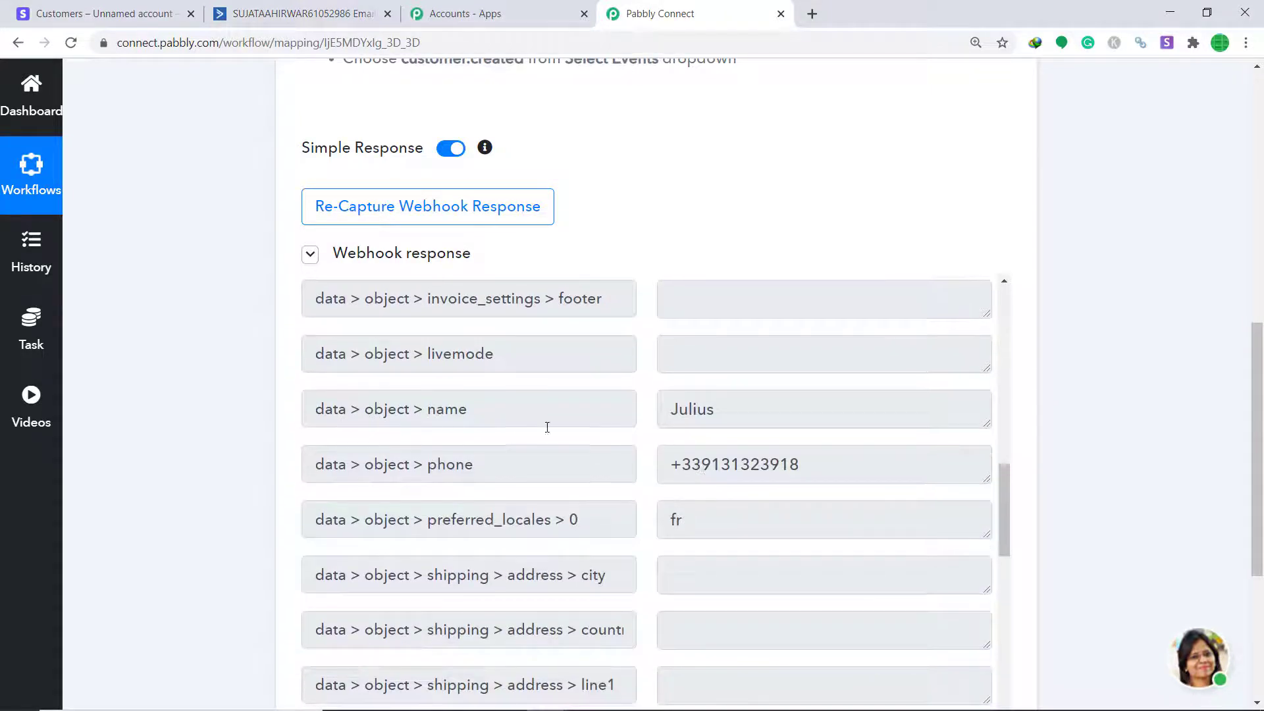
{"action": "scroll", "coordinate": [392, 413], "scroll_direction": "down", "scroll_amount": 2}
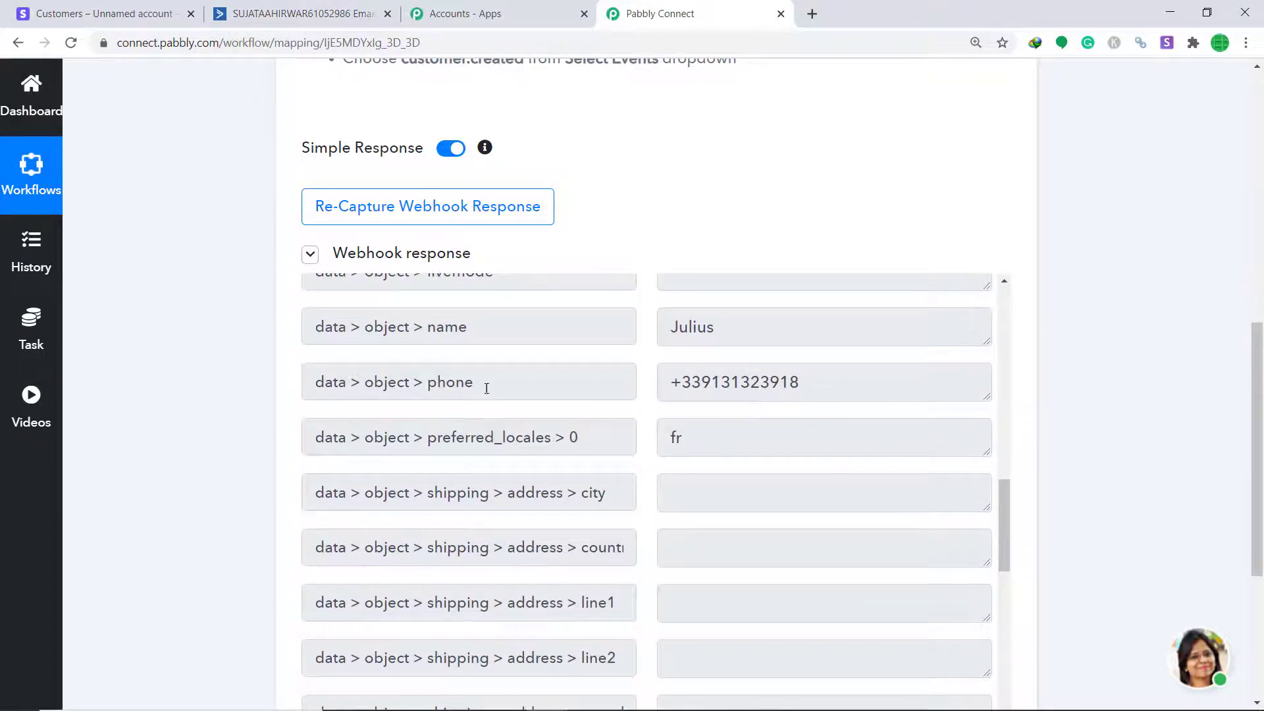
{"action": "scroll", "coordinate": [486, 389], "scroll_direction": "down", "scroll_amount": 6}
{"action": "scroll", "coordinate": [694, 457], "scroll_direction": "down", "scroll_amount": 5}
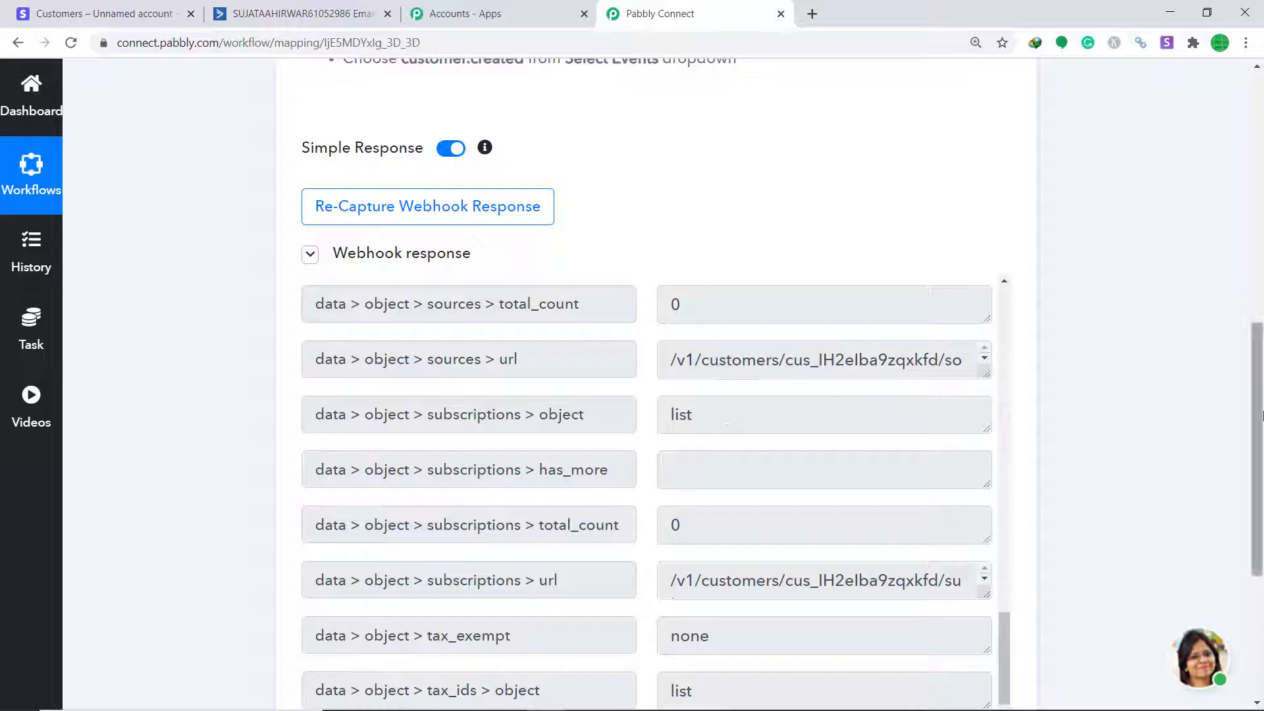
{"action": "left_click_drag", "start_coordinate": [1257, 419], "coordinate": [1258, 554]}
{"action": "left_click", "coordinate": [661, 610]}
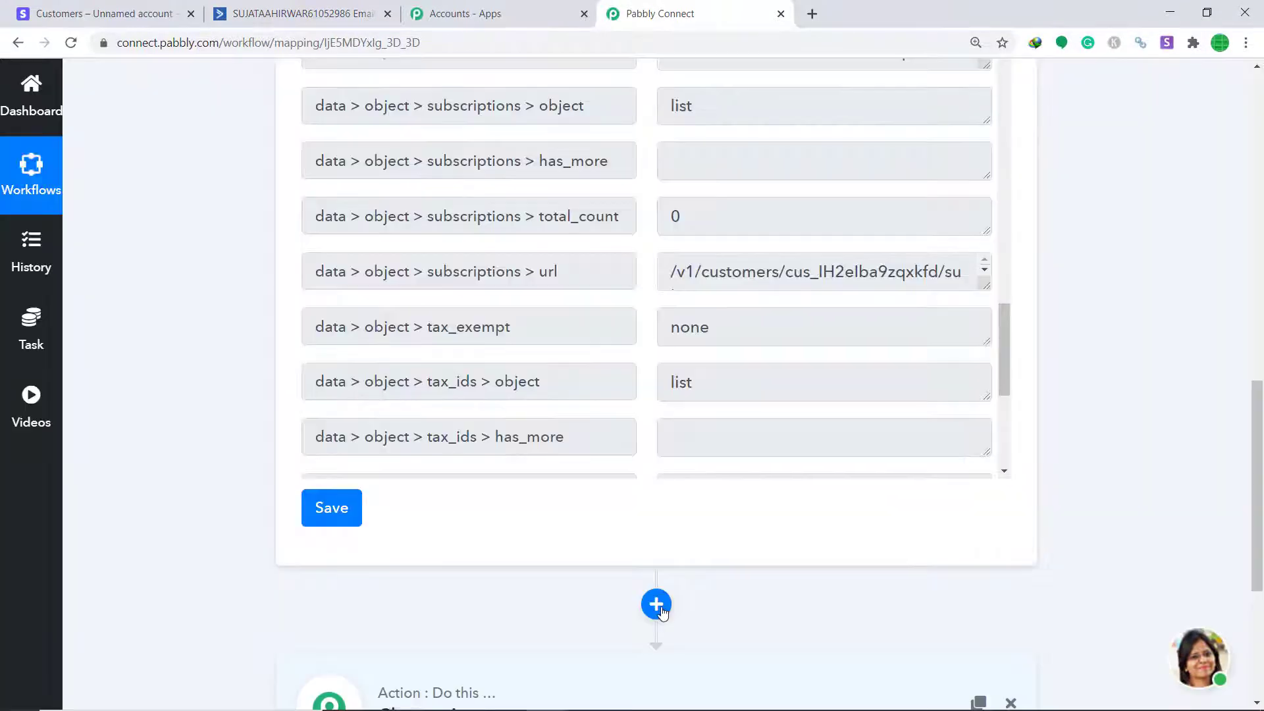
Choose ActiveCampaign as the action app with the Create a Customer method
{"action": "scroll", "coordinate": [1257, 461], "scroll_direction": "down", "scroll_amount": 5}
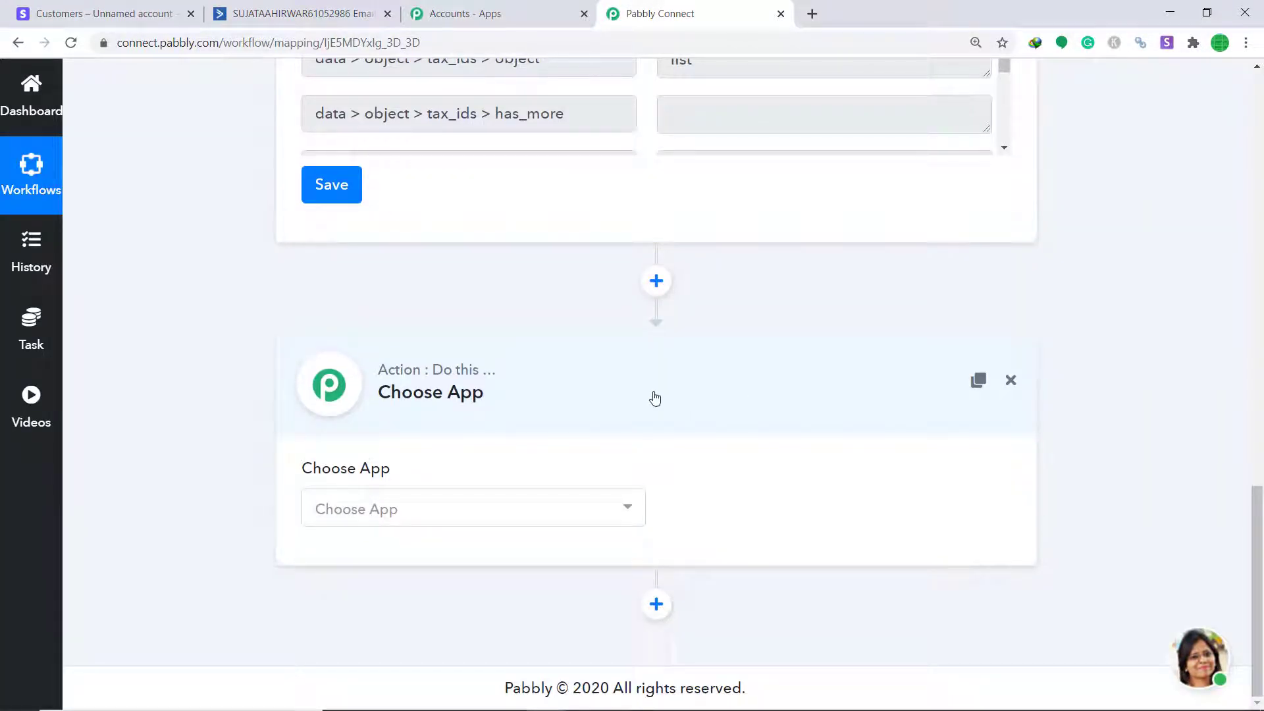
{"action": "left_click", "coordinate": [417, 508]}
{"action": "type", "text": "act"}
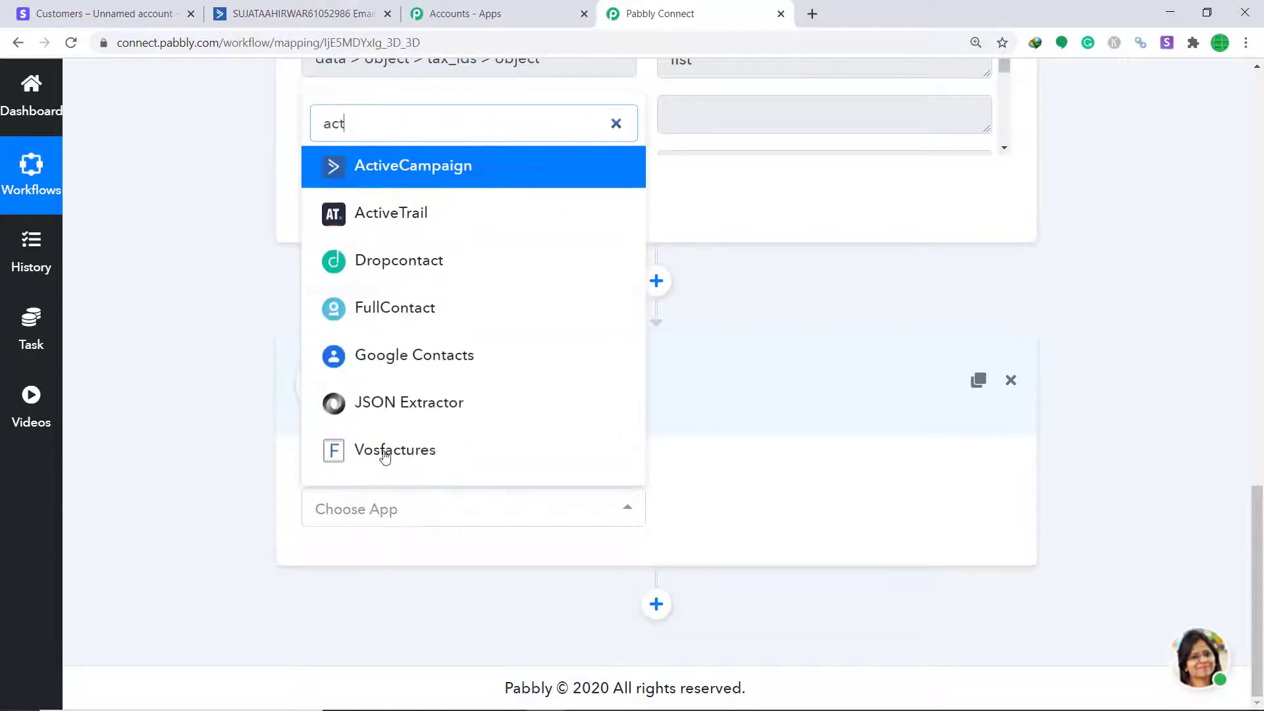
{"action": "left_click", "coordinate": [437, 168]}
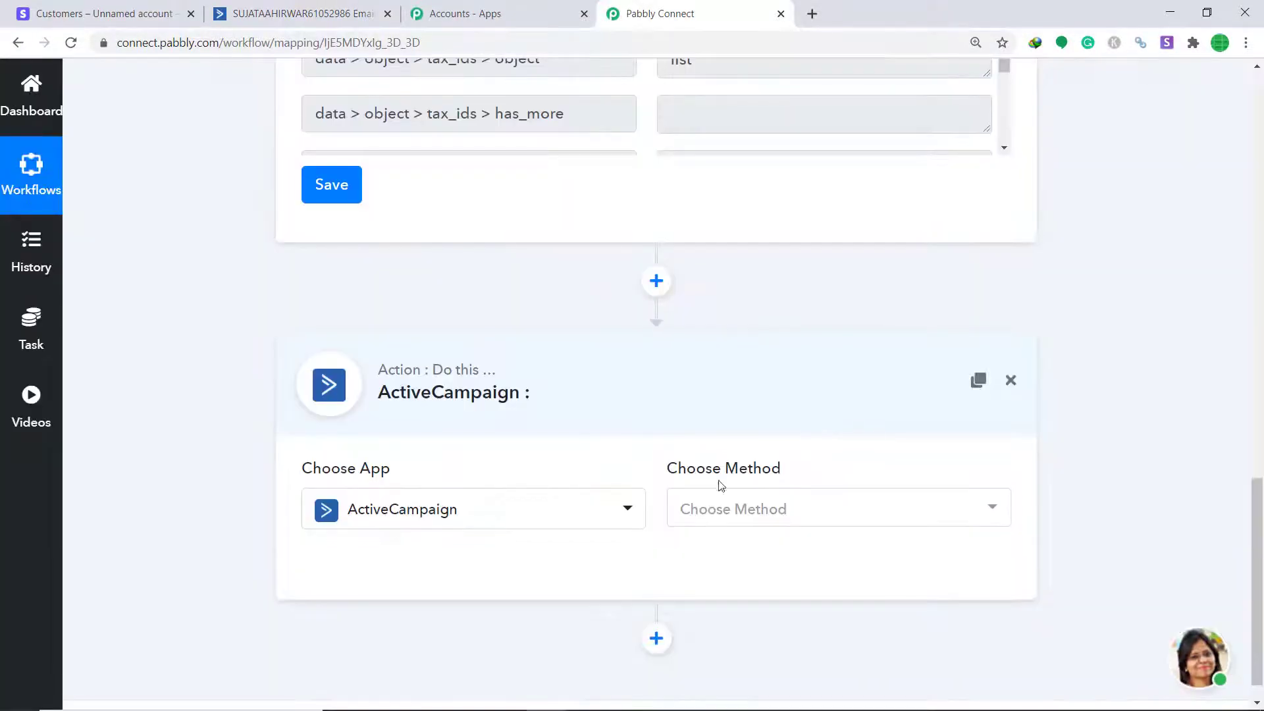
{"action": "left_click", "coordinate": [808, 508]}
{"action": "scroll", "coordinate": [843, 283], "scroll_direction": "down", "scroll_amount": 7}
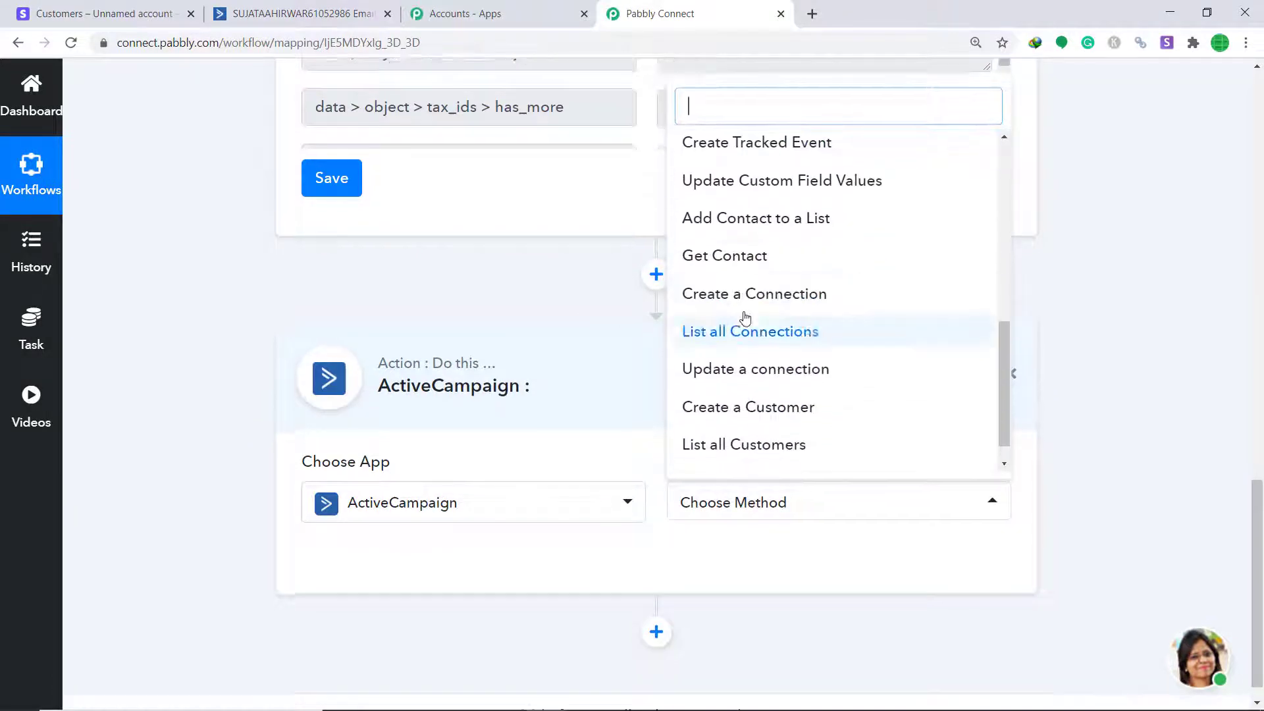
{"action": "left_click", "coordinate": [738, 412]}
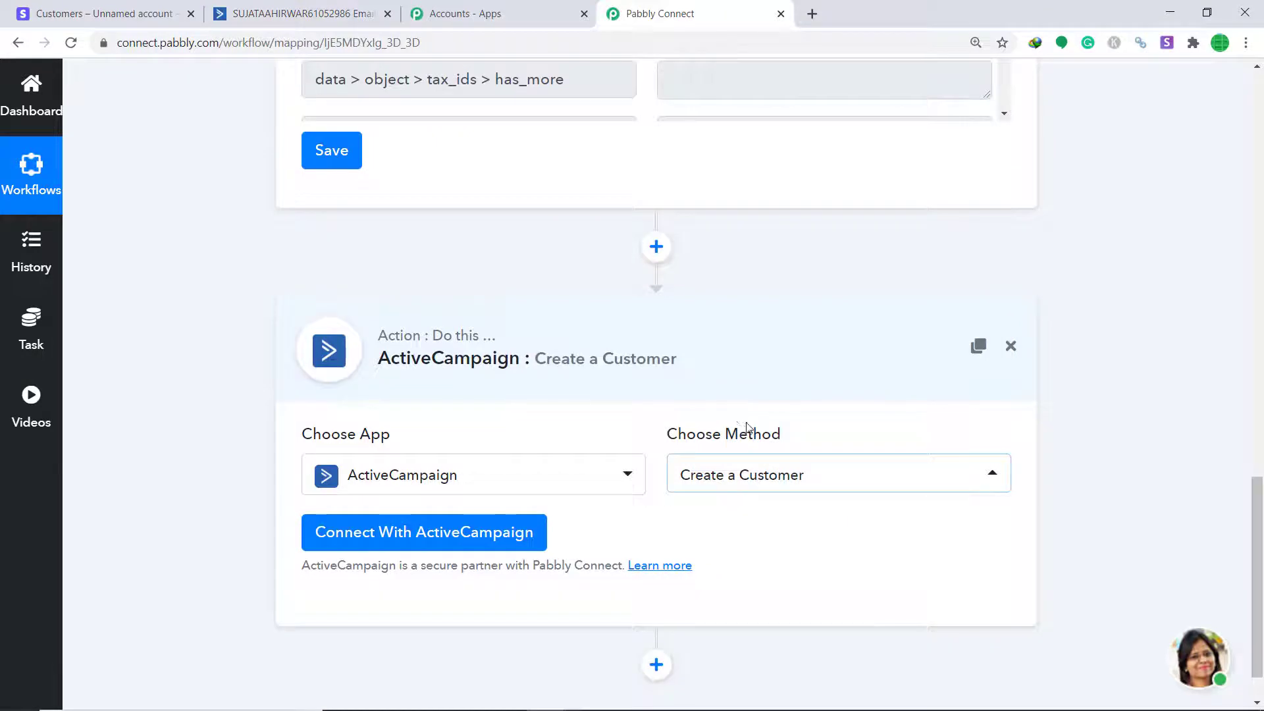
Review the ActiveCampaign method list and keep Create a Customer selected
{"action": "left_click", "coordinate": [768, 477]}
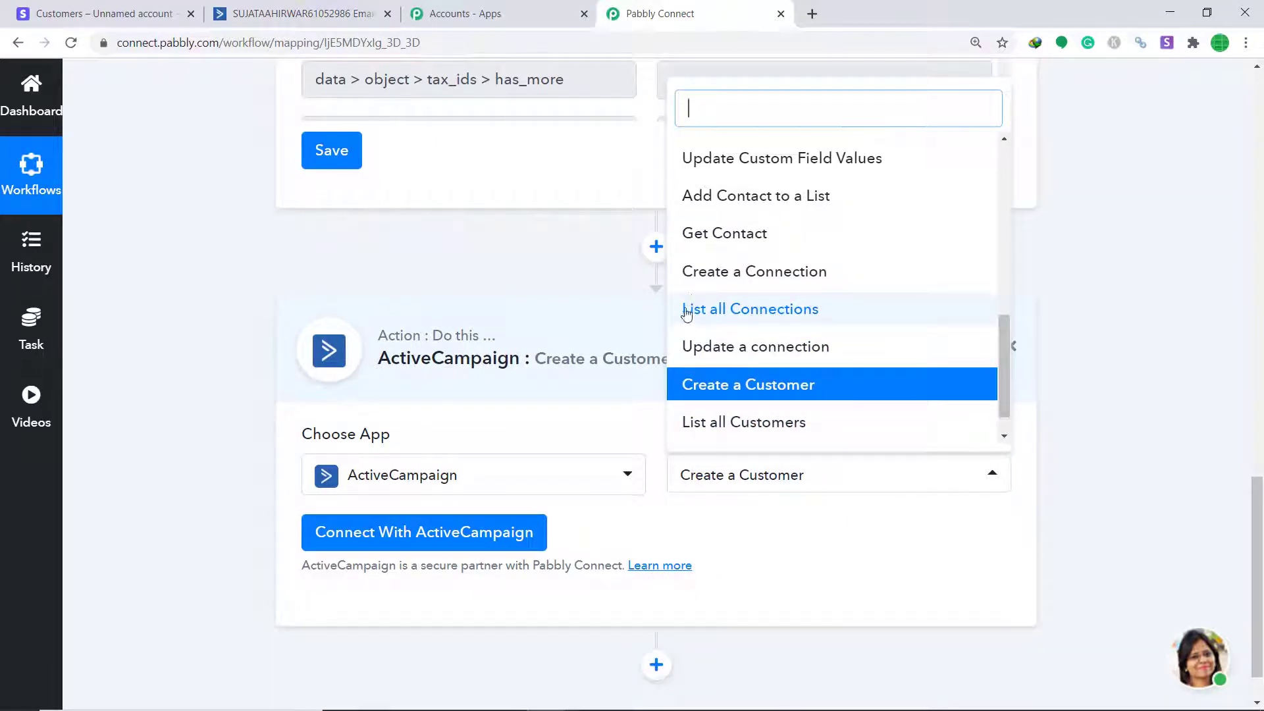
{"action": "scroll", "coordinate": [790, 270], "scroll_direction": "up", "scroll_amount": 4}
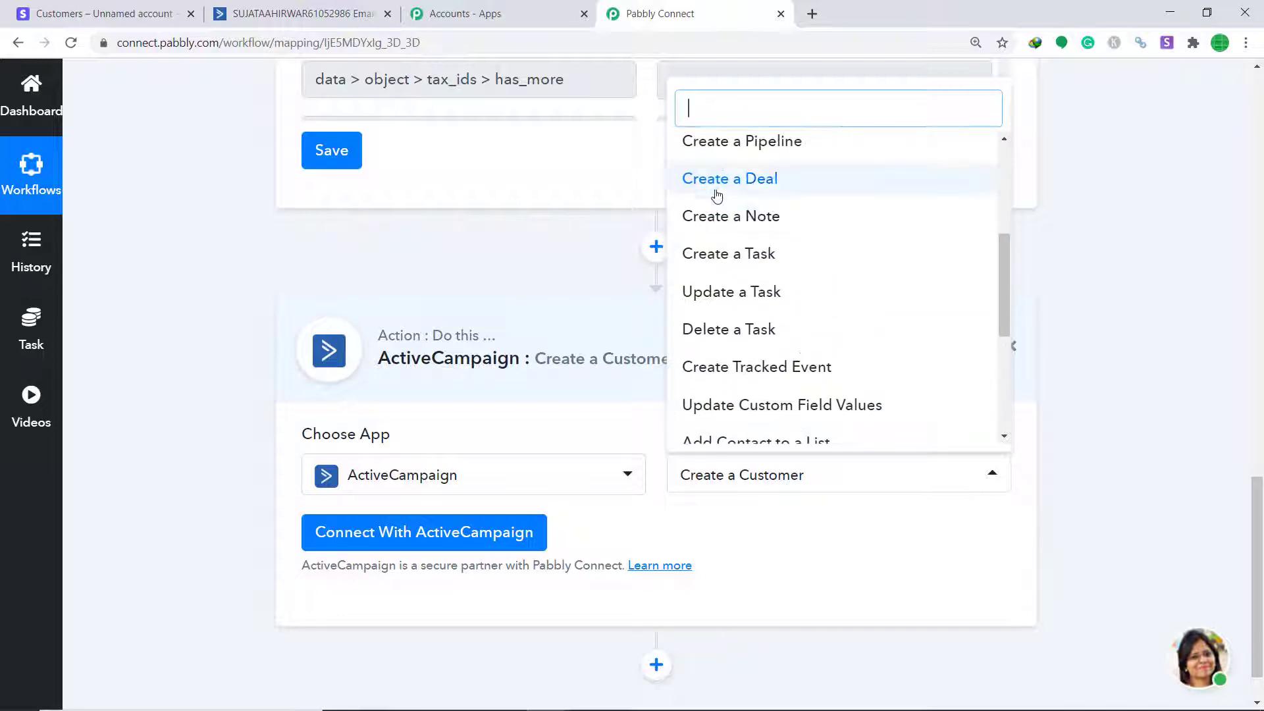
{"action": "scroll", "coordinate": [750, 191], "scroll_direction": "up", "scroll_amount": 3}
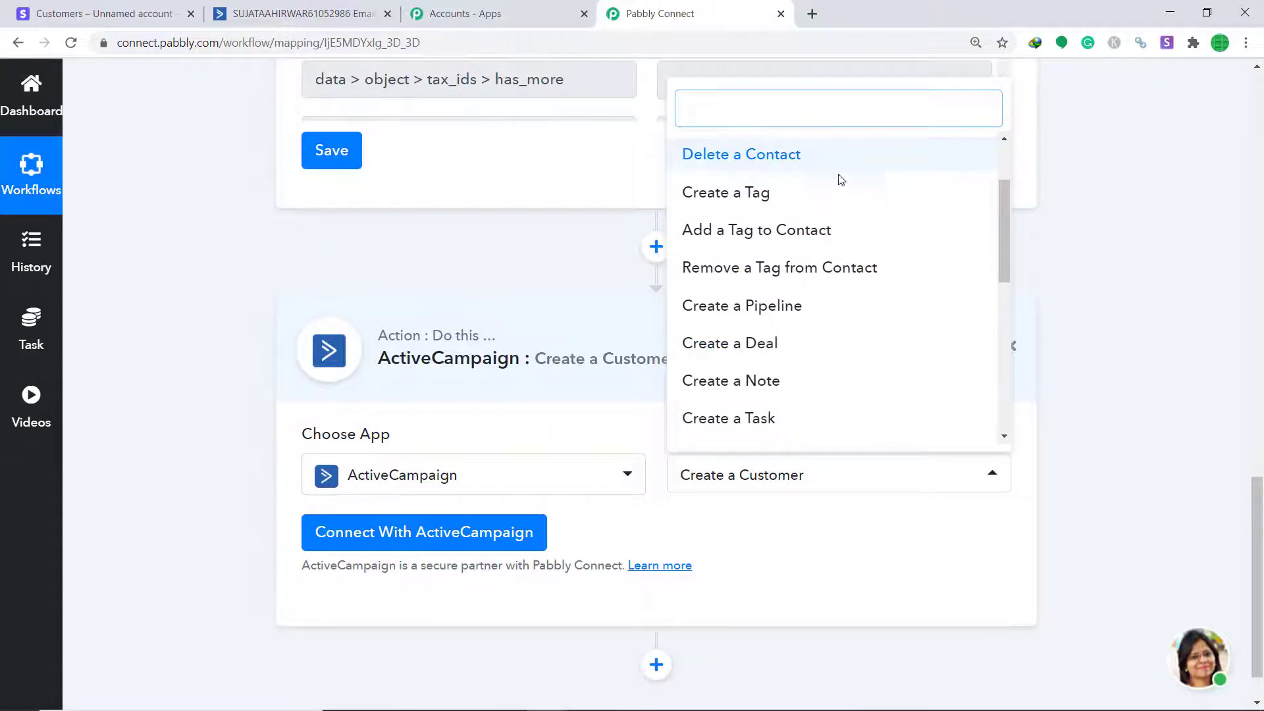
{"action": "scroll", "coordinate": [762, 268], "scroll_direction": "up", "scroll_amount": 3}
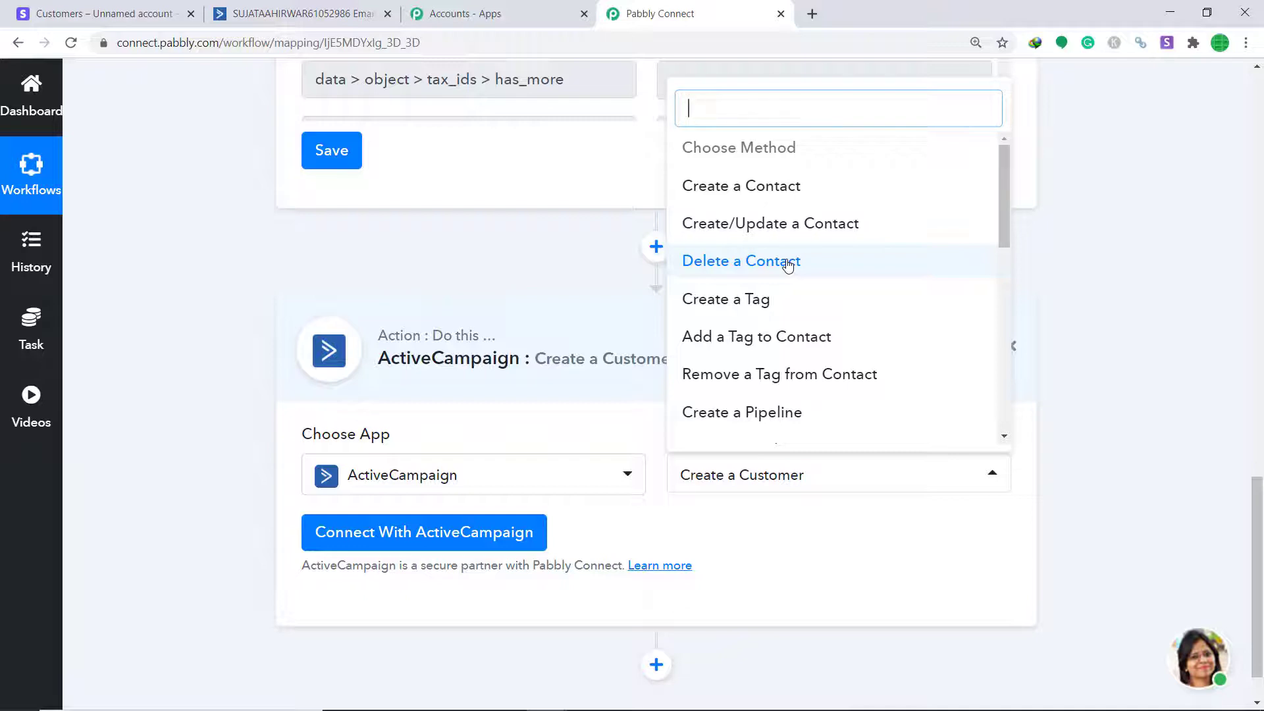
{"action": "left_click", "coordinate": [717, 521]}
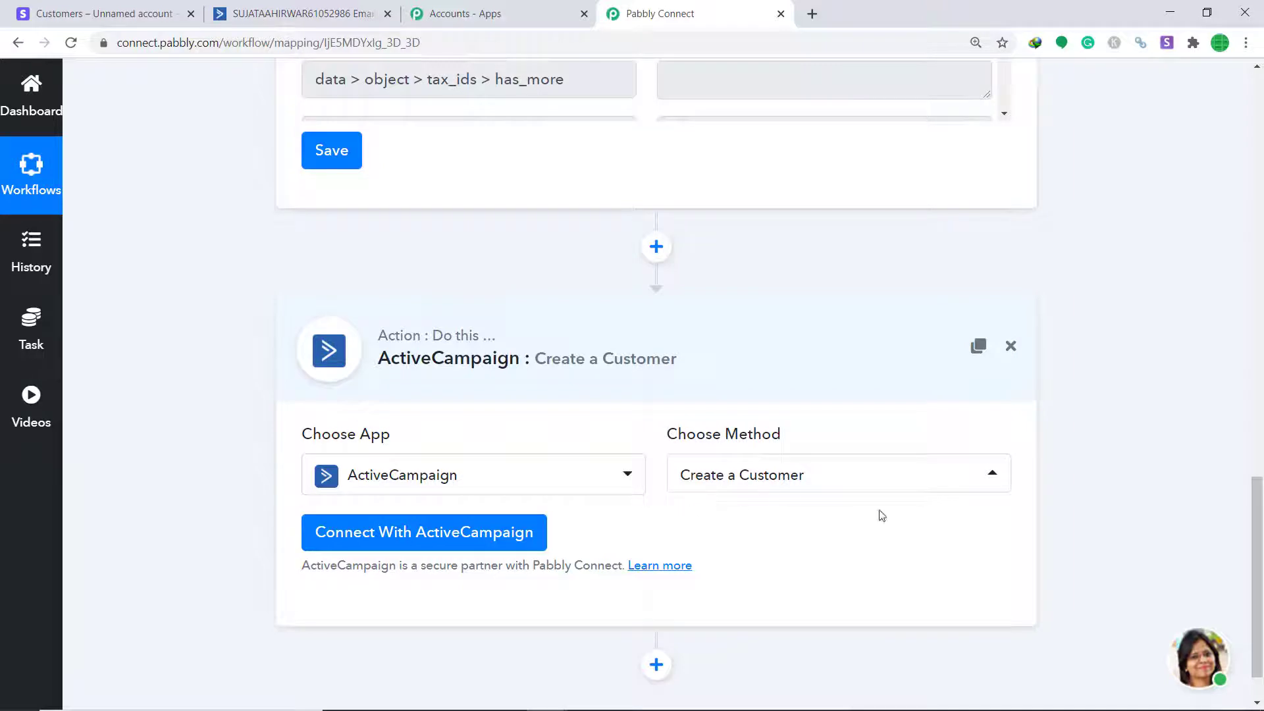
Open the ActiveCampaign credentials form (API Key and URL), then switch to the ActiveCampaign dashboard
{"action": "left_click", "coordinate": [411, 541]}
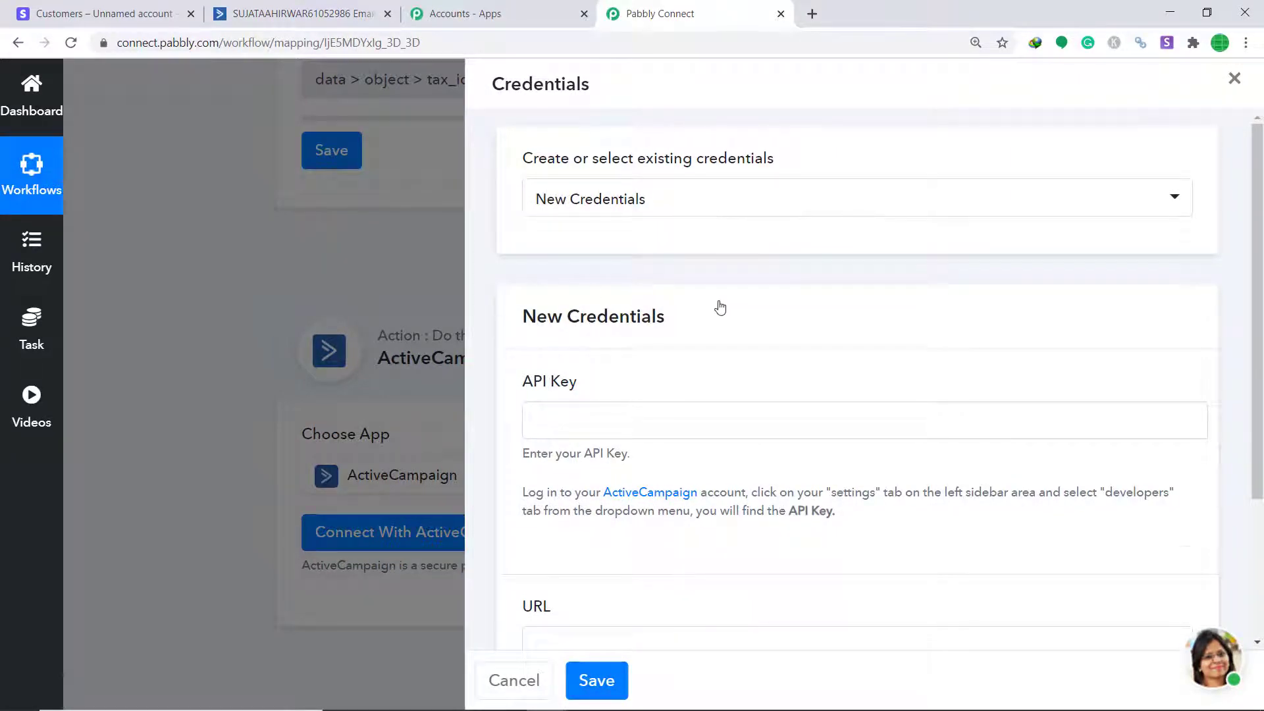
{"action": "scroll", "coordinate": [720, 308], "scroll_direction": "down", "scroll_amount": 3}
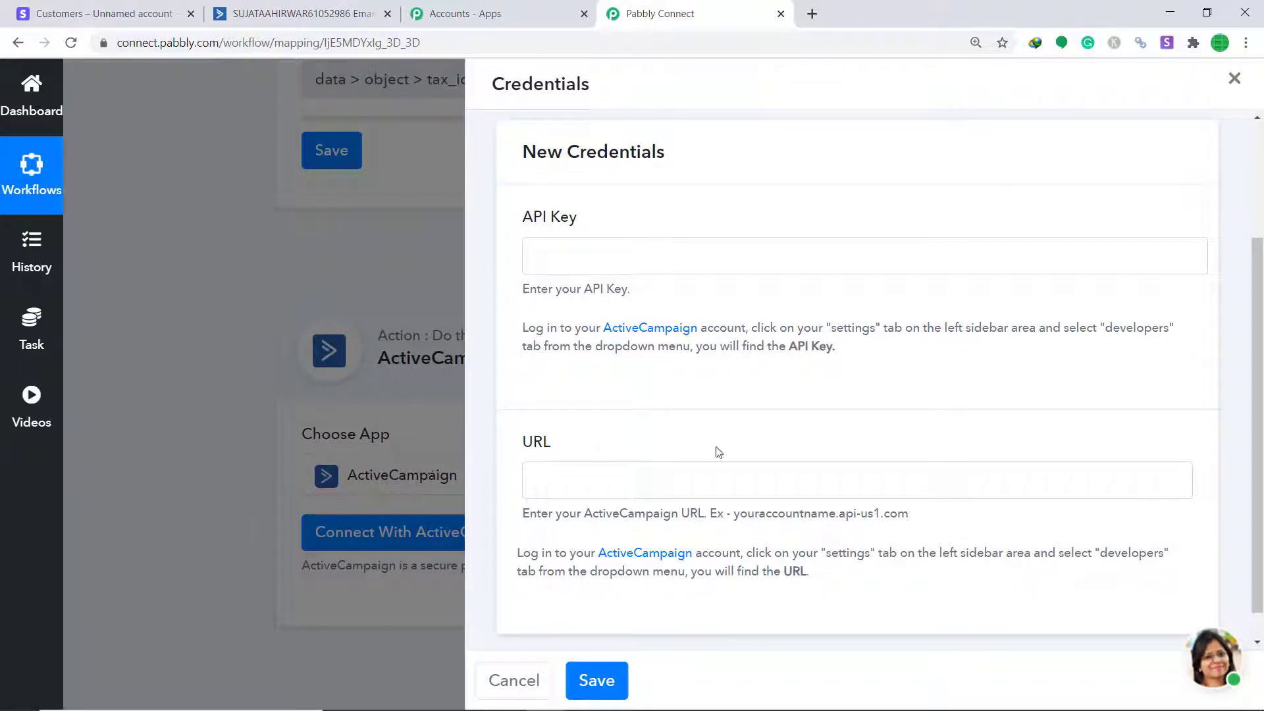
{"action": "left_click", "coordinate": [309, 13]}
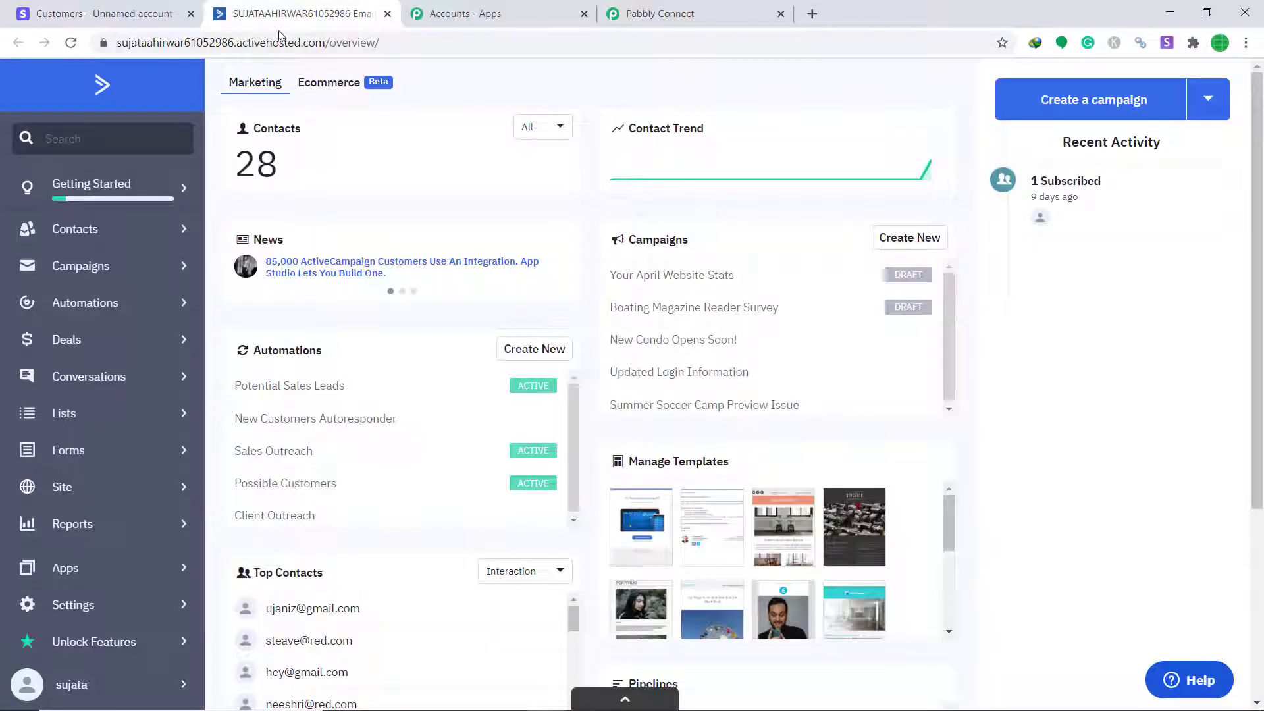
Copy the API key from ActiveCampaign's Developer settings into Pabbly's API Key field
{"action": "left_click", "coordinate": [77, 604]}
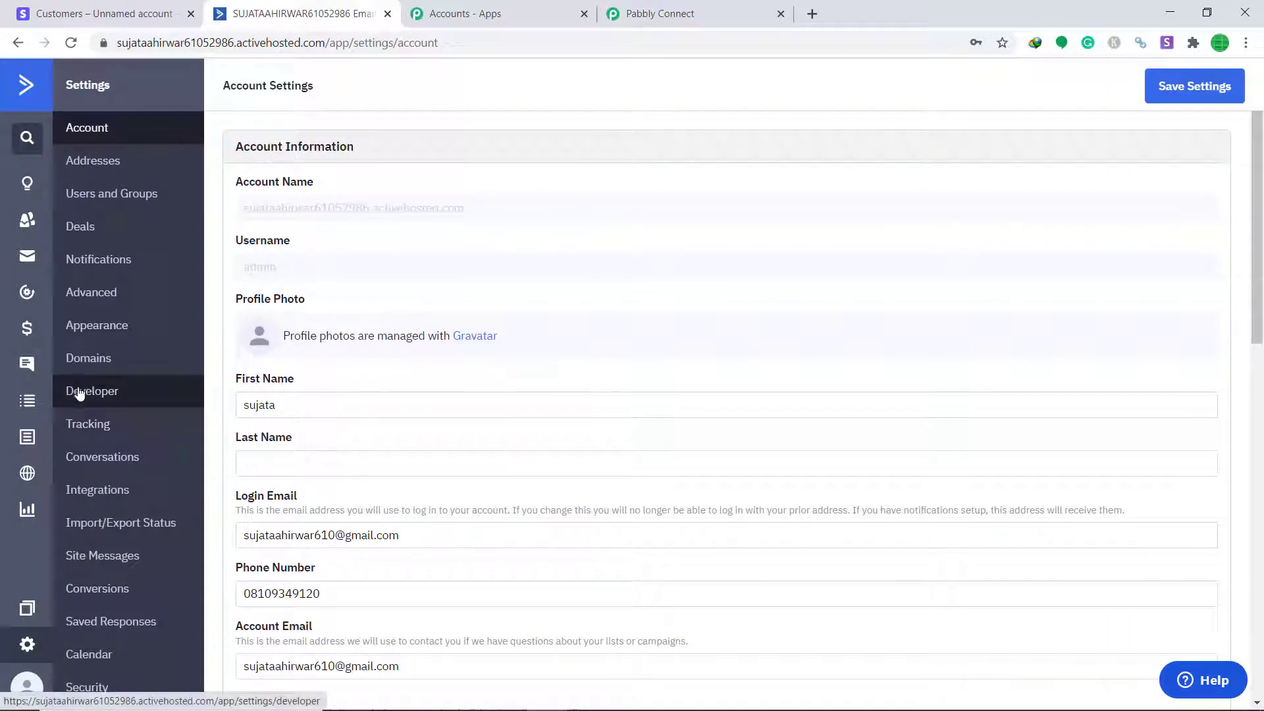
{"action": "left_click", "coordinate": [98, 400]}
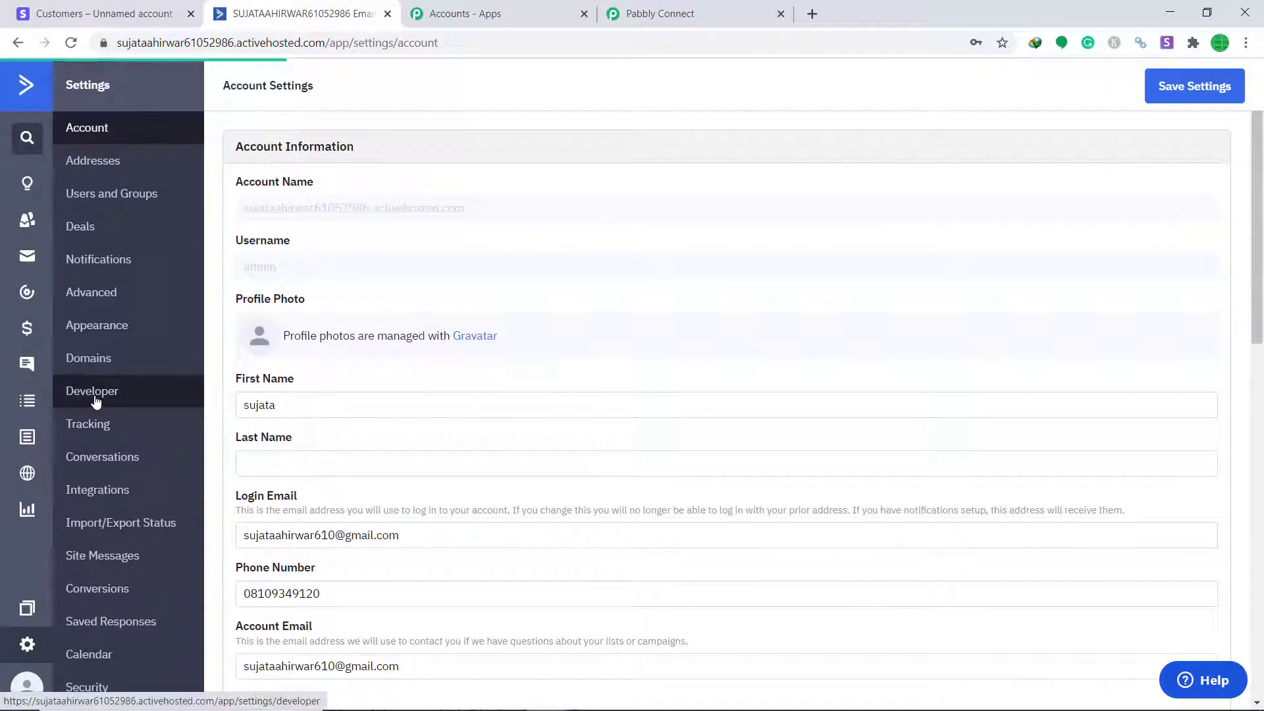
{"action": "left_click_drag", "start_coordinate": [731, 268], "coordinate": [241, 267]}
{"action": "right_click", "coordinate": [250, 272]}
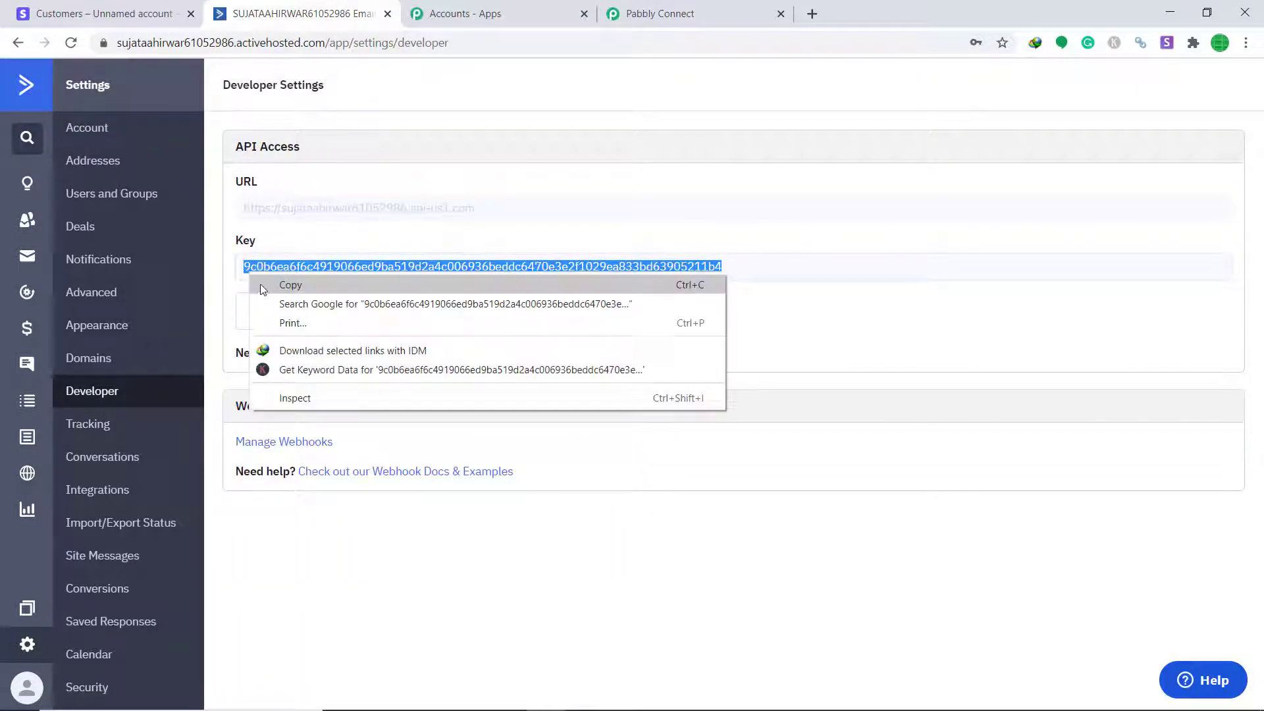
{"action": "left_click", "coordinate": [266, 284]}
{"action": "left_click", "coordinate": [660, 13]}
{"action": "right_click", "coordinate": [616, 258]}
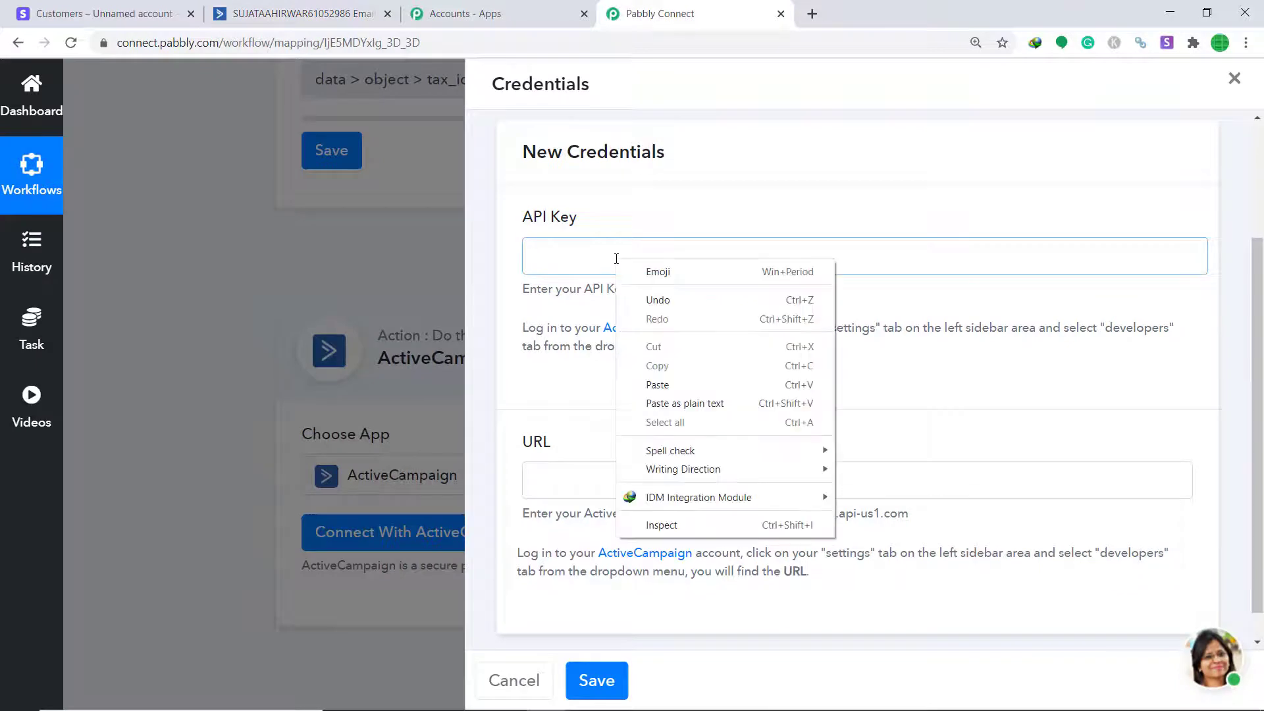
{"action": "left_click", "coordinate": [669, 383]}
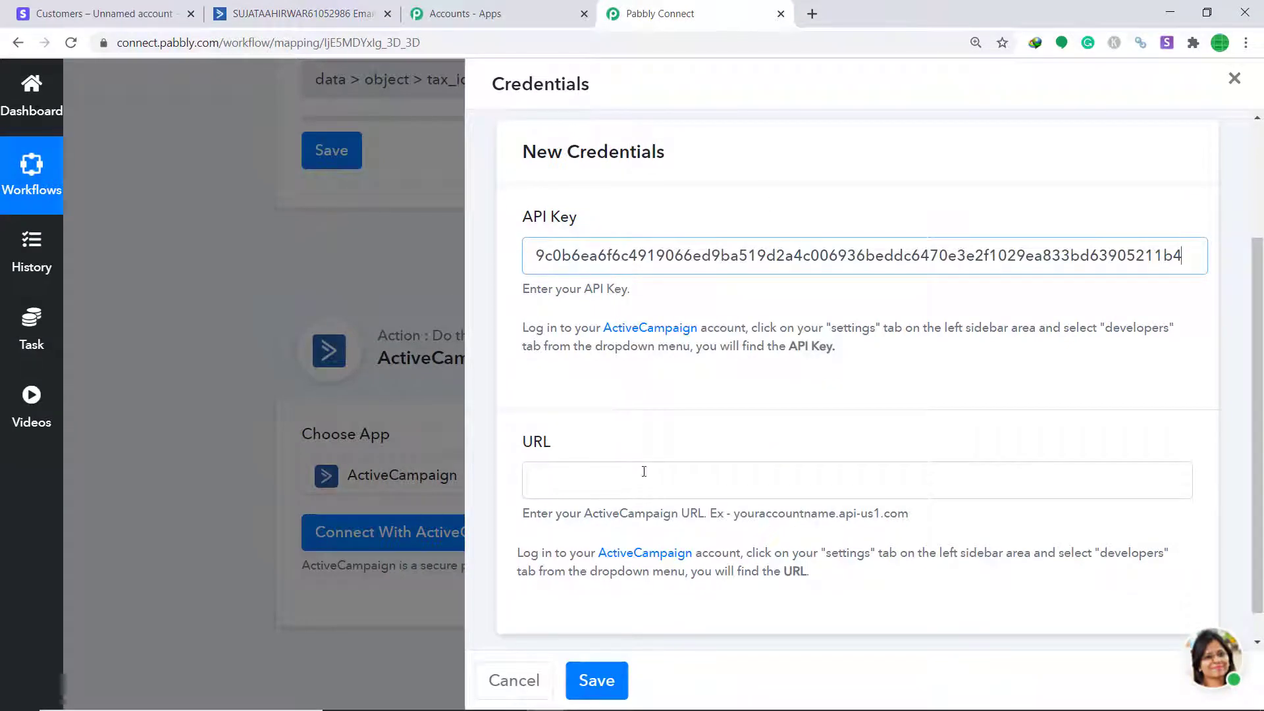
Copy the account URL into Pabbly's URL field and save the credentials
{"action": "left_click", "coordinate": [313, 11]}
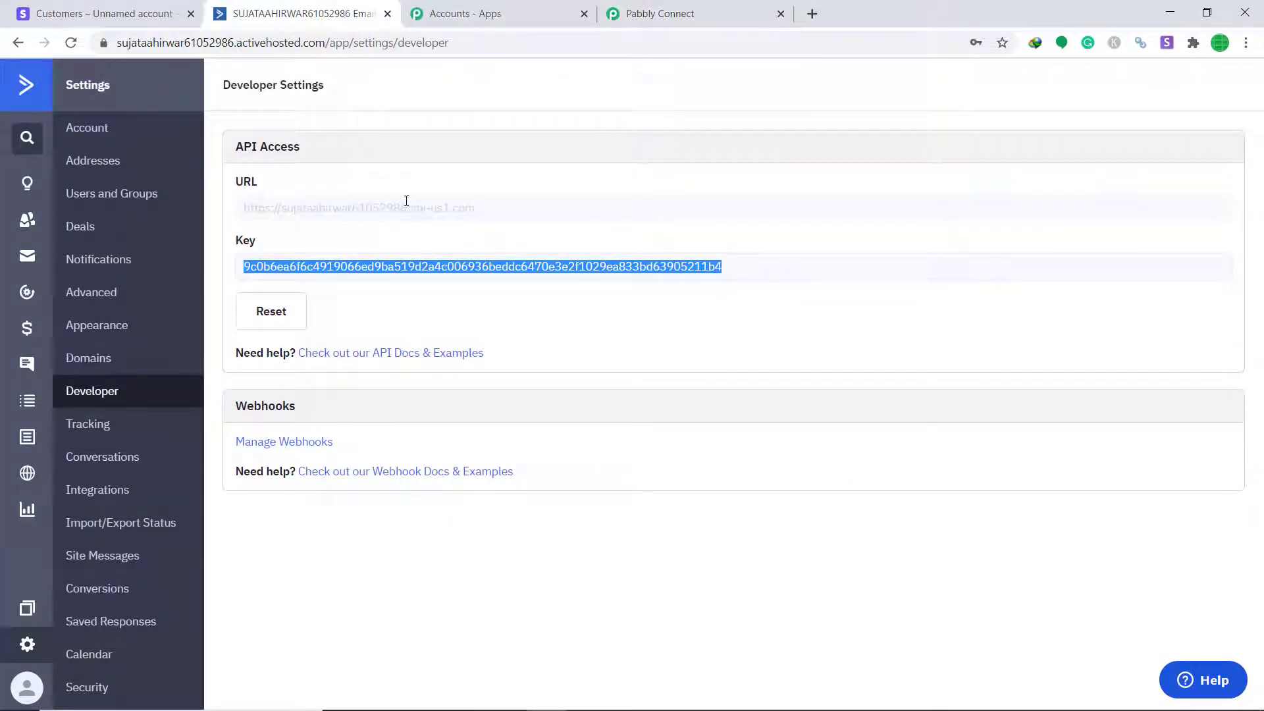
{"action": "left_click_drag", "start_coordinate": [489, 211], "coordinate": [291, 208]}
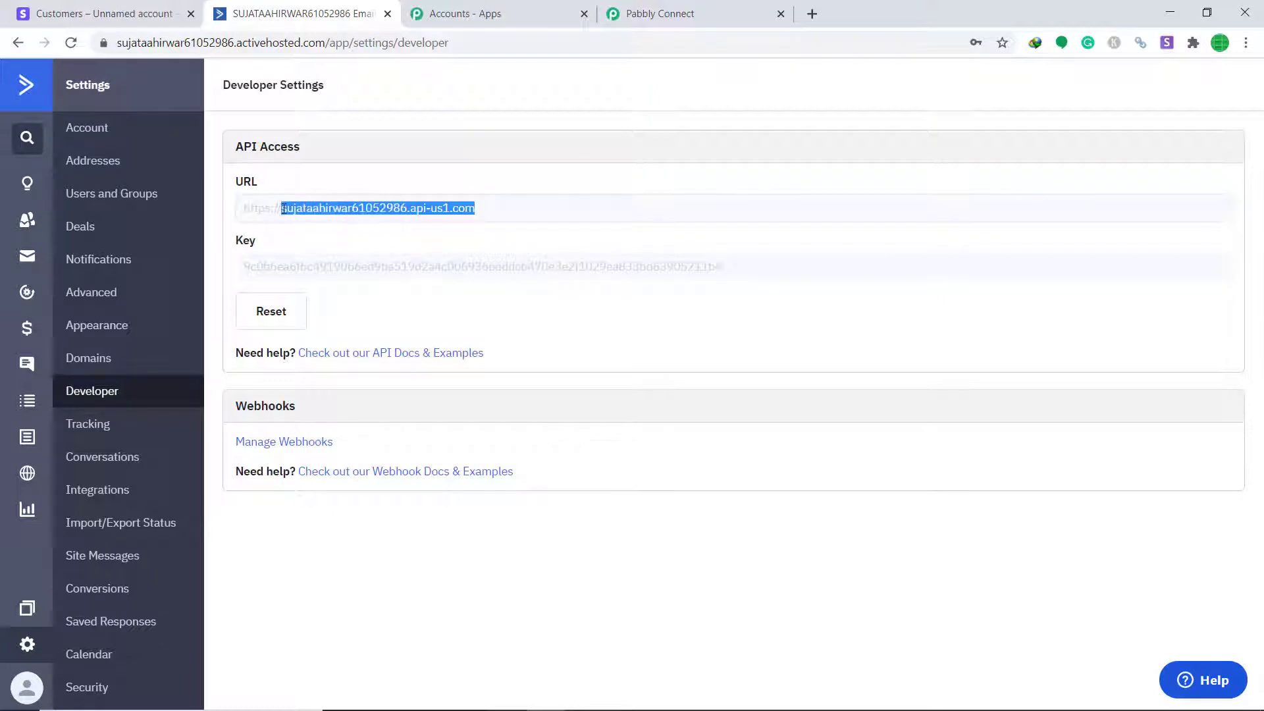
{"action": "right_click", "coordinate": [284, 209]}
{"action": "left_click", "coordinate": [293, 220]}
{"action": "left_click", "coordinate": [643, 20]}
{"action": "right_click", "coordinate": [561, 484]}
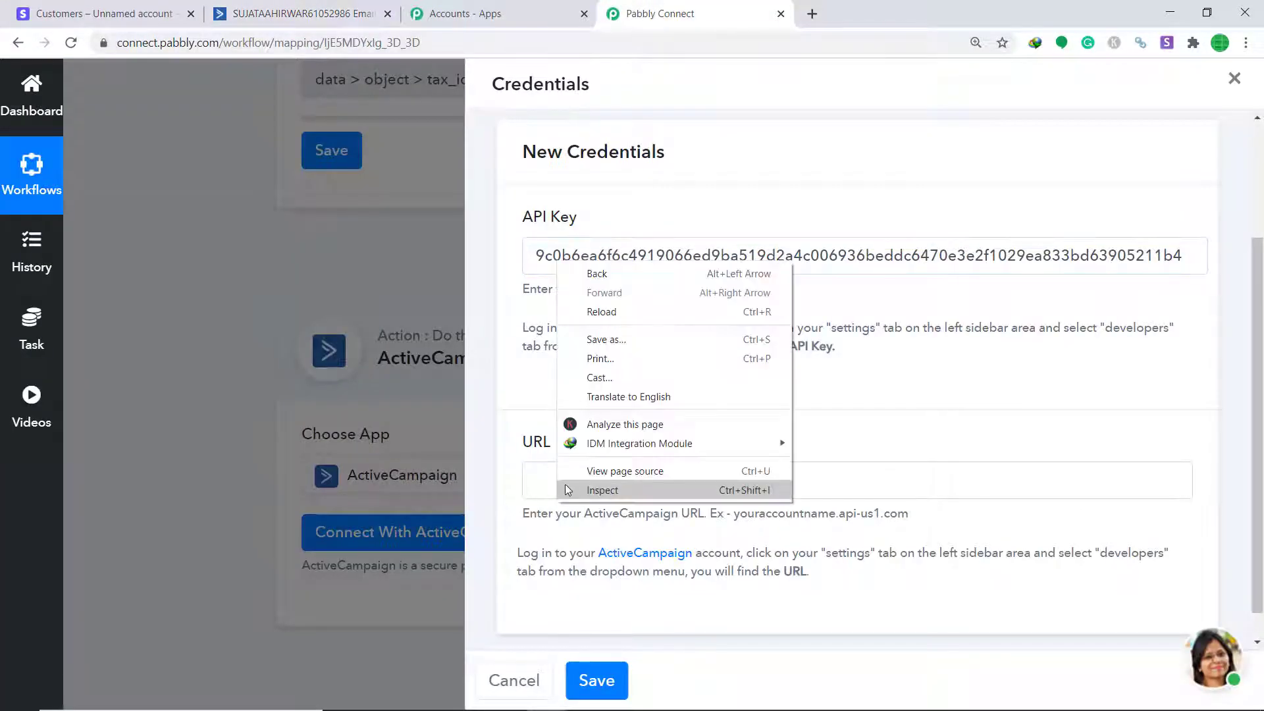
{"action": "right_click", "coordinate": [545, 482]}
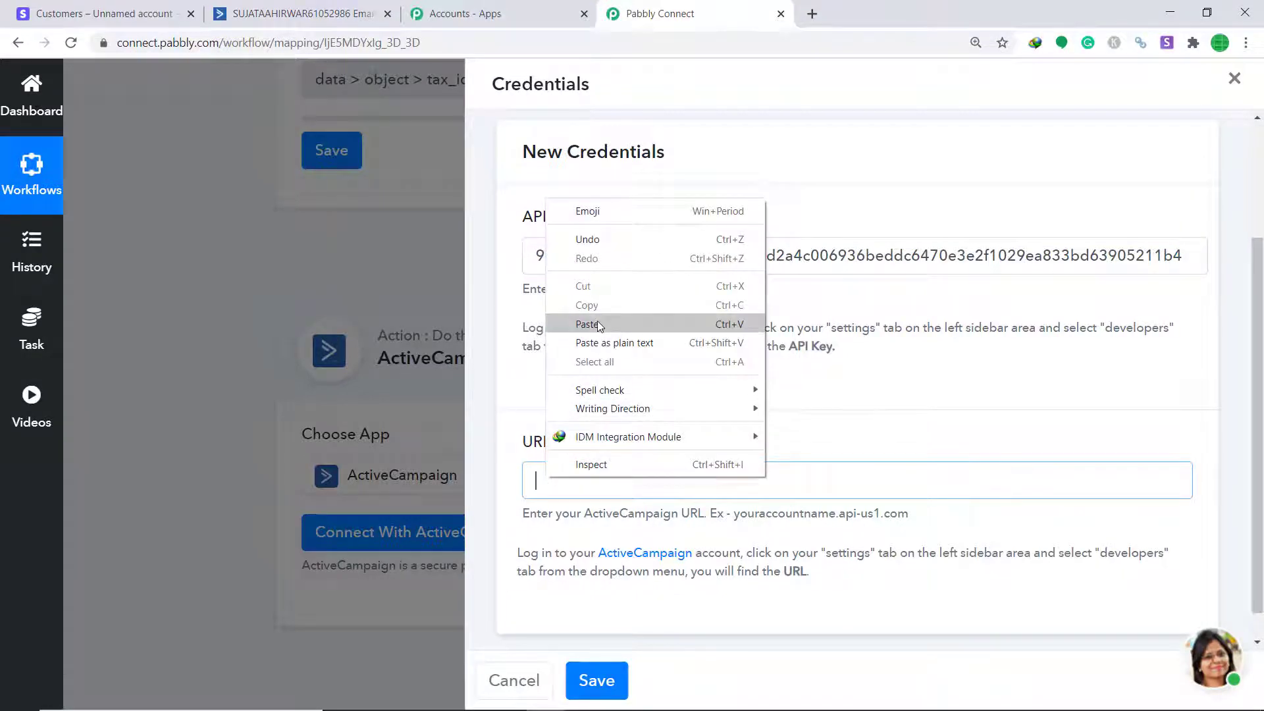
{"action": "left_click", "coordinate": [598, 322]}
{"action": "left_click", "coordinate": [596, 680]}
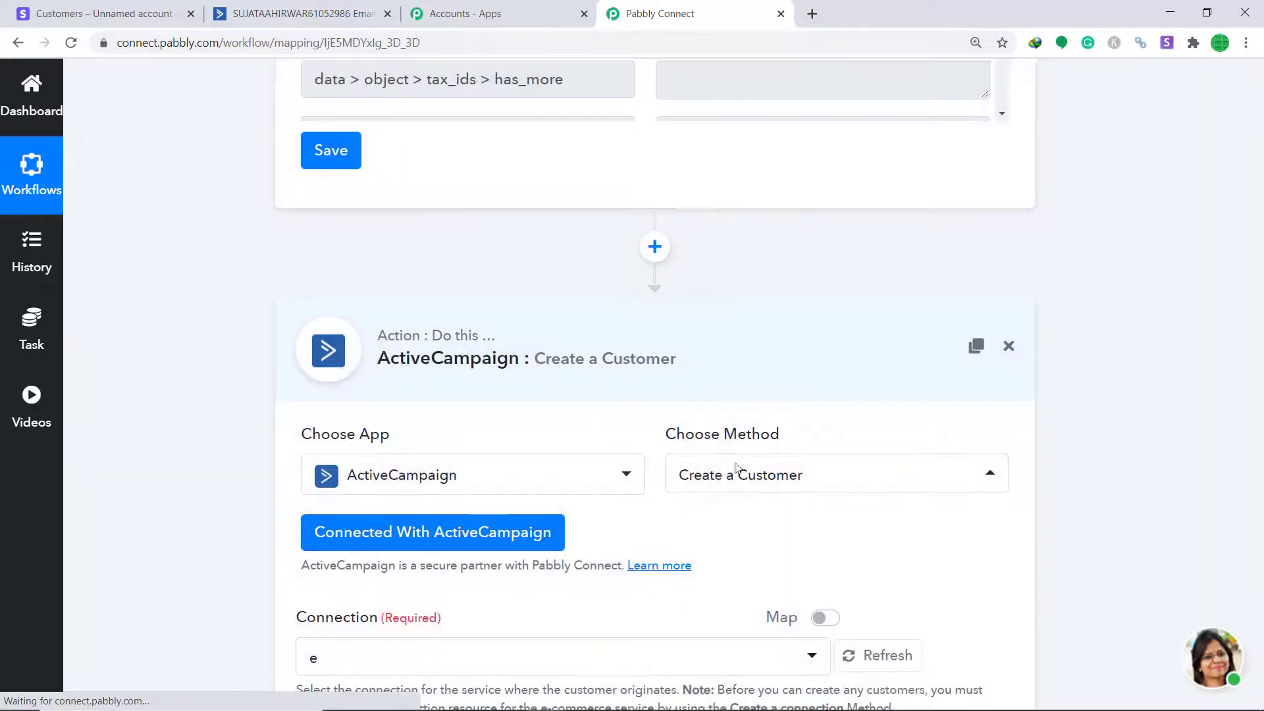
{"action": "left_click_drag", "start_coordinate": [1259, 409], "coordinate": [1261, 466]}
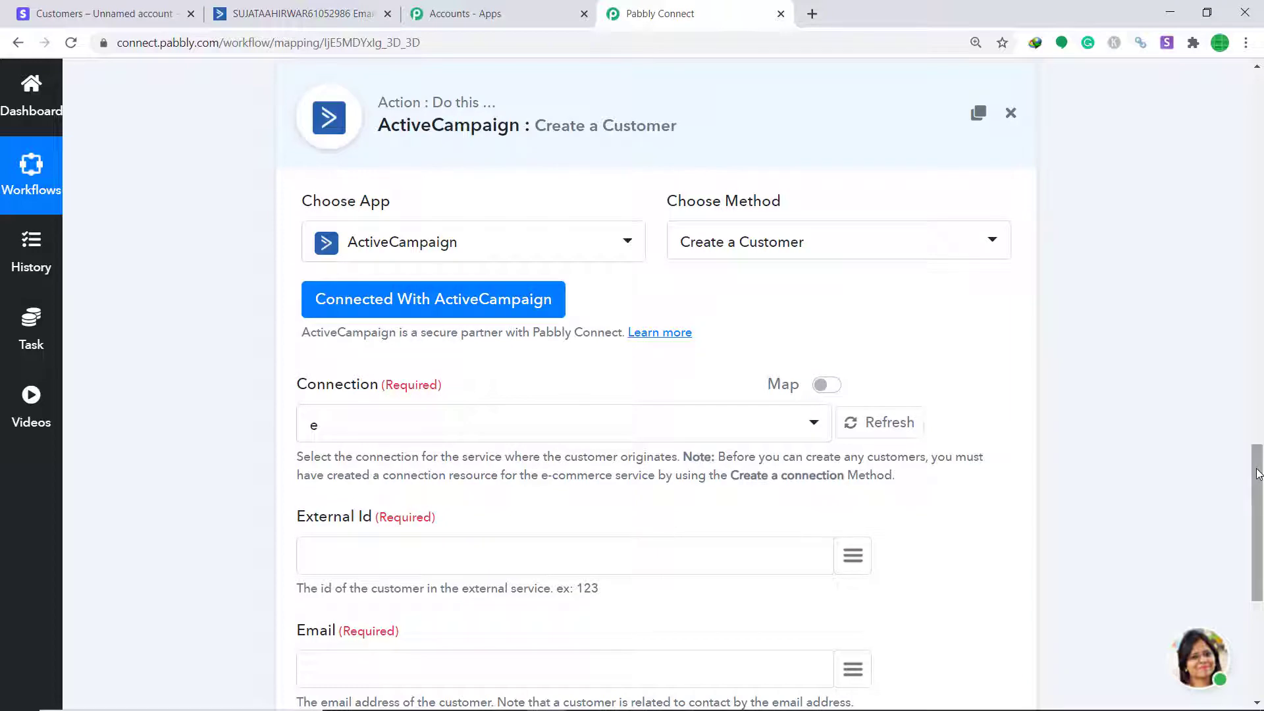
{"action": "scroll", "coordinate": [922, 303], "scroll_direction": "down", "scroll_amount": 2}
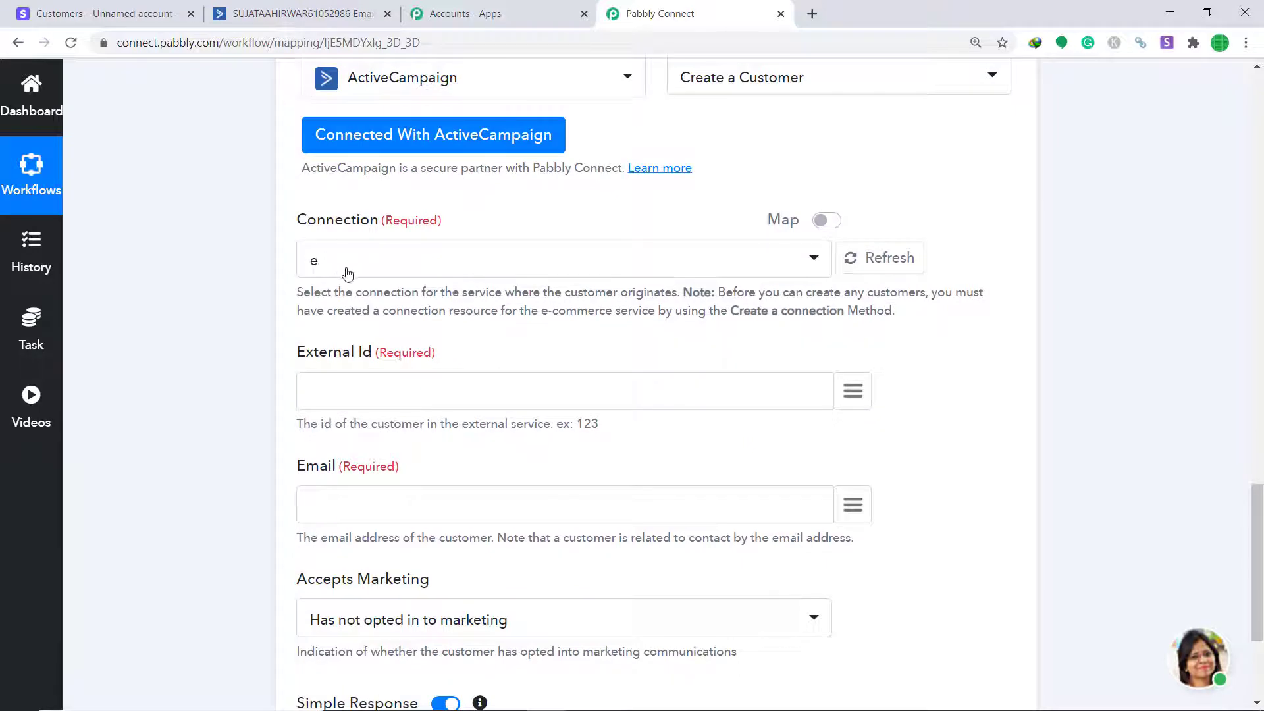
{"action": "left_click", "coordinate": [290, 13]}
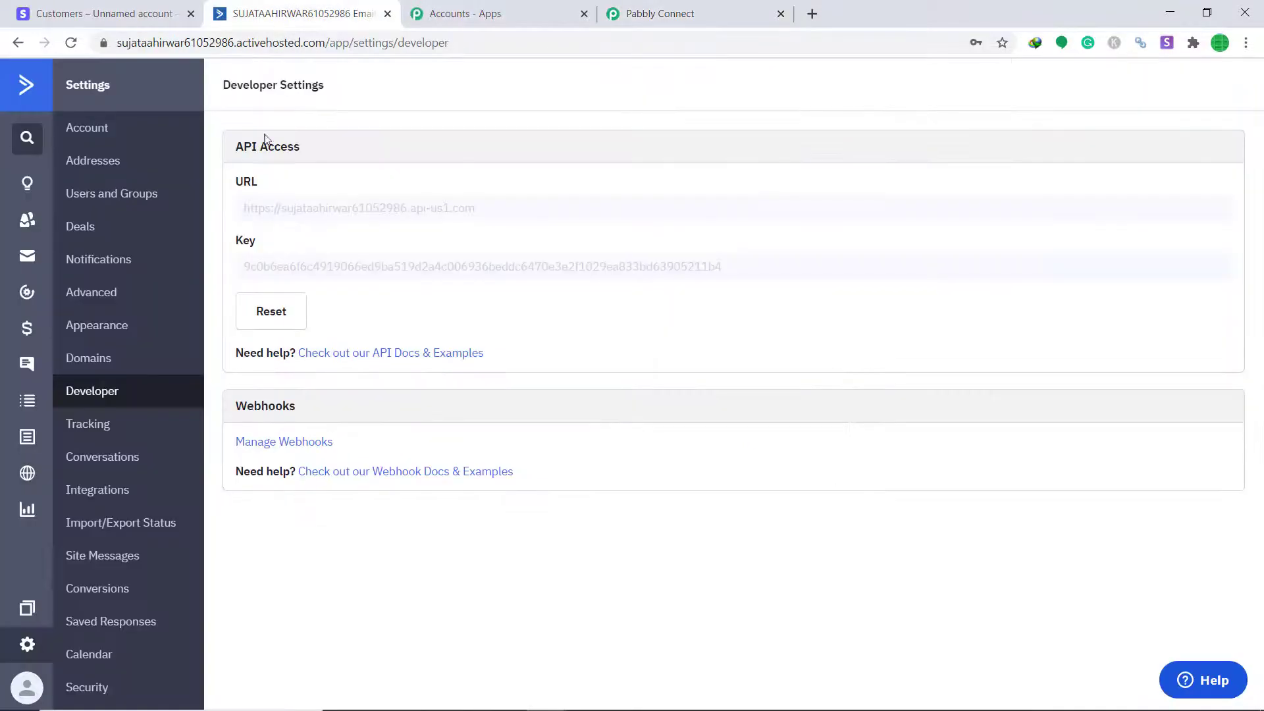
{"action": "left_click", "coordinate": [105, 494]}
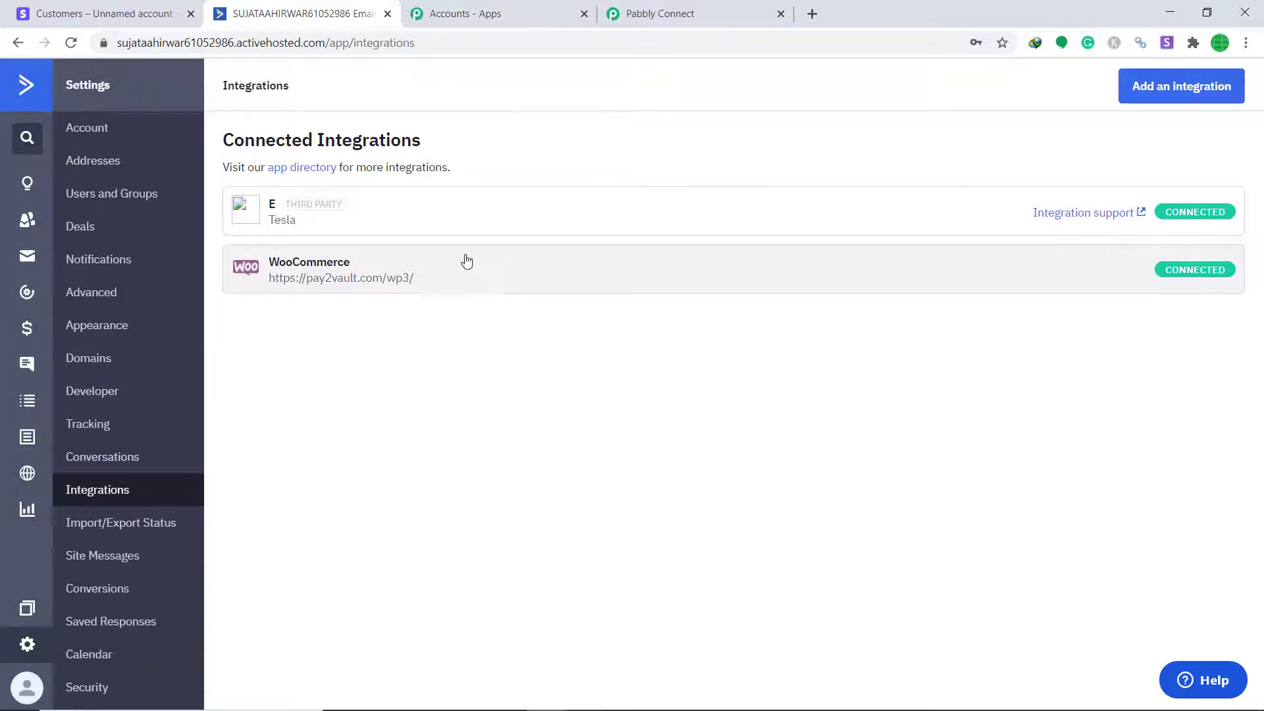
{"action": "left_click", "coordinate": [689, 6]}
{"action": "left_click", "coordinate": [816, 258]}
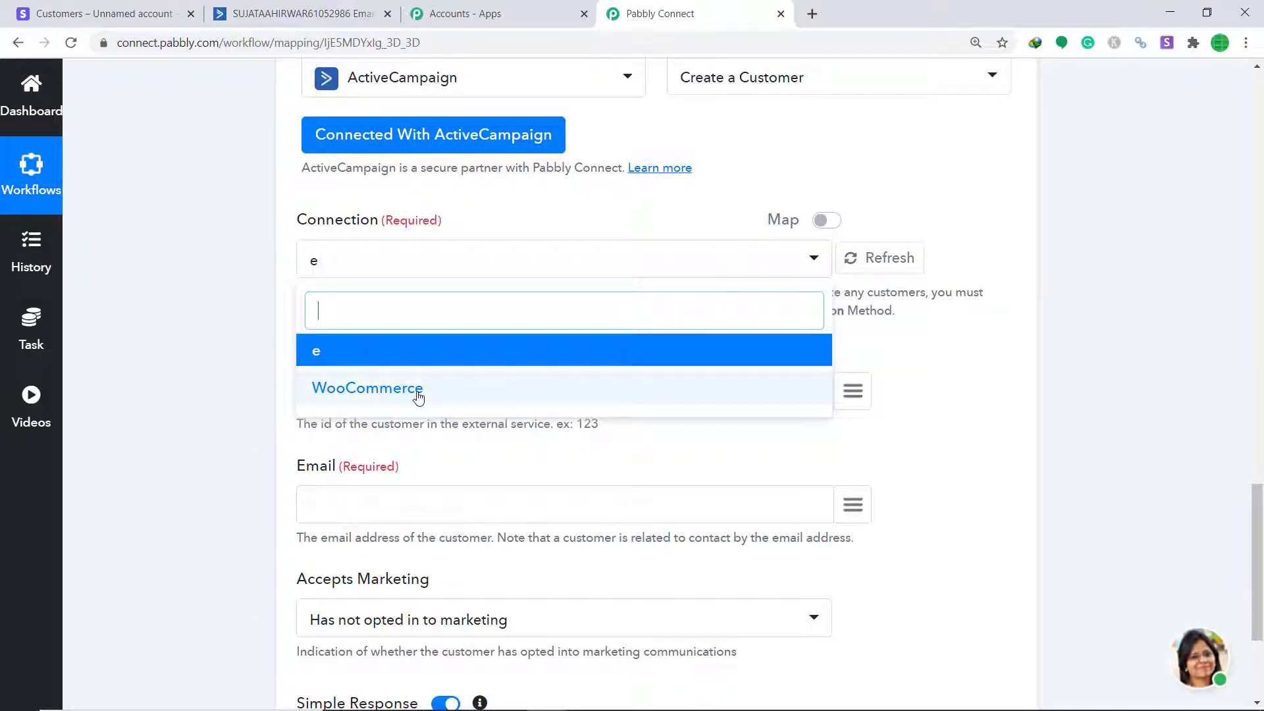
{"action": "left_click", "coordinate": [329, 360]}
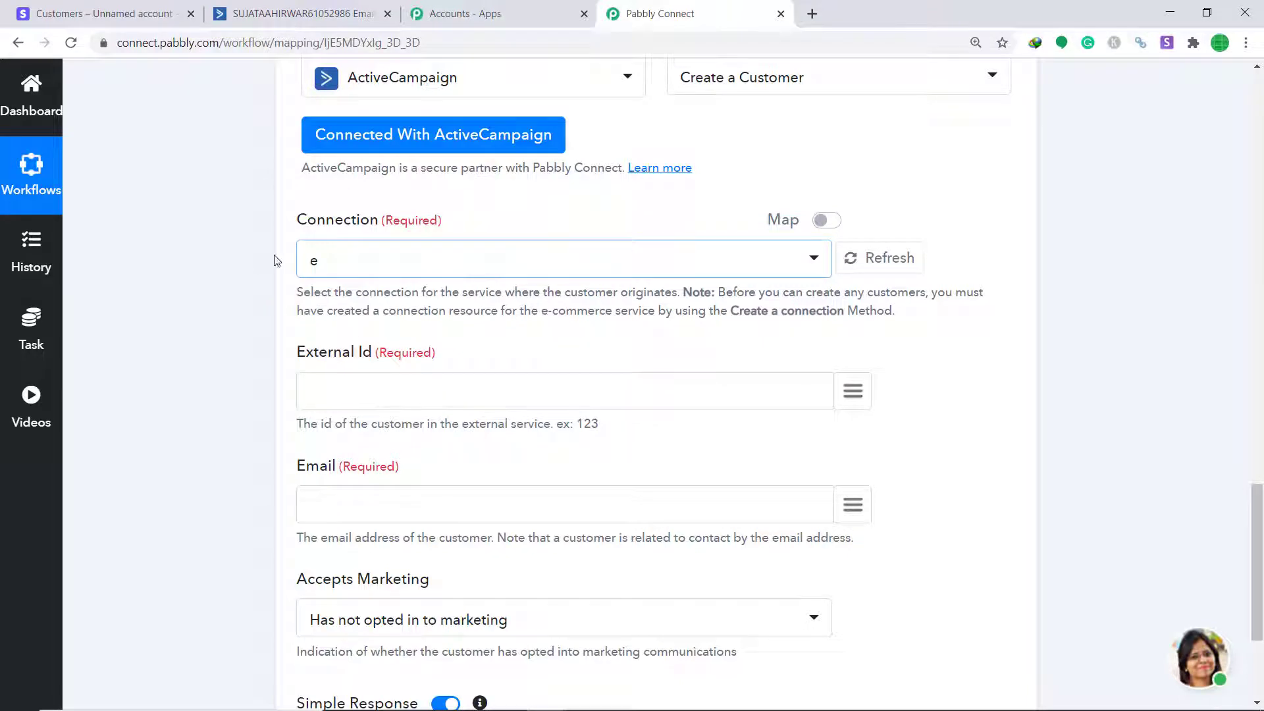
{"action": "left_click", "coordinate": [303, 13]}
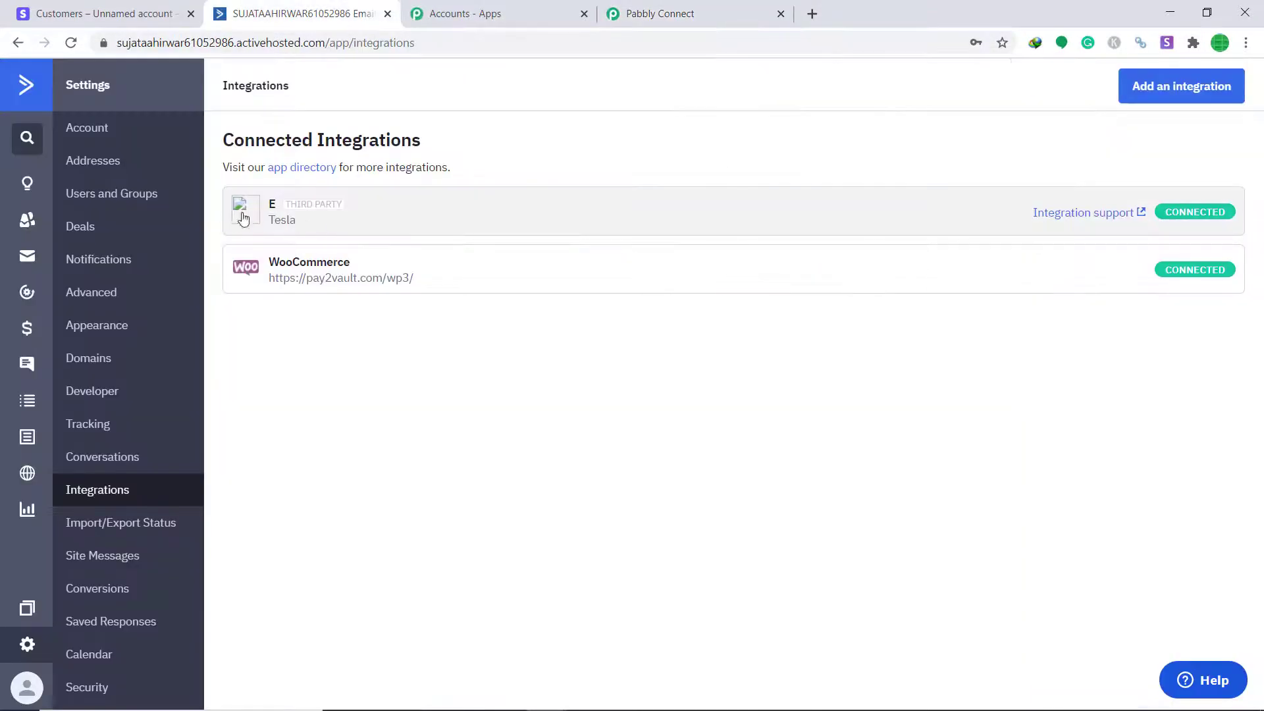
{"action": "left_click", "coordinate": [672, 8]}
{"action": "scroll", "coordinate": [481, 292], "scroll_direction": "down", "scroll_amount": 1}
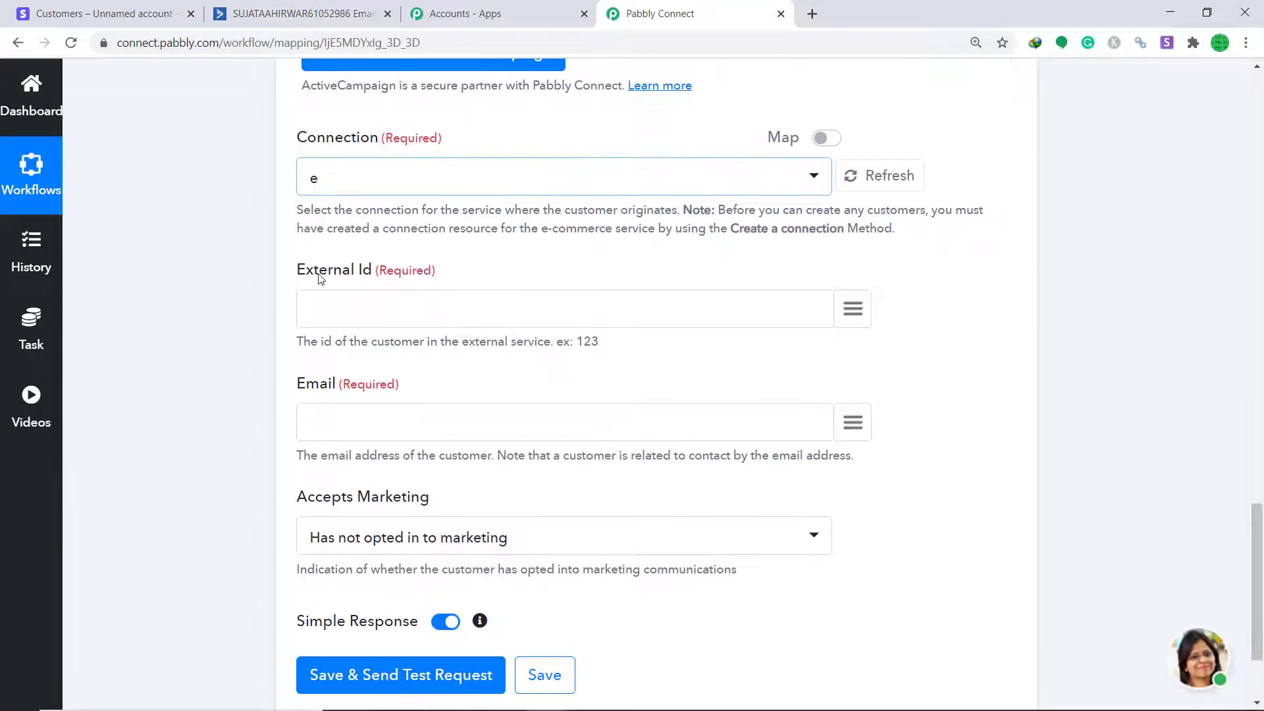
Map the trigger's '1. created' value into the External Id field
{"action": "left_click", "coordinate": [852, 313]}
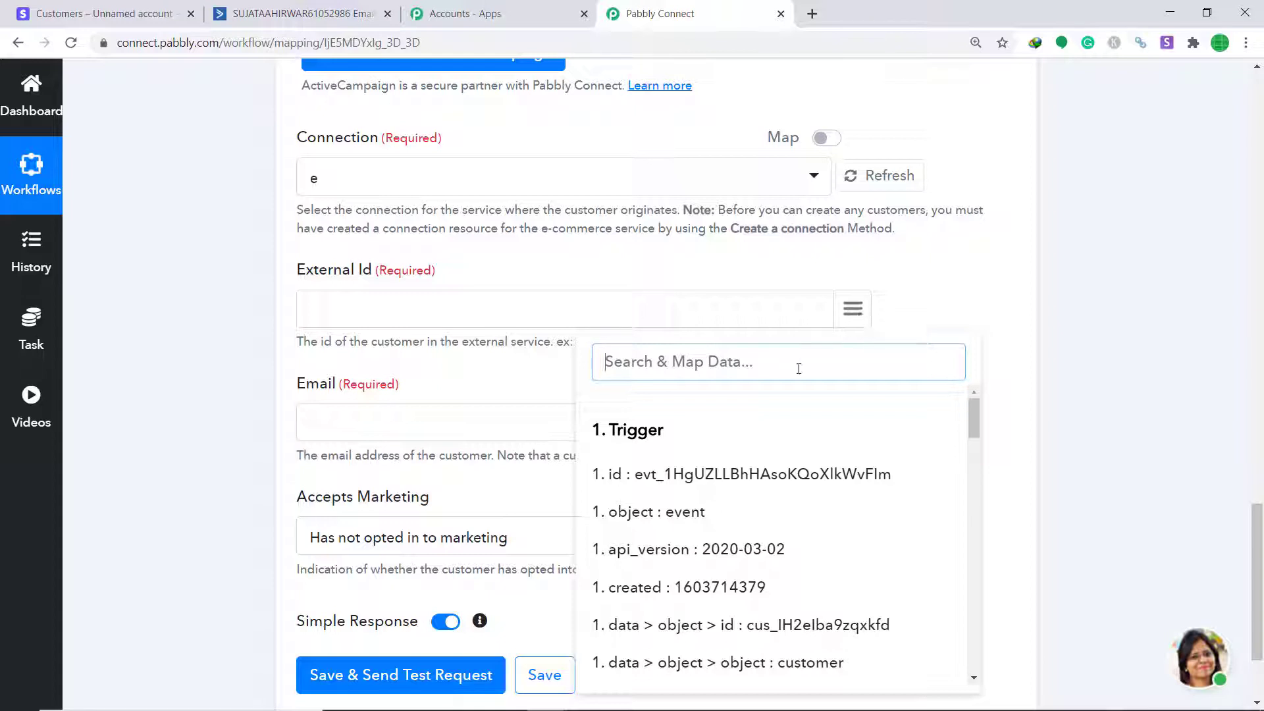
{"action": "scroll", "coordinate": [771, 464], "scroll_direction": "down", "scroll_amount": 2}
{"action": "scroll", "coordinate": [764, 468], "scroll_direction": "up", "scroll_amount": 1}
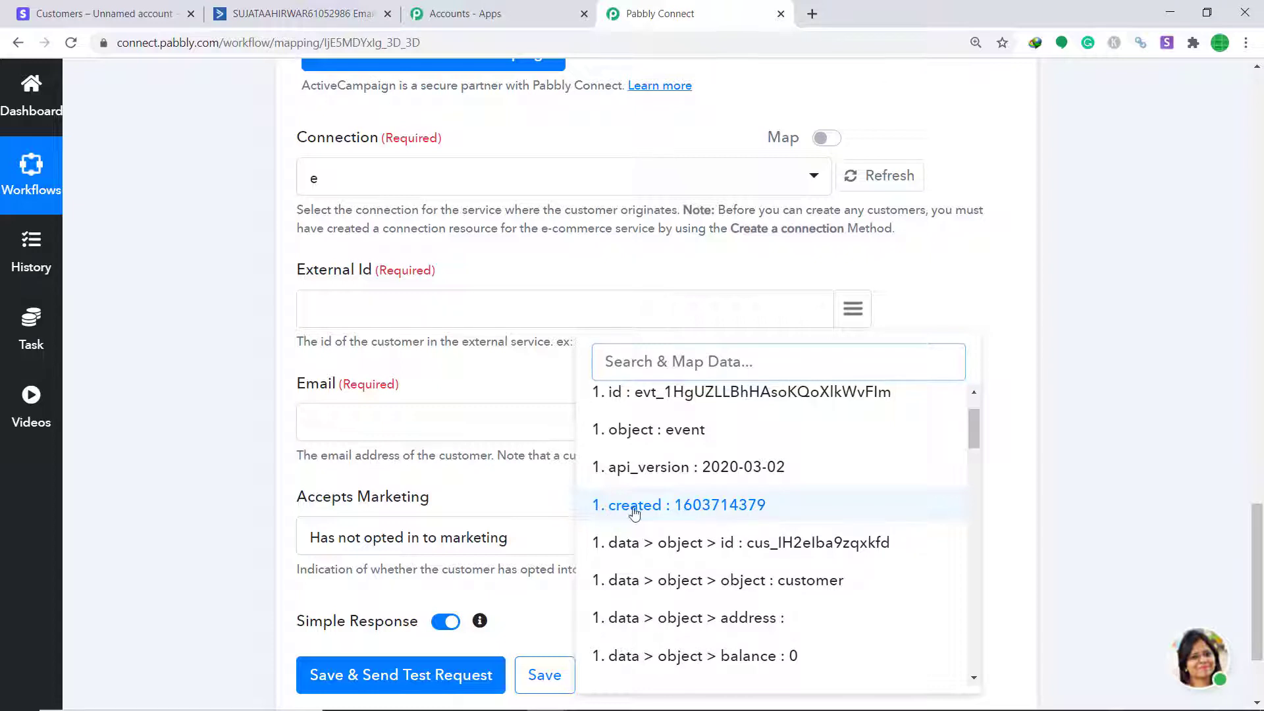
{"action": "left_click", "coordinate": [720, 510]}
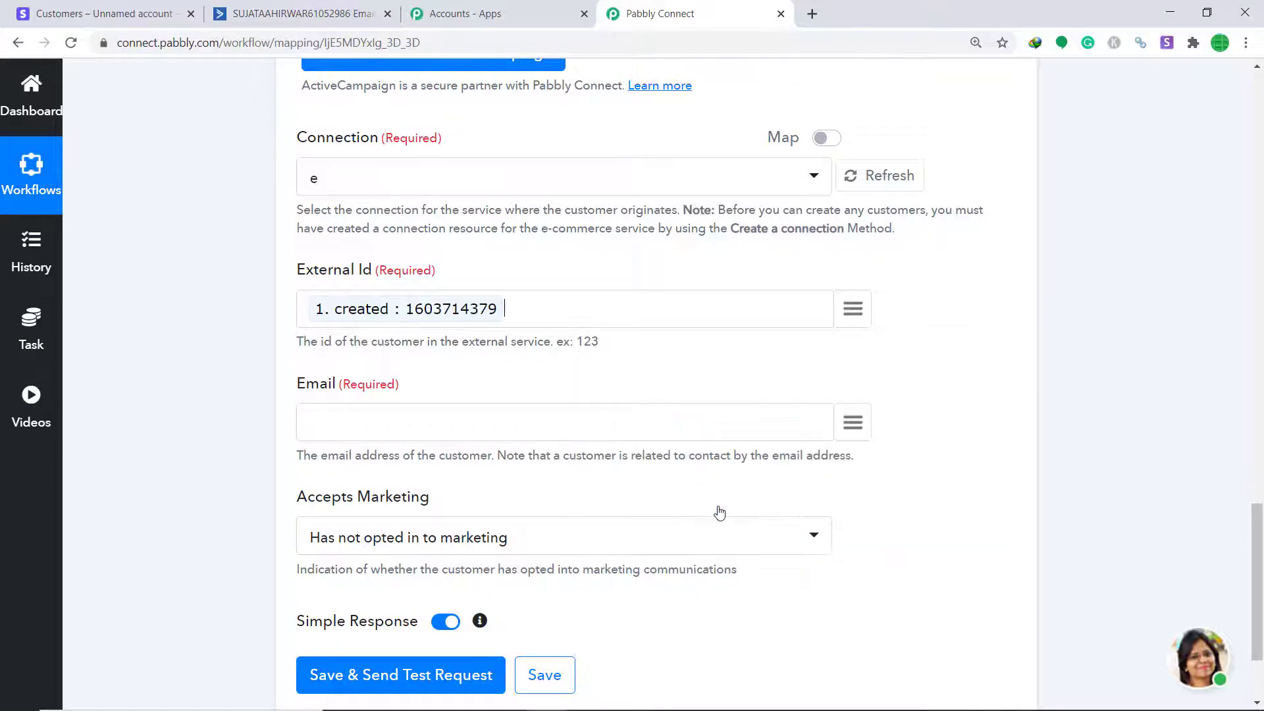
Search 'ema' in the trigger data and map data > object > email into Email
{"action": "scroll", "coordinate": [503, 294], "scroll_direction": "down", "scroll_amount": 1}
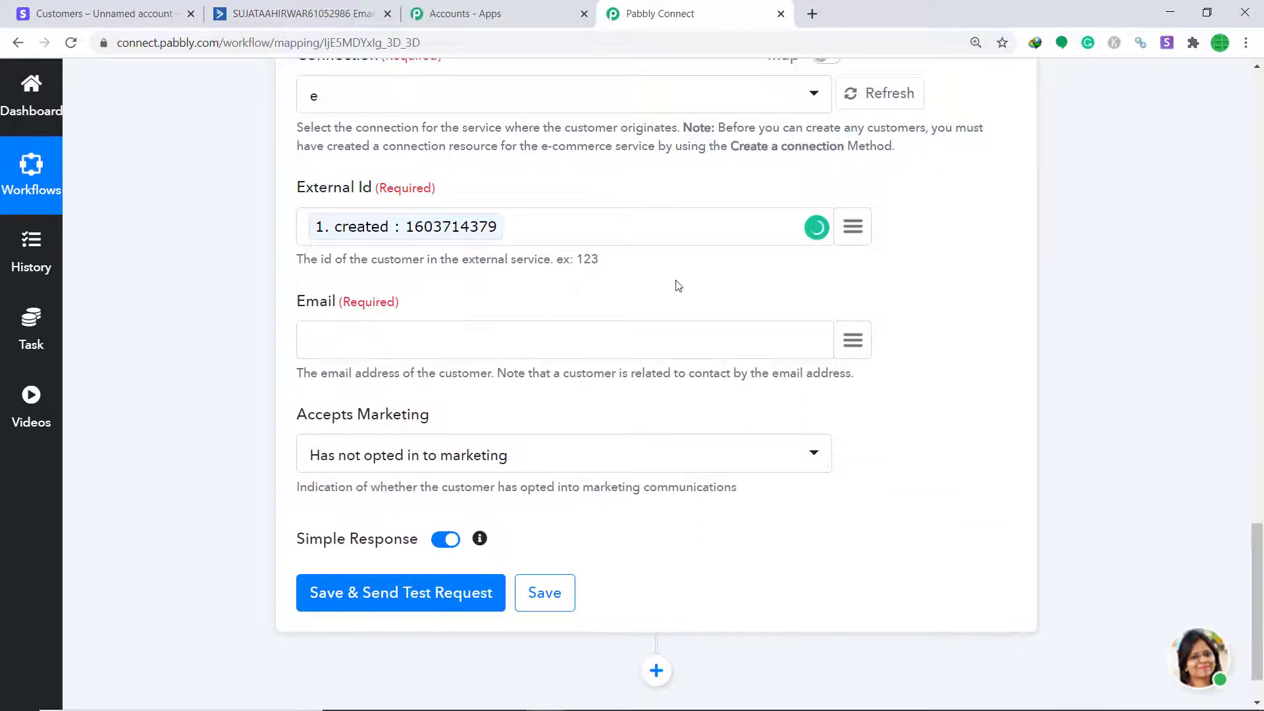
{"action": "left_click", "coordinate": [856, 341]}
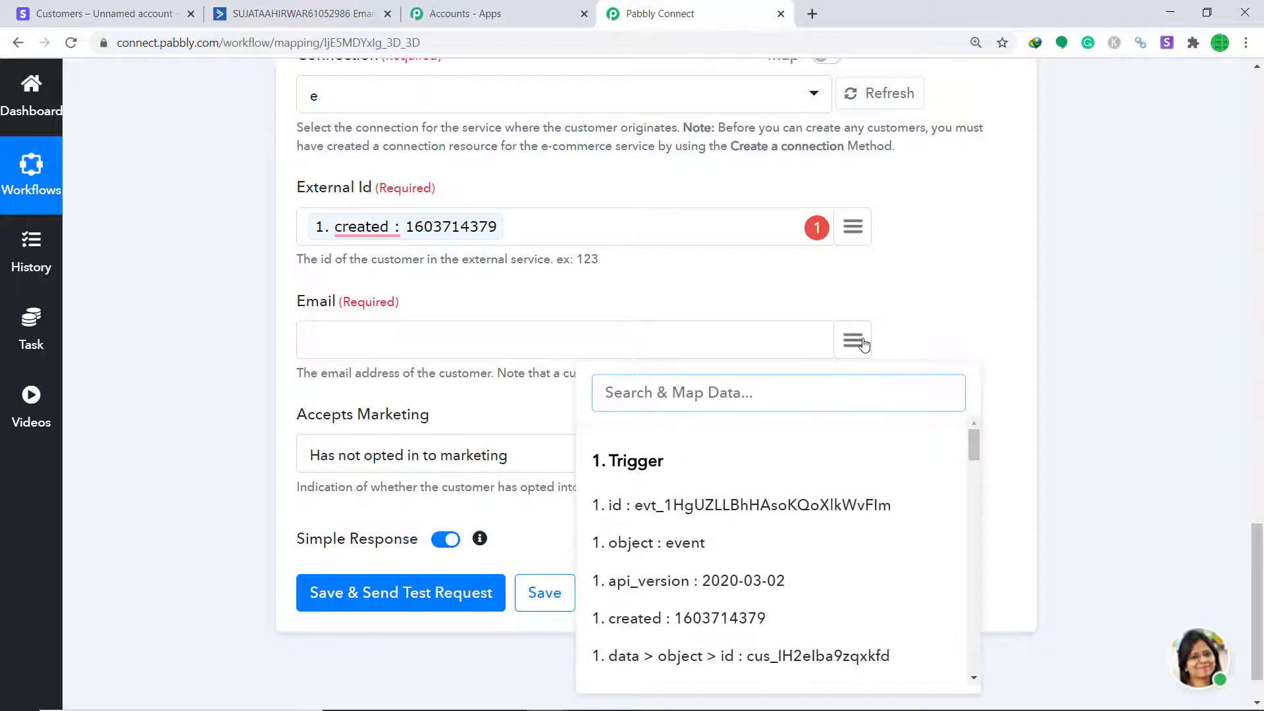
{"action": "type", "text": "email"}
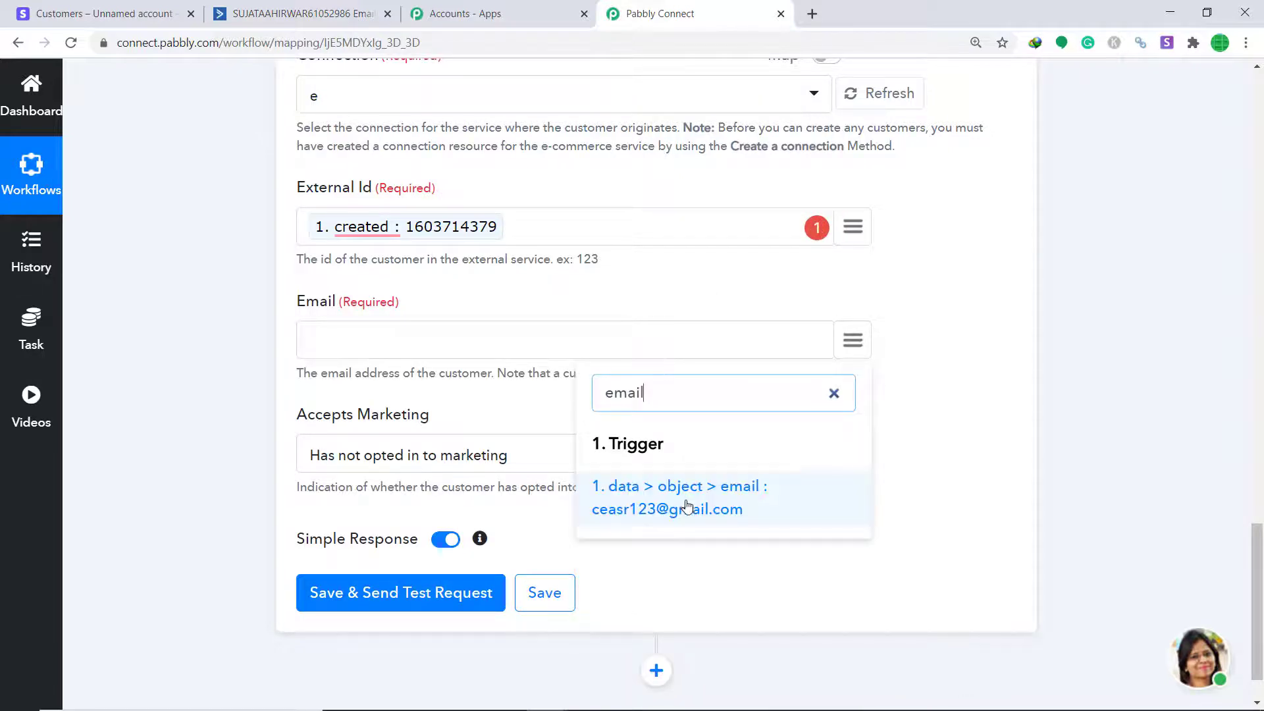
{"action": "left_click", "coordinate": [690, 507]}
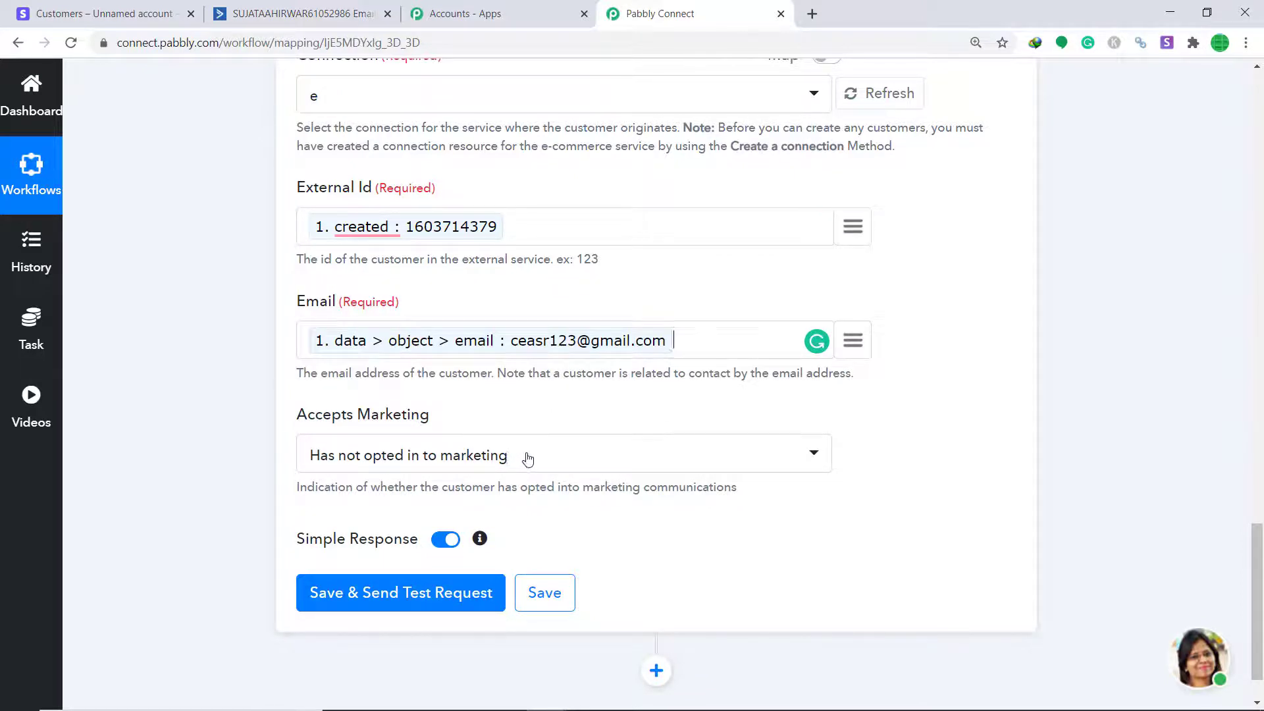
Save and test the Create a Customer step, reviewing the ecommerce, status 1 response
{"action": "left_click", "coordinate": [371, 606]}
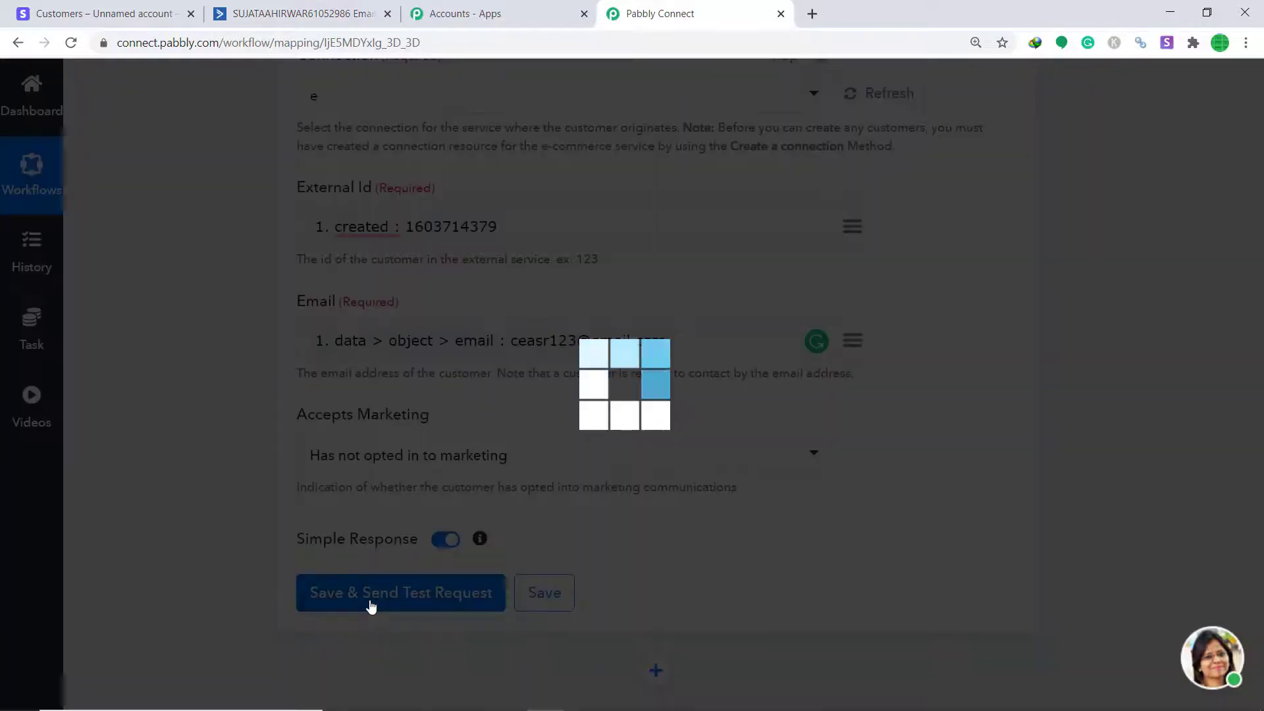
{"action": "scroll", "coordinate": [659, 468], "scroll_direction": "down", "scroll_amount": 3}
{"action": "scroll", "coordinate": [642, 493], "scroll_direction": "down", "scroll_amount": 4}
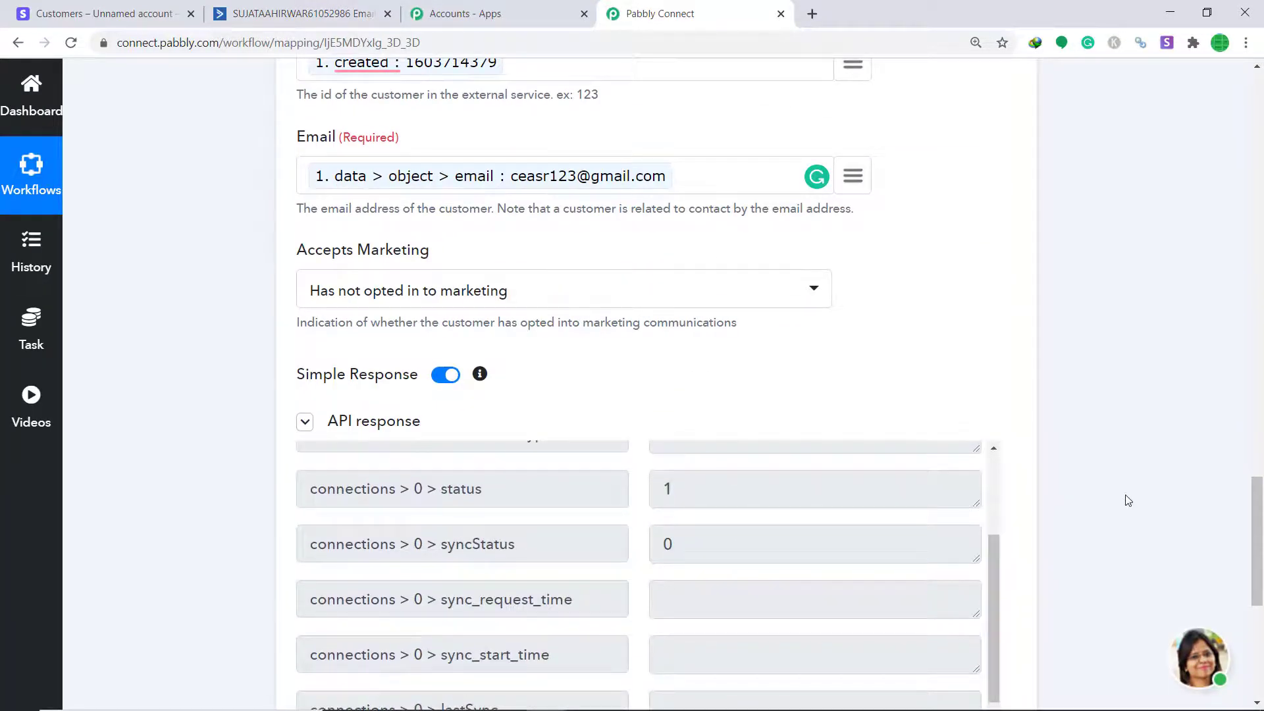
{"action": "scroll", "coordinate": [839, 276], "scroll_direction": "up", "scroll_amount": 1}
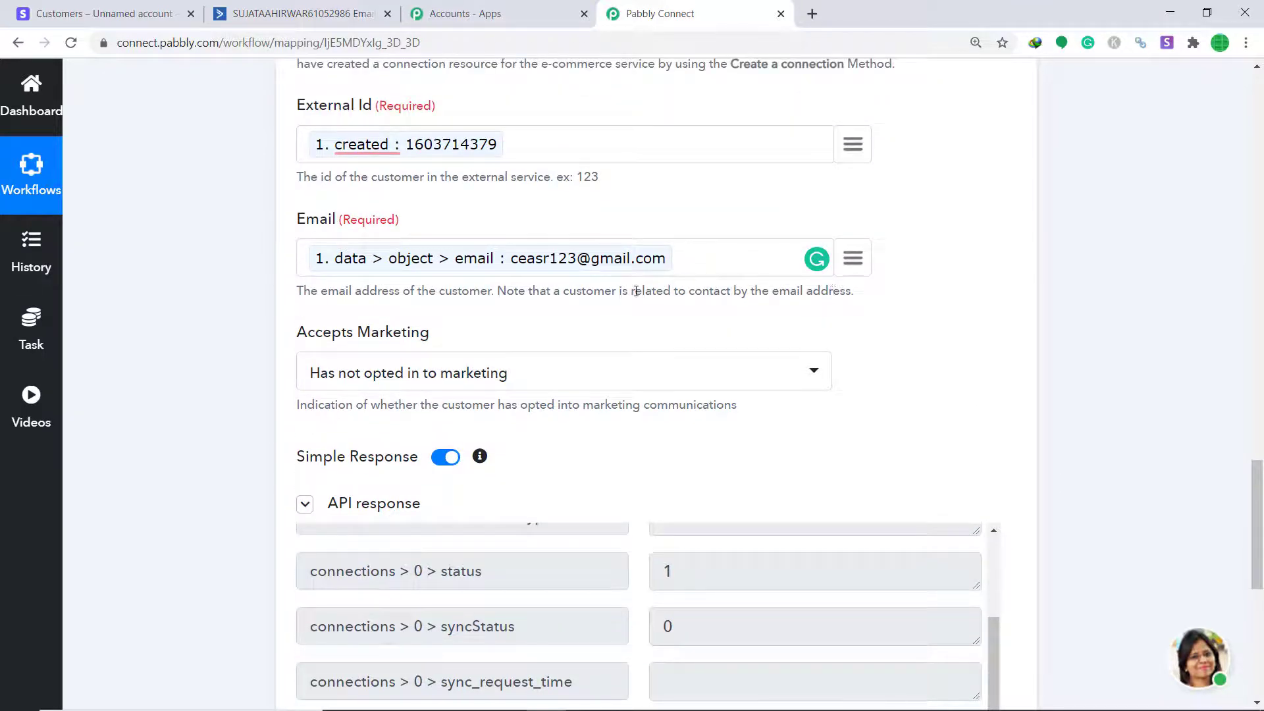
{"action": "left_click", "coordinate": [316, 14]}
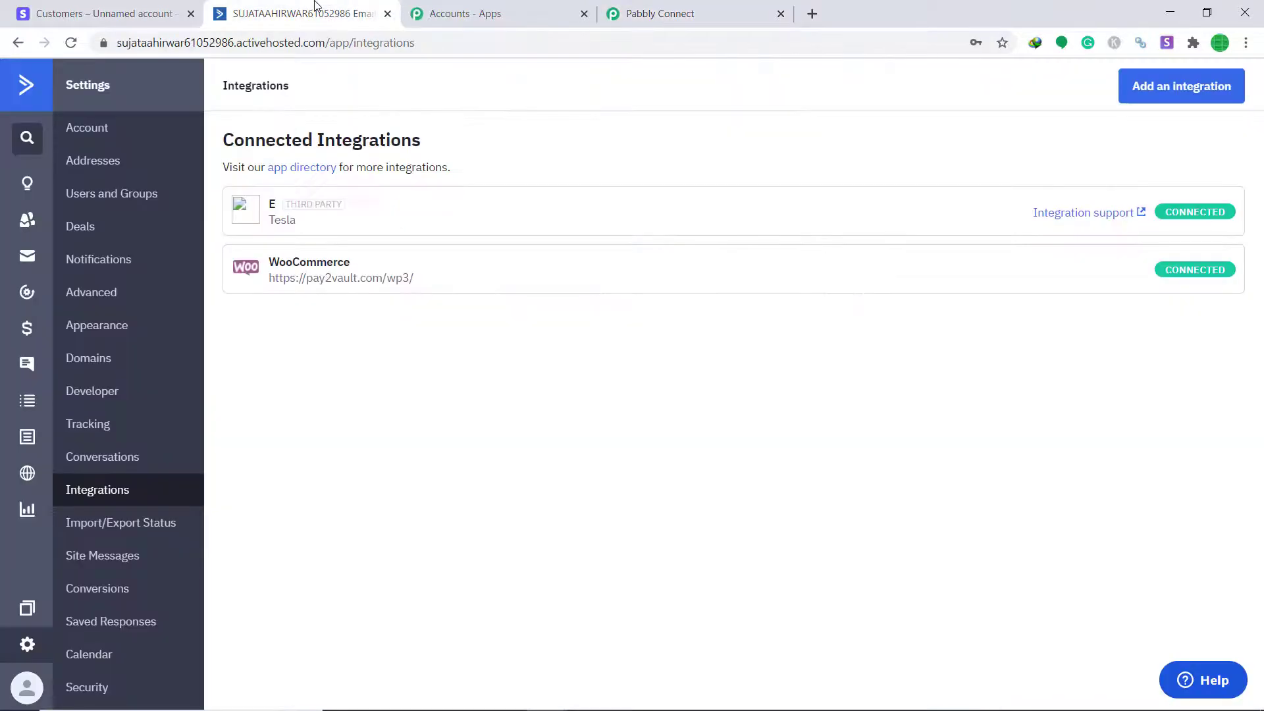
Open ActiveCampaign Contacts and scroll the 31-contact list looking for the Stripe customer
{"action": "left_click", "coordinate": [26, 223]}
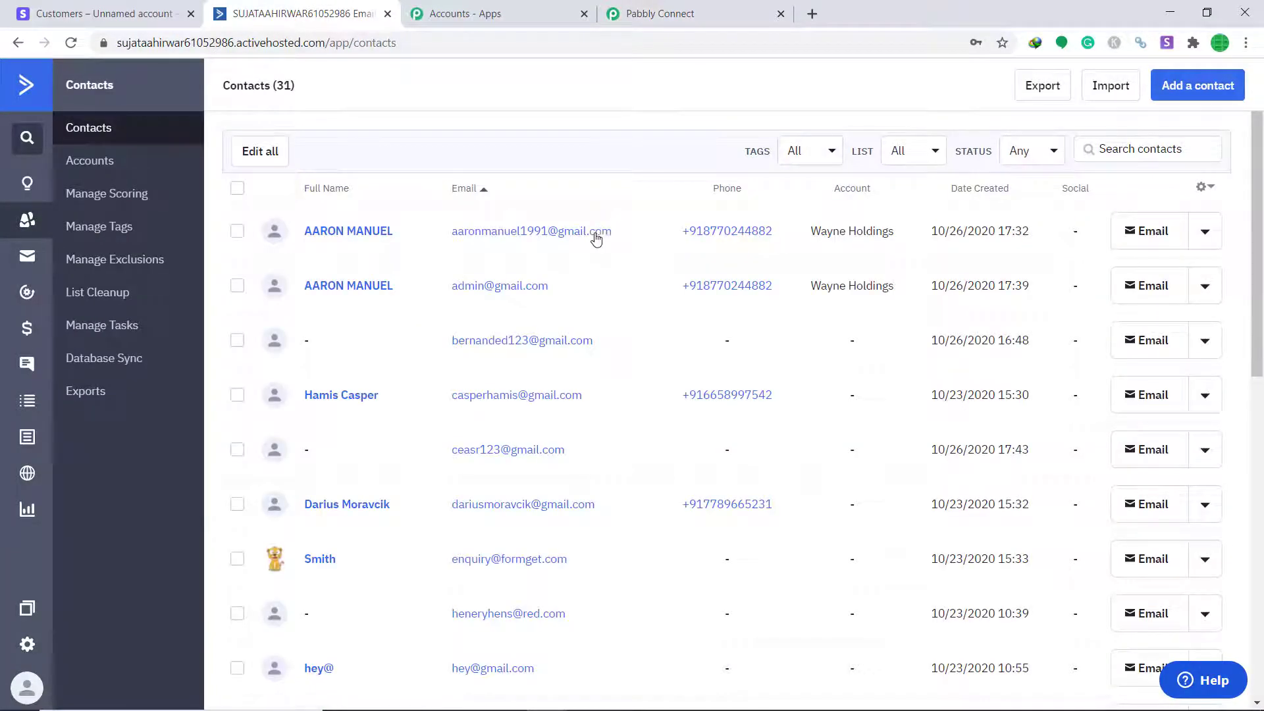
{"action": "scroll", "coordinate": [596, 239], "scroll_direction": "down", "scroll_amount": 8}
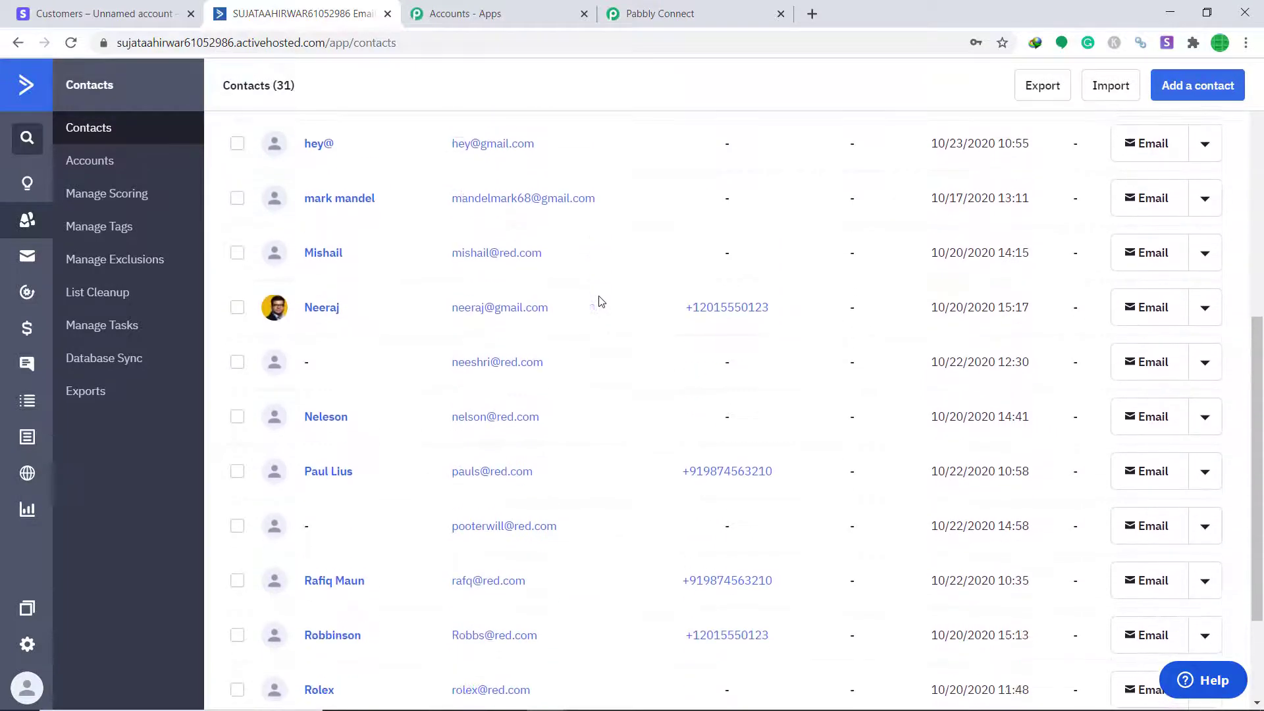
{"action": "scroll", "coordinate": [599, 305], "scroll_direction": "down", "scroll_amount": 3}
{"action": "scroll", "coordinate": [705, 622], "scroll_direction": "up", "scroll_amount": 10}
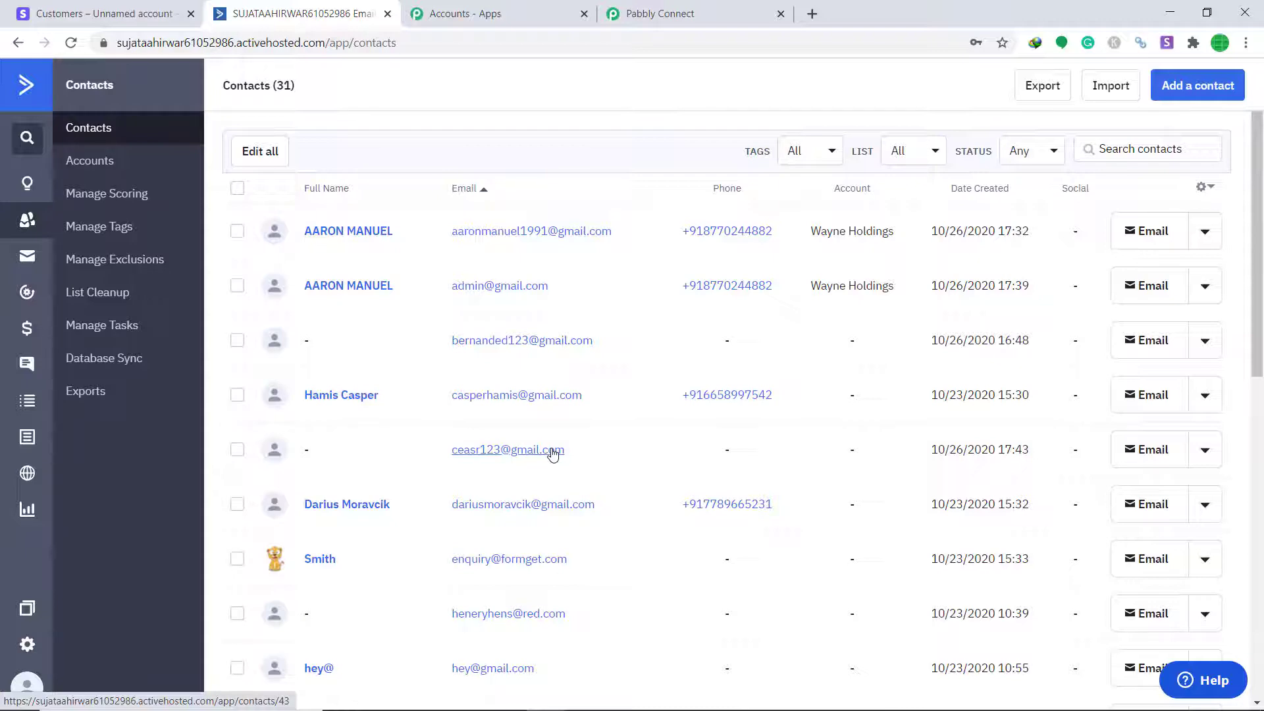
Back in the workflow, collapse the ActiveCampaign action and Stripe trigger steps
{"action": "left_click", "coordinate": [661, 13]}
{"action": "scroll", "coordinate": [937, 339], "scroll_direction": "up", "scroll_amount": 8}
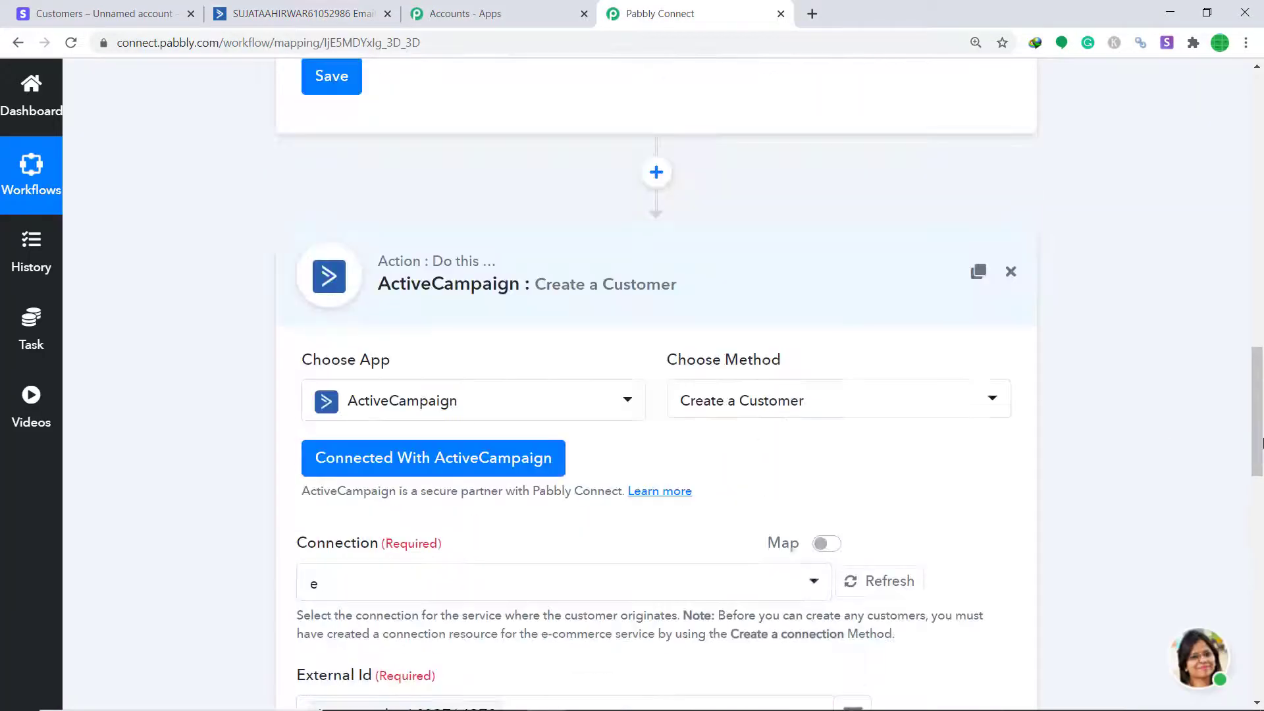
{"action": "scroll", "coordinate": [816, 409], "scroll_direction": "up", "scroll_amount": 3}
{"action": "left_click", "coordinate": [765, 423]}
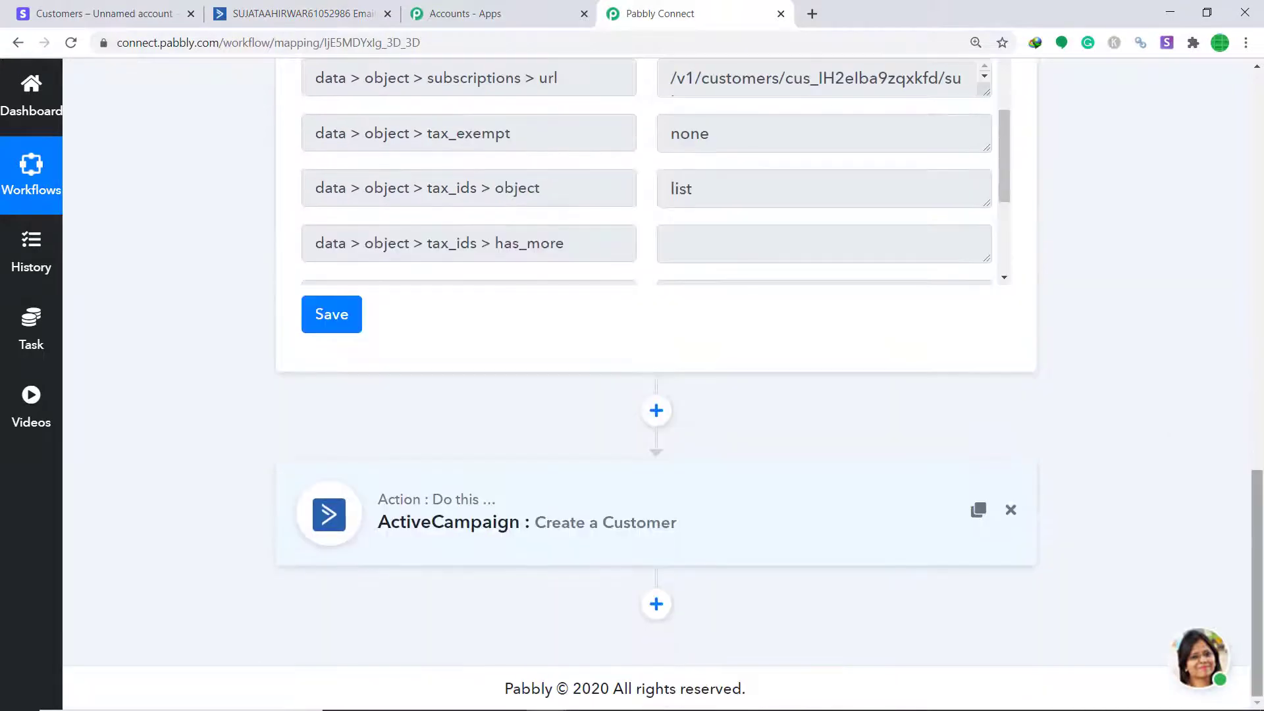
{"action": "scroll", "coordinate": [765, 424], "scroll_direction": "up", "scroll_amount": 10}
{"action": "scroll", "coordinate": [705, 376], "scroll_direction": "up", "scroll_amount": 5}
{"action": "left_click", "coordinate": [707, 372]}
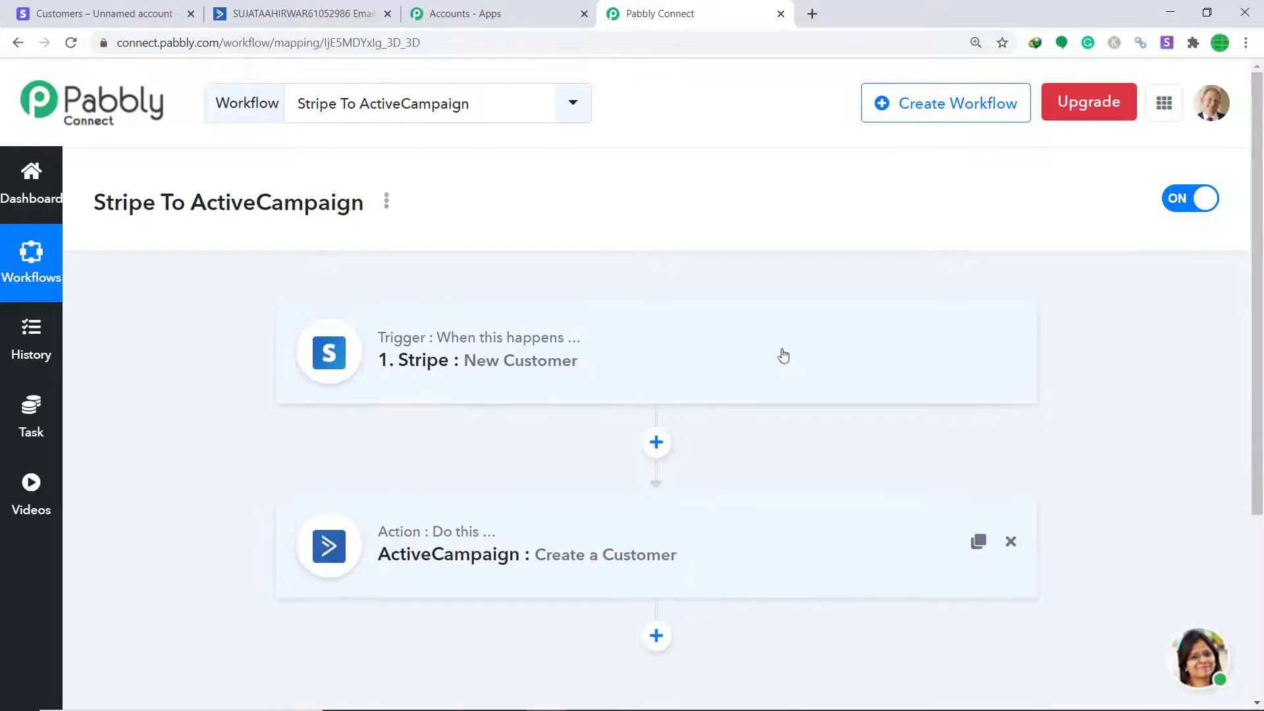
{"action": "scroll", "coordinate": [1251, 292], "scroll_direction": "down", "scroll_amount": 1}
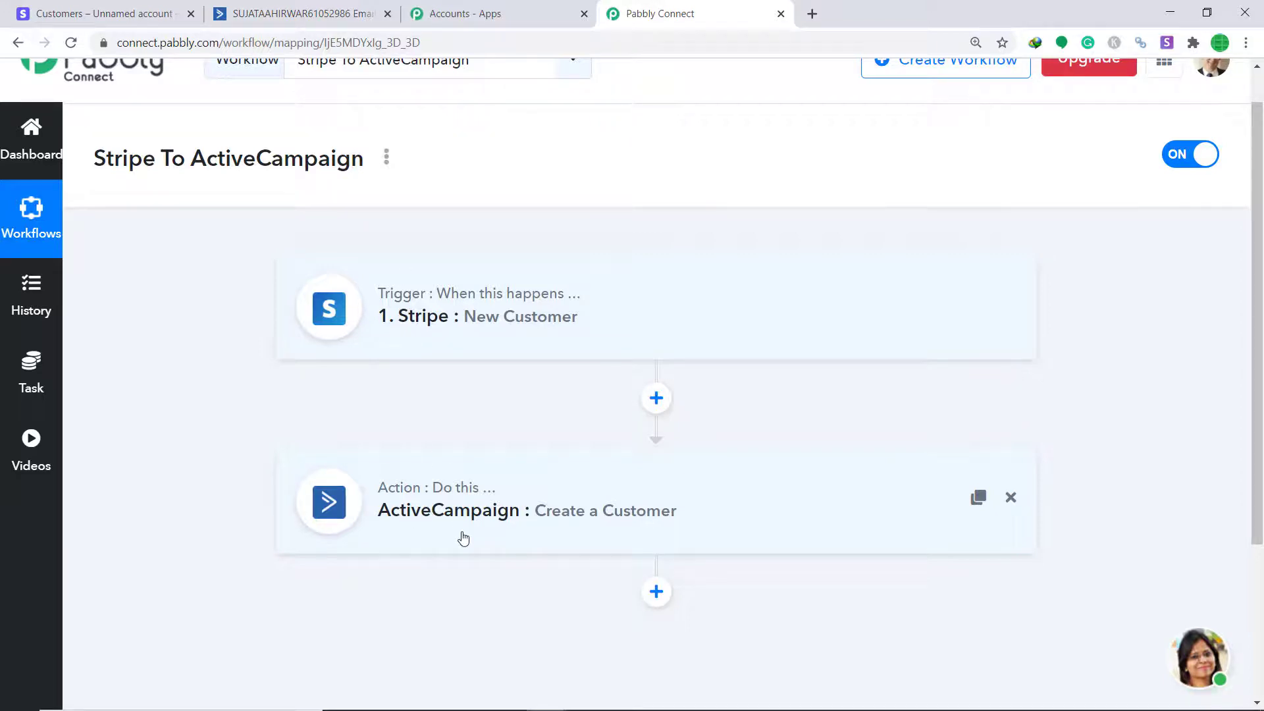
{"action": "left_click", "coordinate": [300, 13]}
Start a new Stripe customer with a name, account e-mail, description 'dummy' and phone number
{"action": "left_click", "coordinate": [138, 13]}
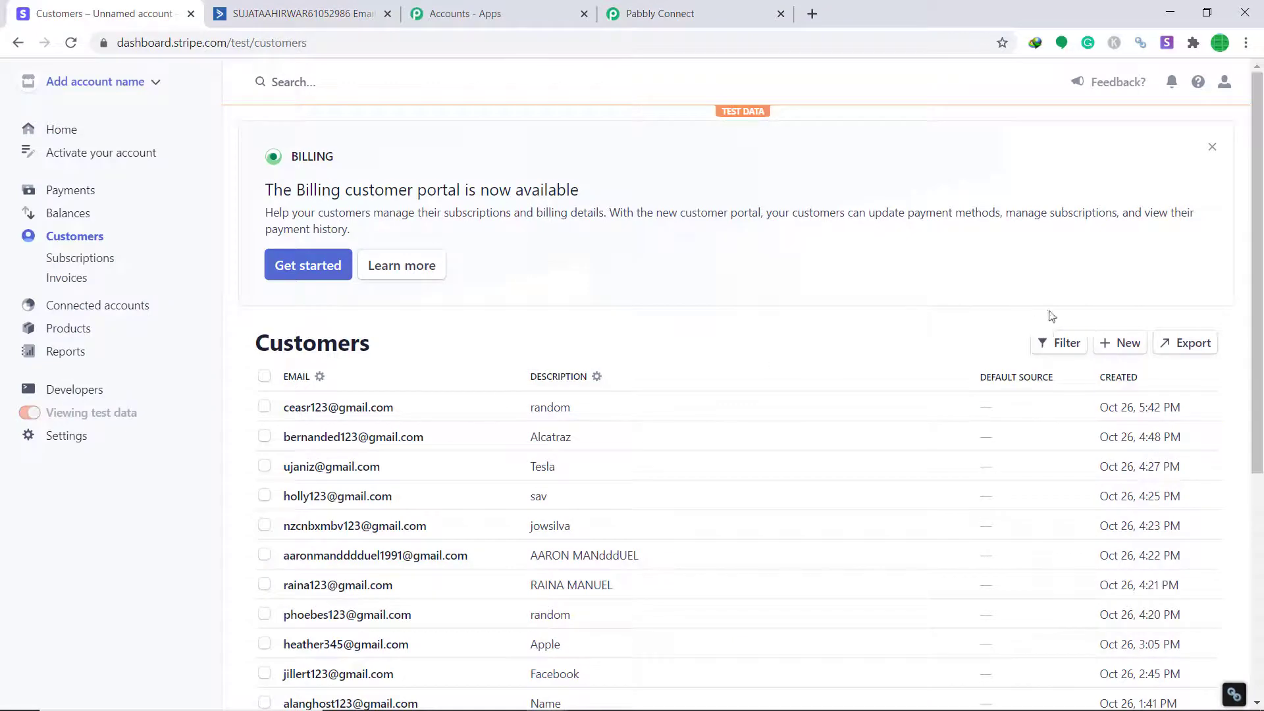
{"action": "left_click", "coordinate": [1123, 343]}
{"action": "left_click", "coordinate": [587, 225]}
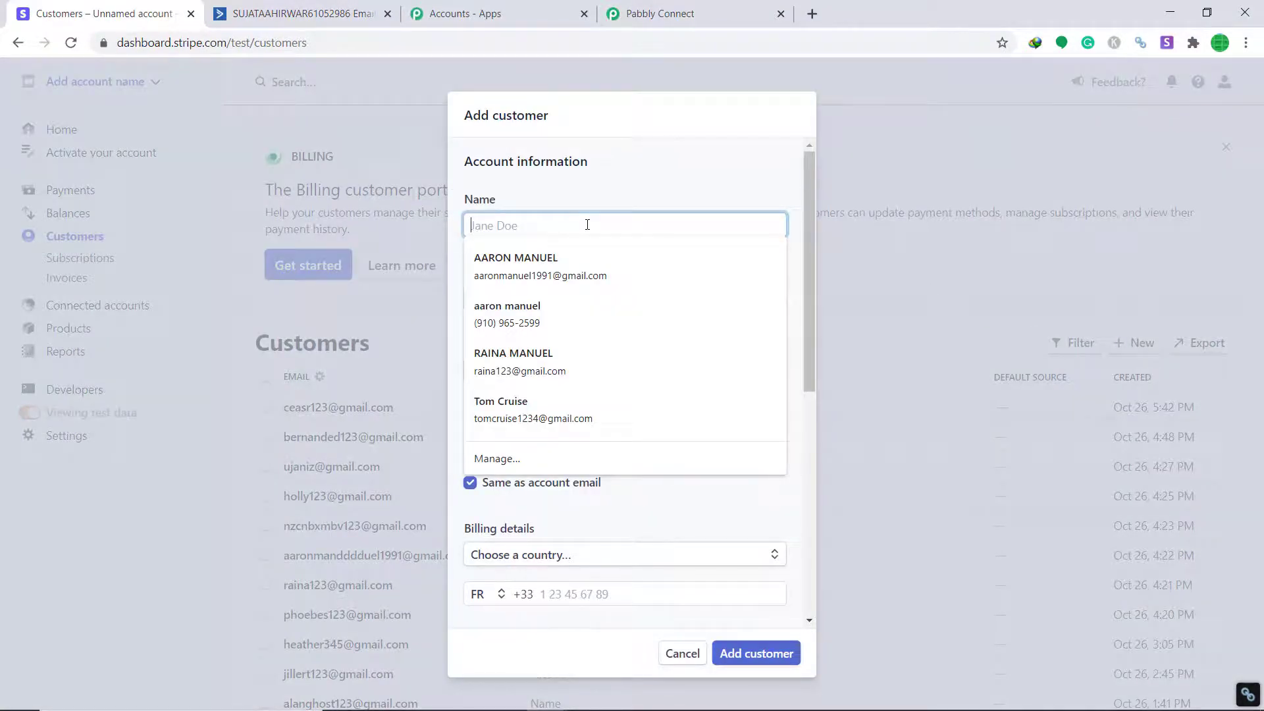
{"action": "type", "text": "Terra"}
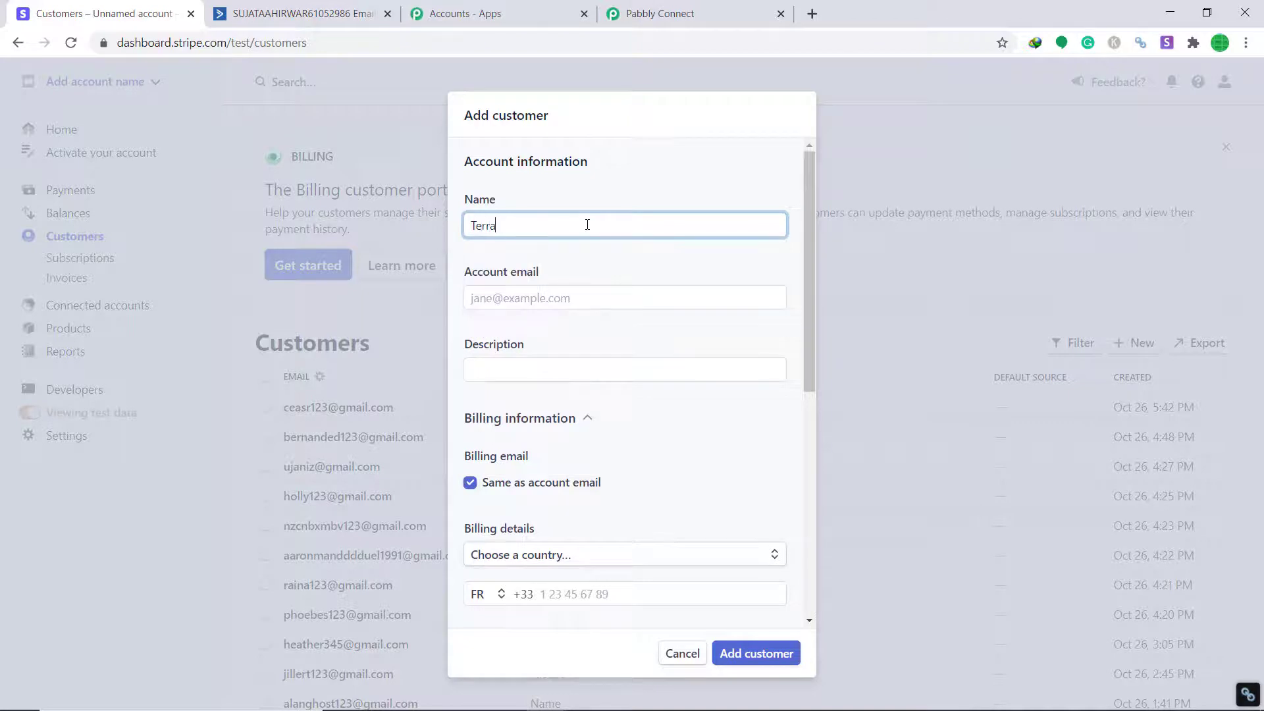
{"action": "left_click", "coordinate": [526, 309]}
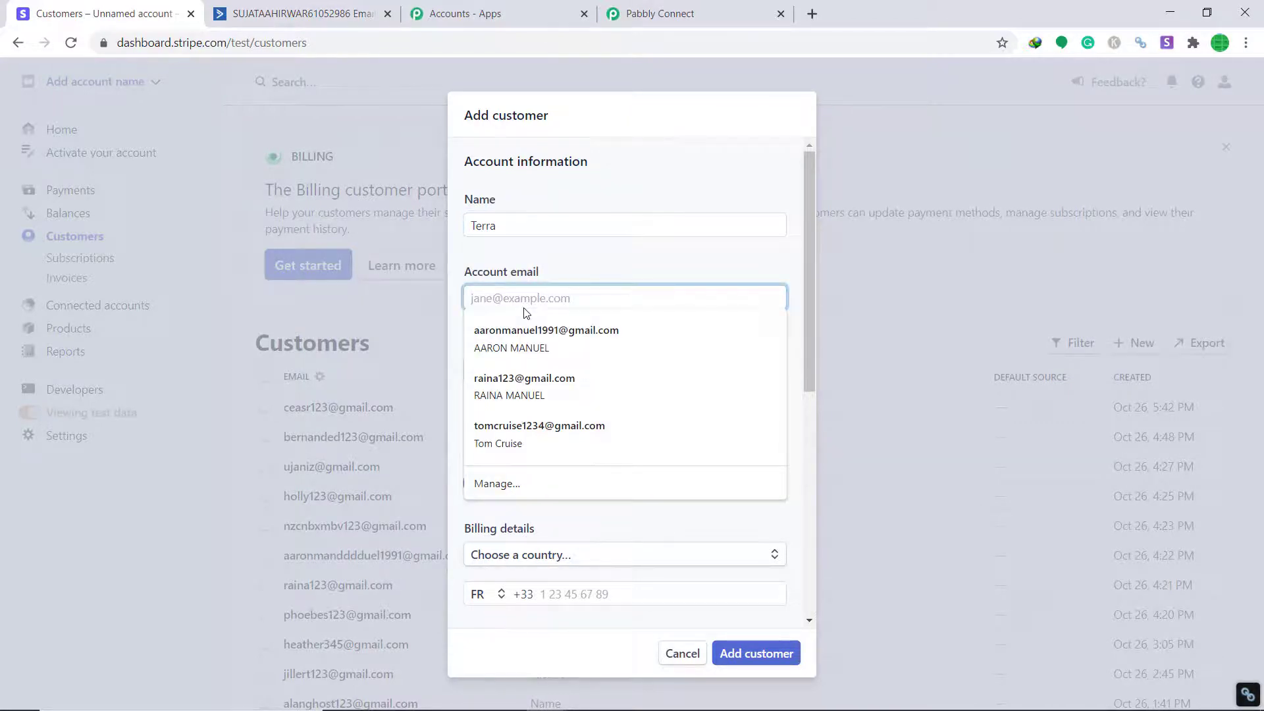
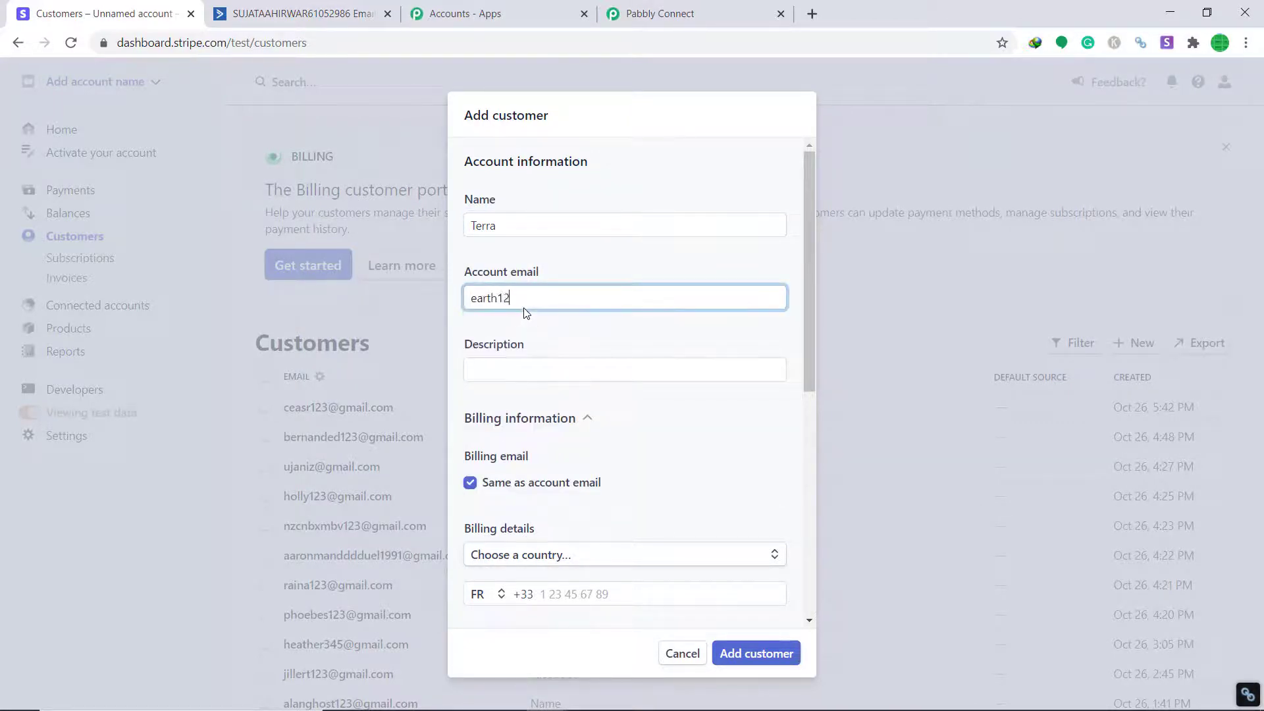
{"action": "left_click", "coordinate": [559, 370]}
{"action": "type", "text": "dumm"}
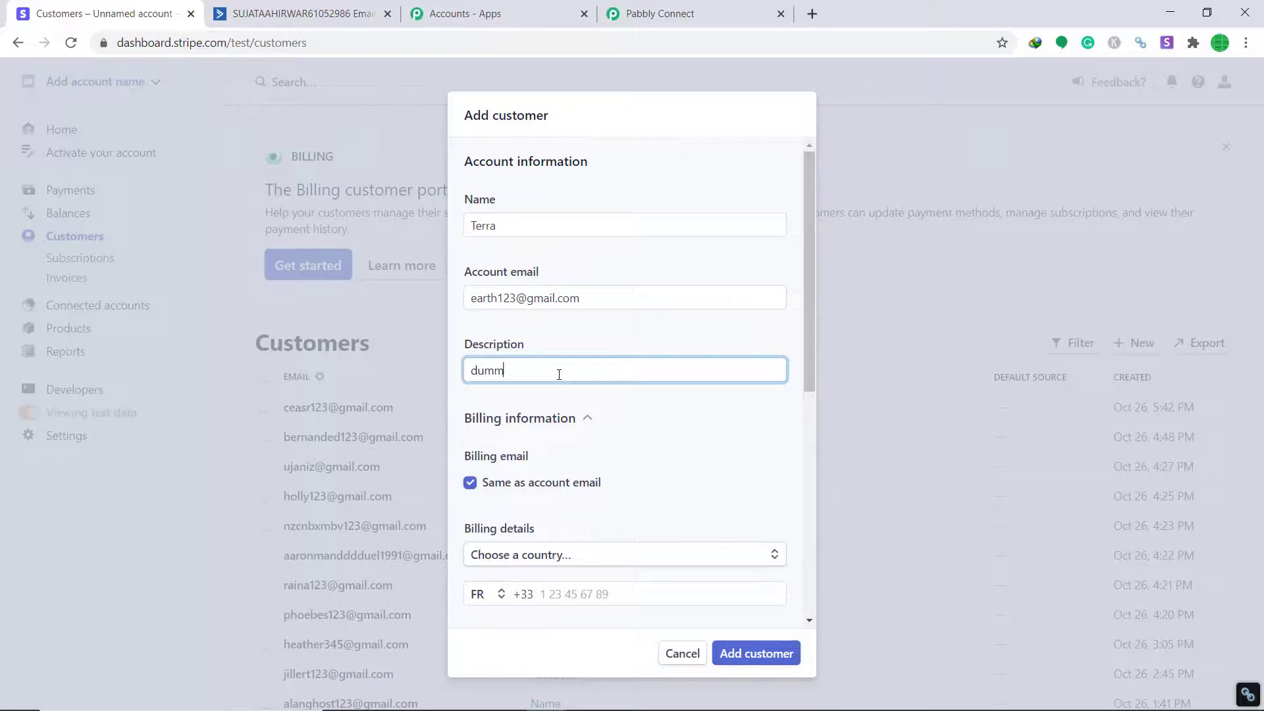
{"action": "type", "text": "y"}
{"action": "scroll", "coordinate": [559, 376], "scroll_direction": "down", "scroll_amount": 3}
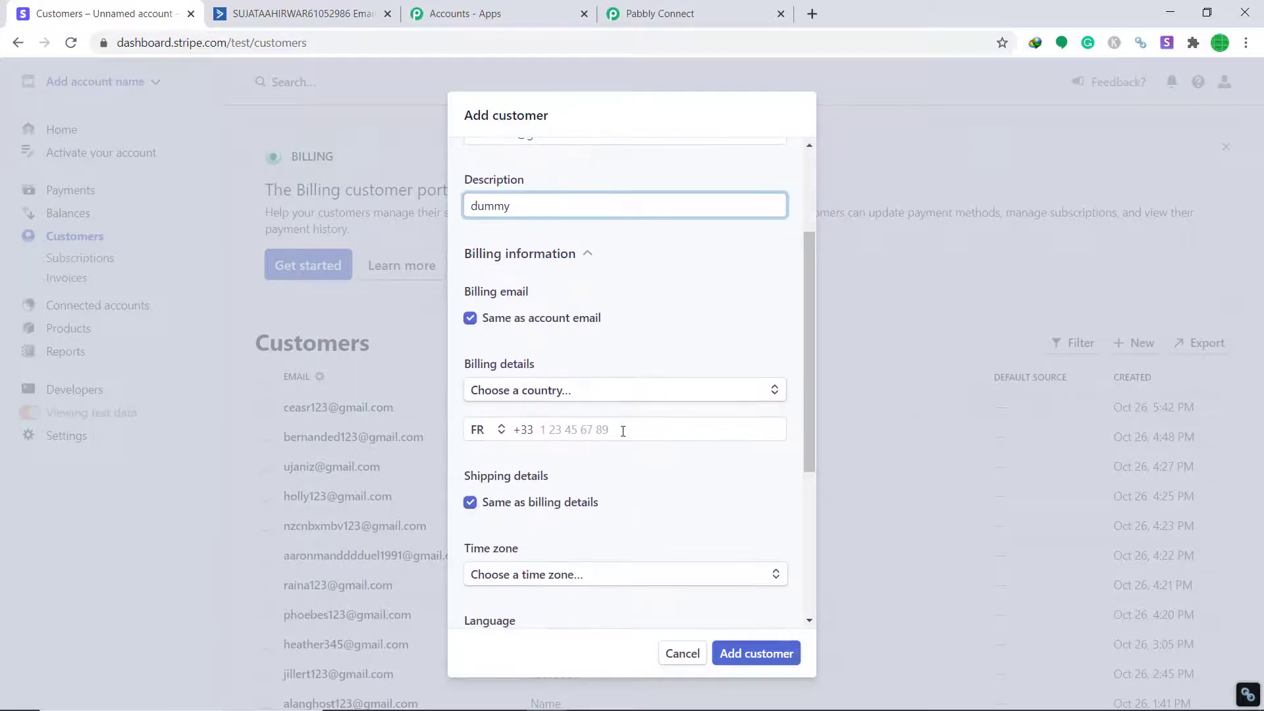
{"action": "left_click", "coordinate": [623, 430]}
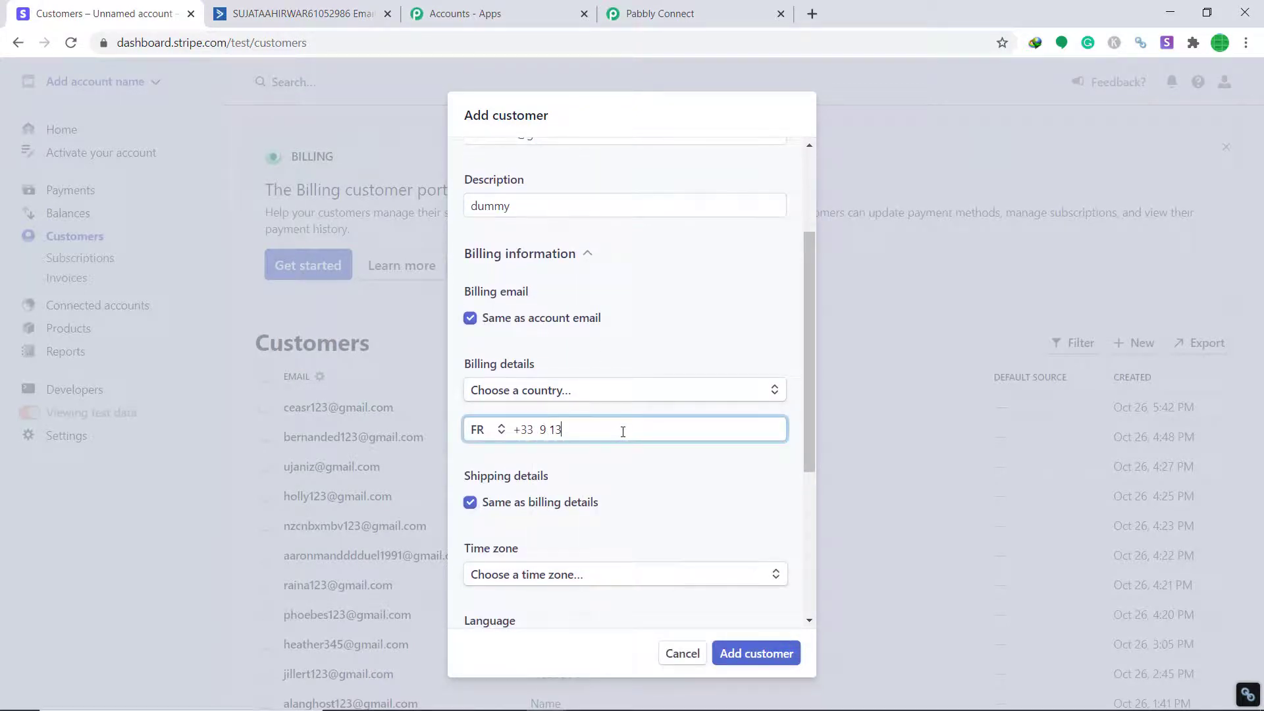
Set language to French and currency to CHF - Swiss Franc, then add the customer
{"action": "scroll", "coordinate": [683, 416], "scroll_direction": "down", "scroll_amount": 4}
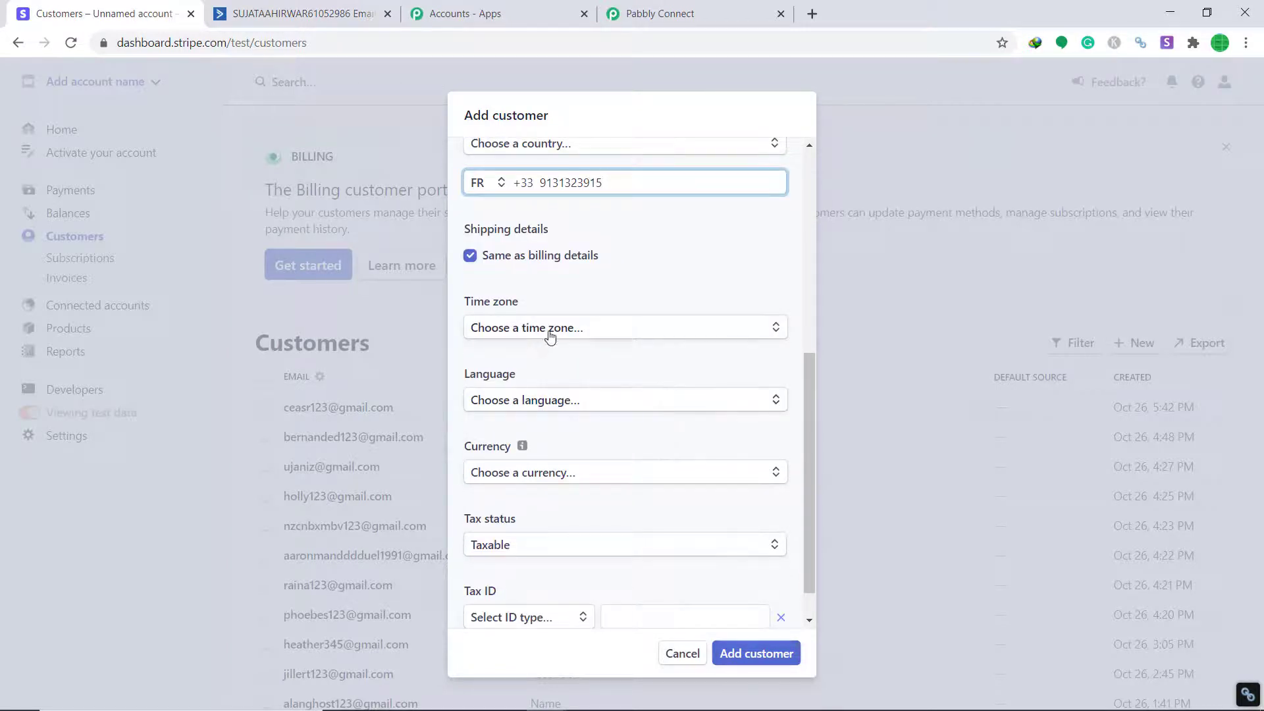
{"action": "left_click", "coordinate": [638, 328]}
{"action": "left_click", "coordinate": [694, 282]}
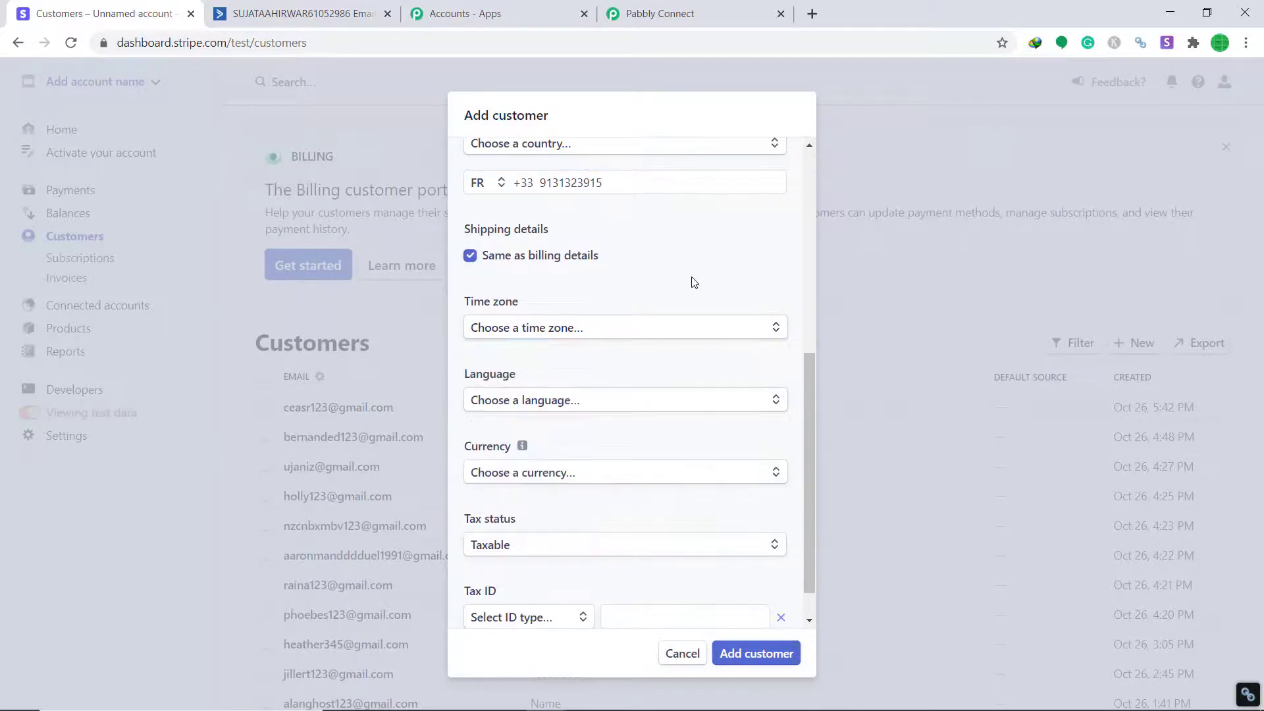
{"action": "left_click", "coordinate": [555, 410]}
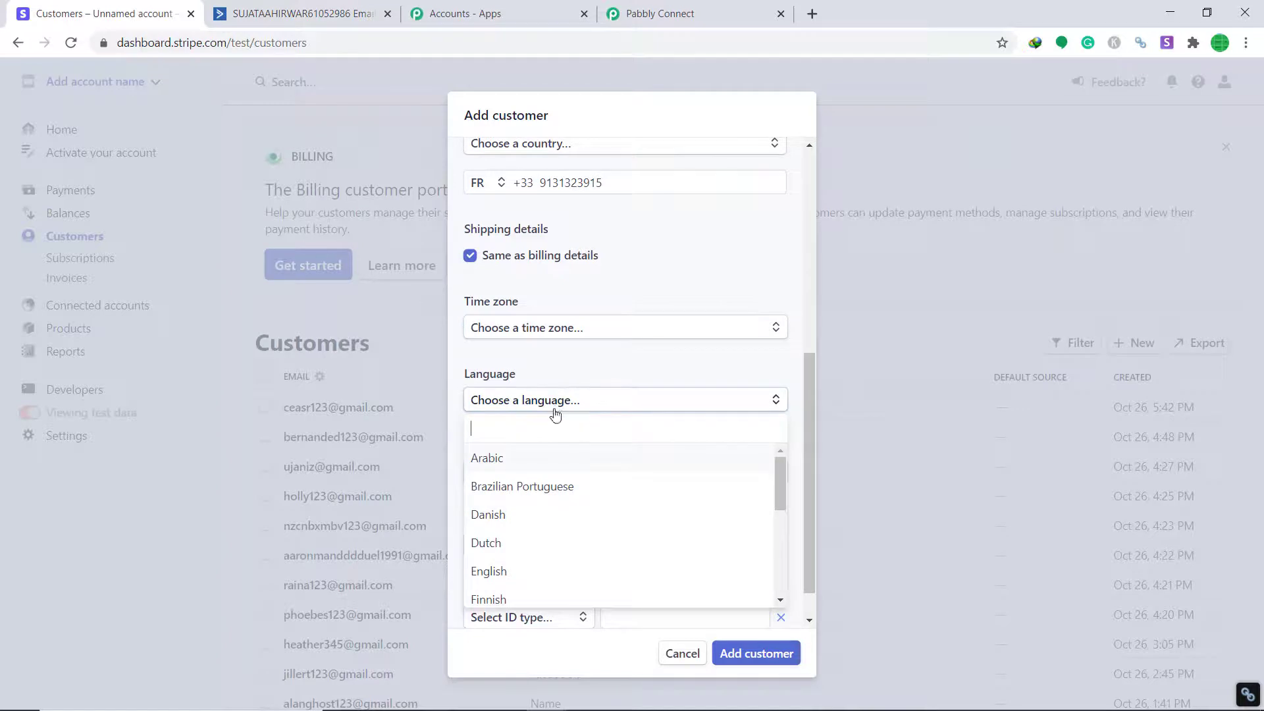
{"action": "type", "text": "fre"}
{"action": "left_click", "coordinate": [561, 459]}
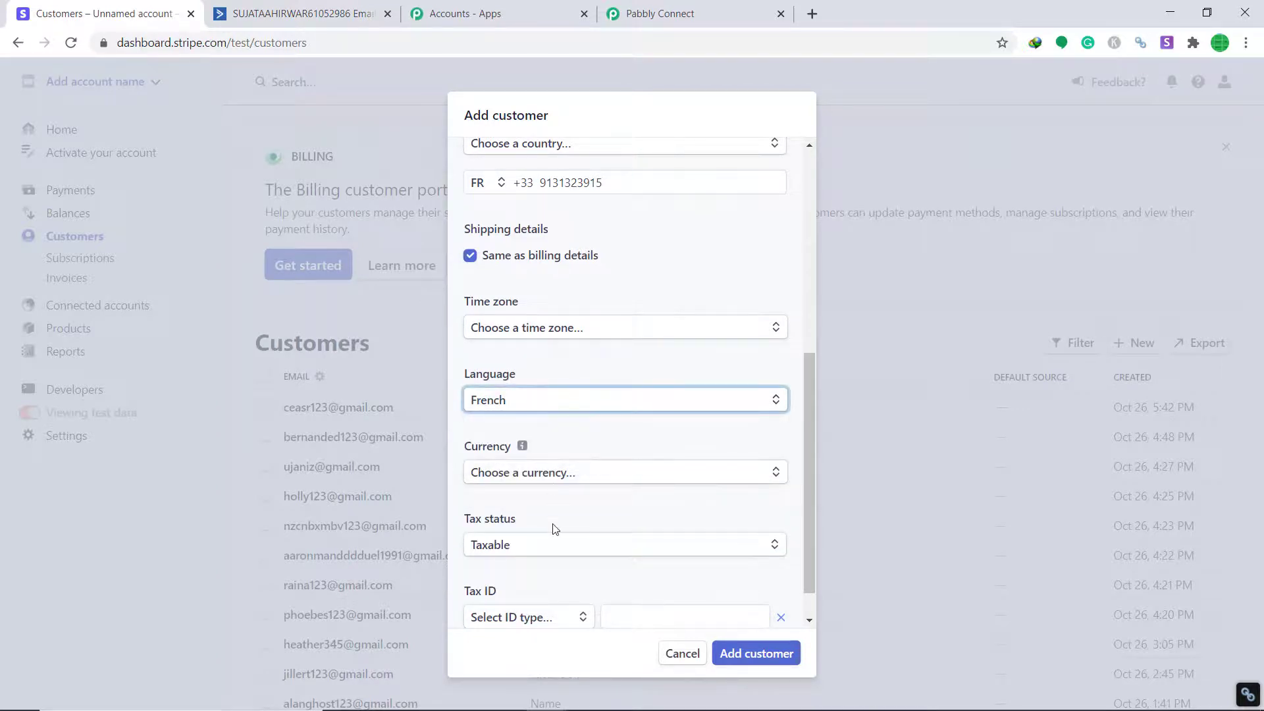
{"action": "left_click", "coordinate": [556, 552]}
{"action": "left_click", "coordinate": [572, 473]}
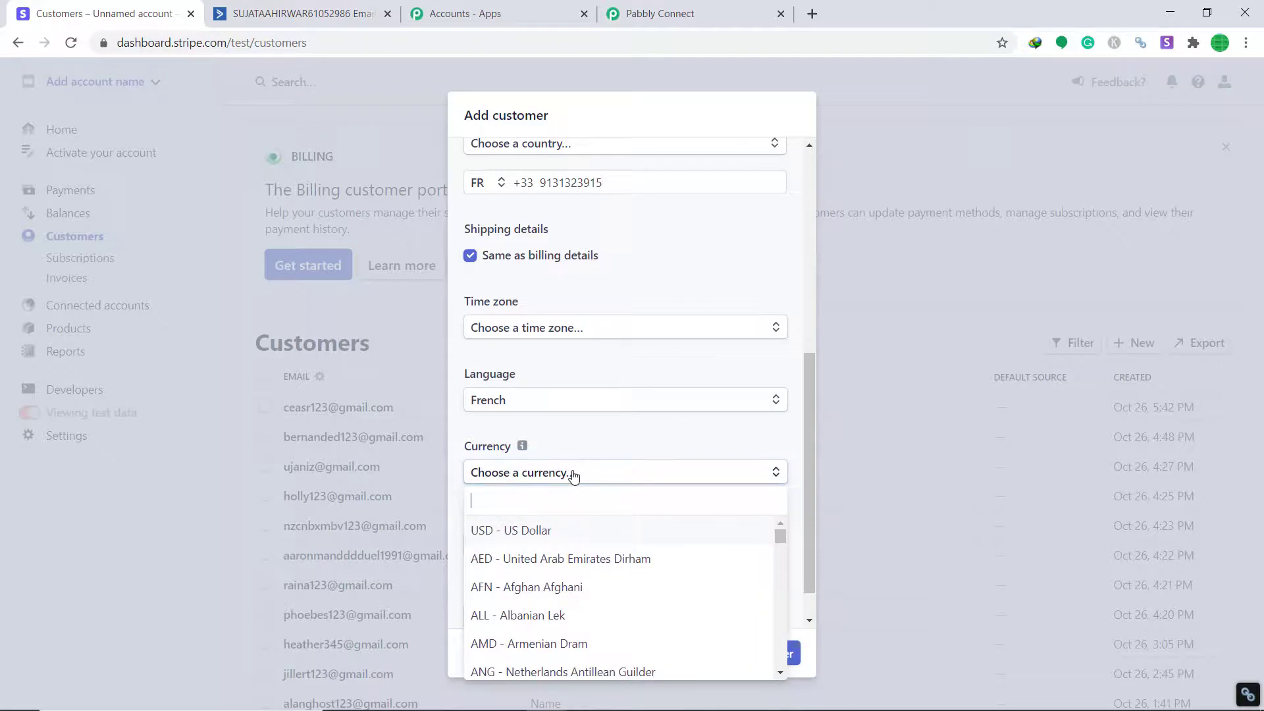
{"action": "type", "text": "swis"}
{"action": "left_click", "coordinate": [580, 532]}
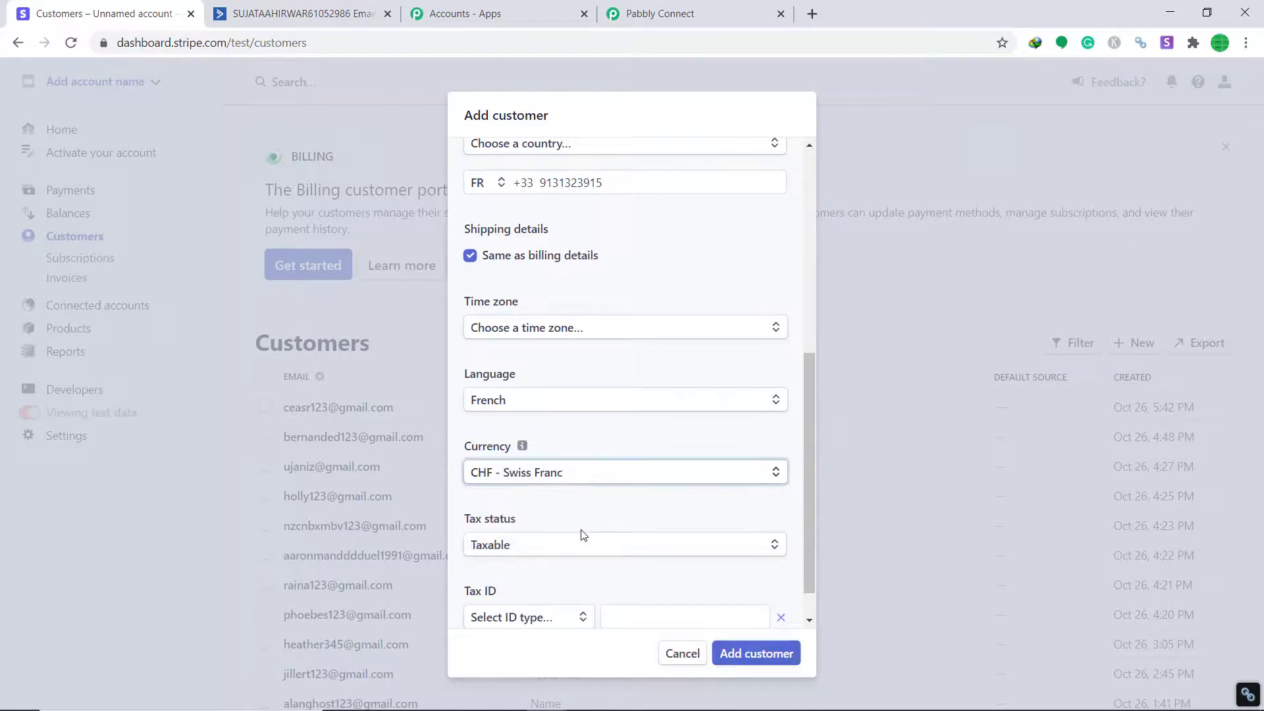
{"action": "scroll", "coordinate": [635, 488], "scroll_direction": "down", "scroll_amount": 1}
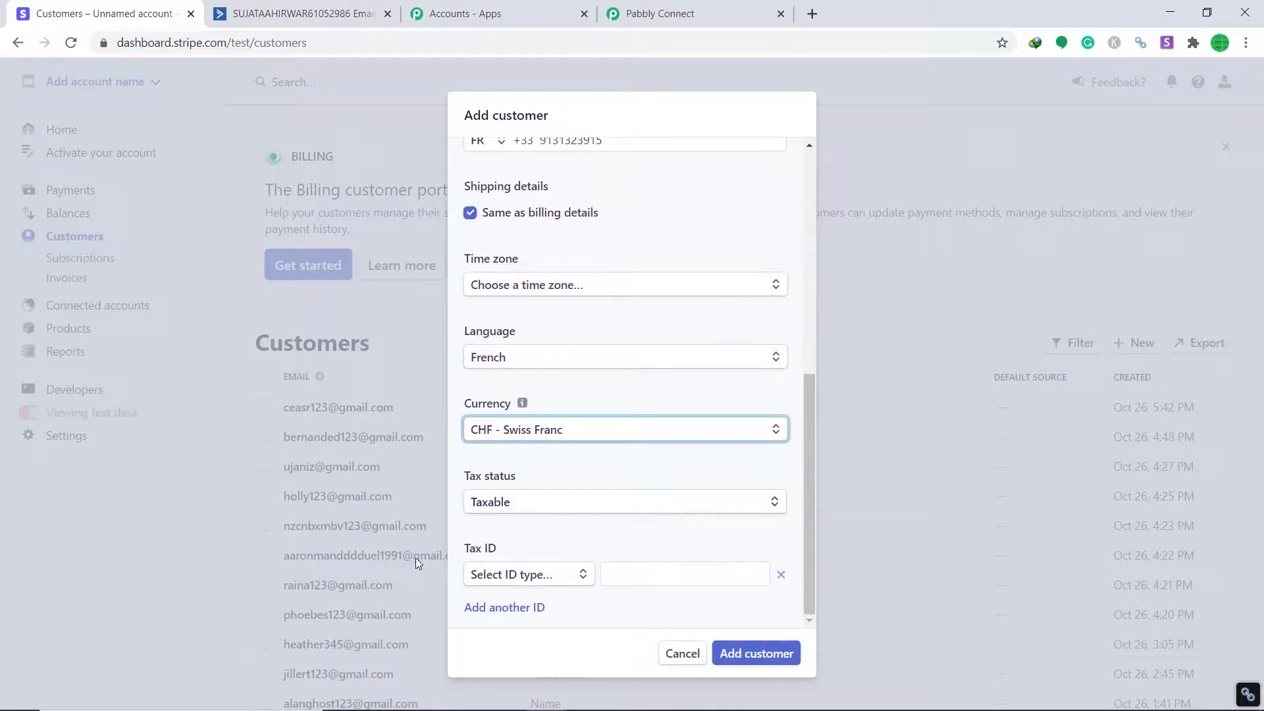
{"action": "left_click", "coordinate": [778, 662]}
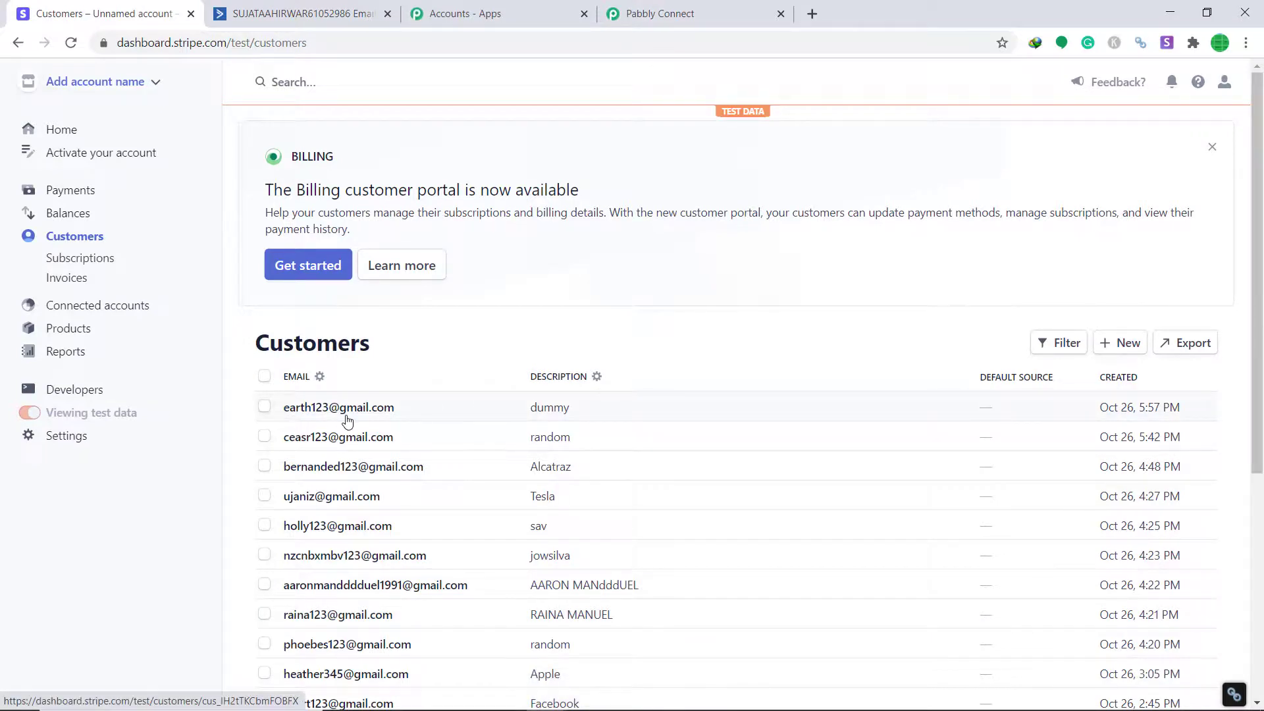
Reload ActiveCampaign Contacts and find the new Stripe customer among 32 contacts
{"action": "left_click", "coordinate": [346, 22]}
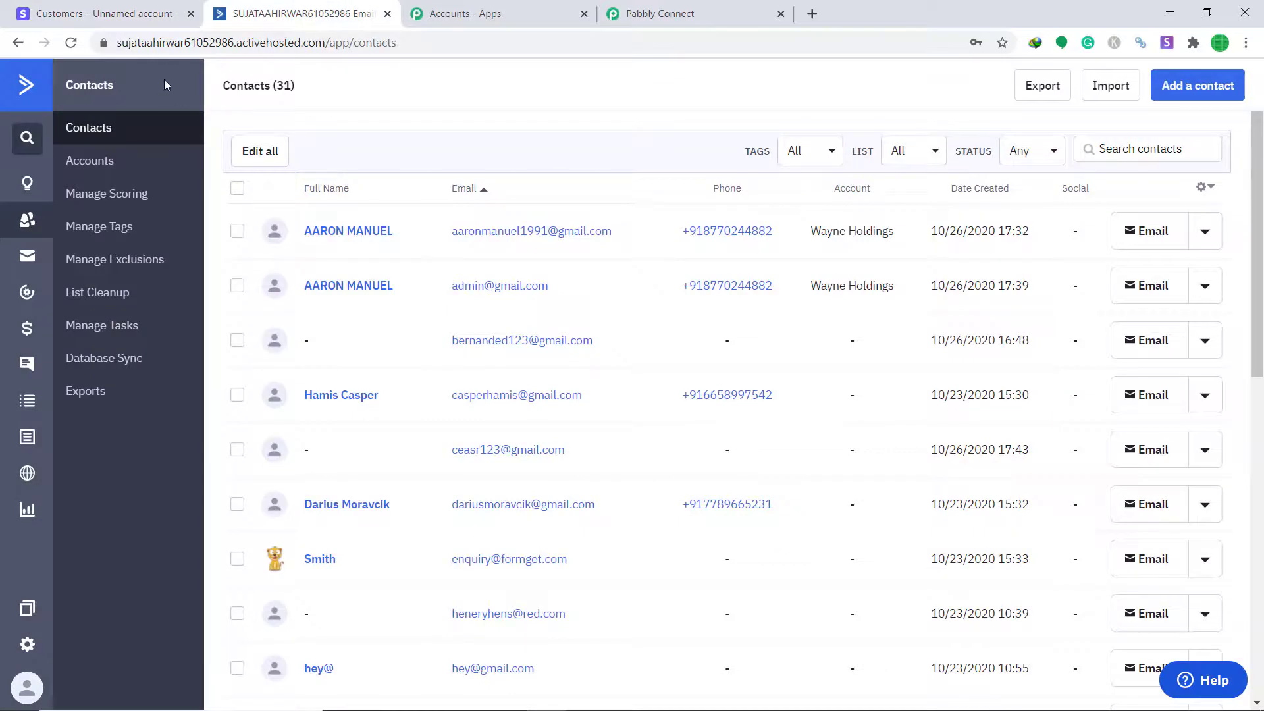
{"action": "left_click", "coordinate": [172, 44]}
{"action": "key", "text": "Return"}
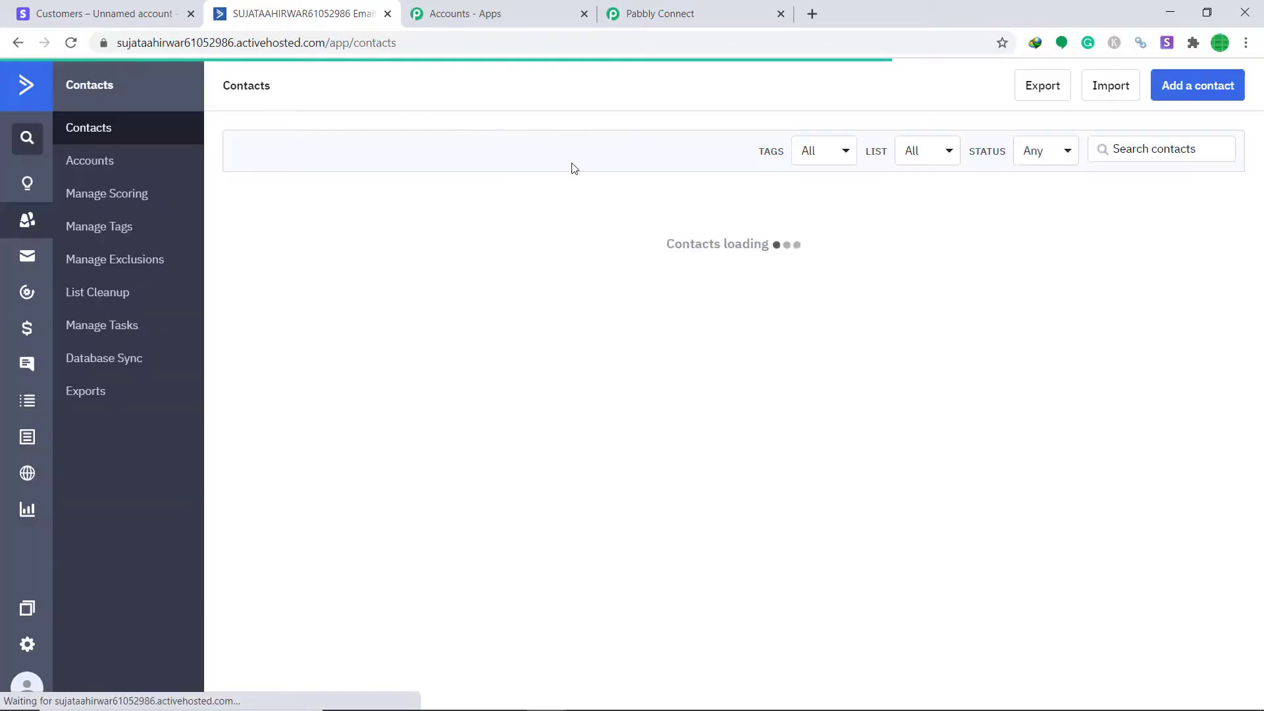
{"action": "scroll", "coordinate": [633, 224], "scroll_direction": "down", "scroll_amount": 2}
{"action": "scroll", "coordinate": [634, 227], "scroll_direction": "down", "scroll_amount": 3}
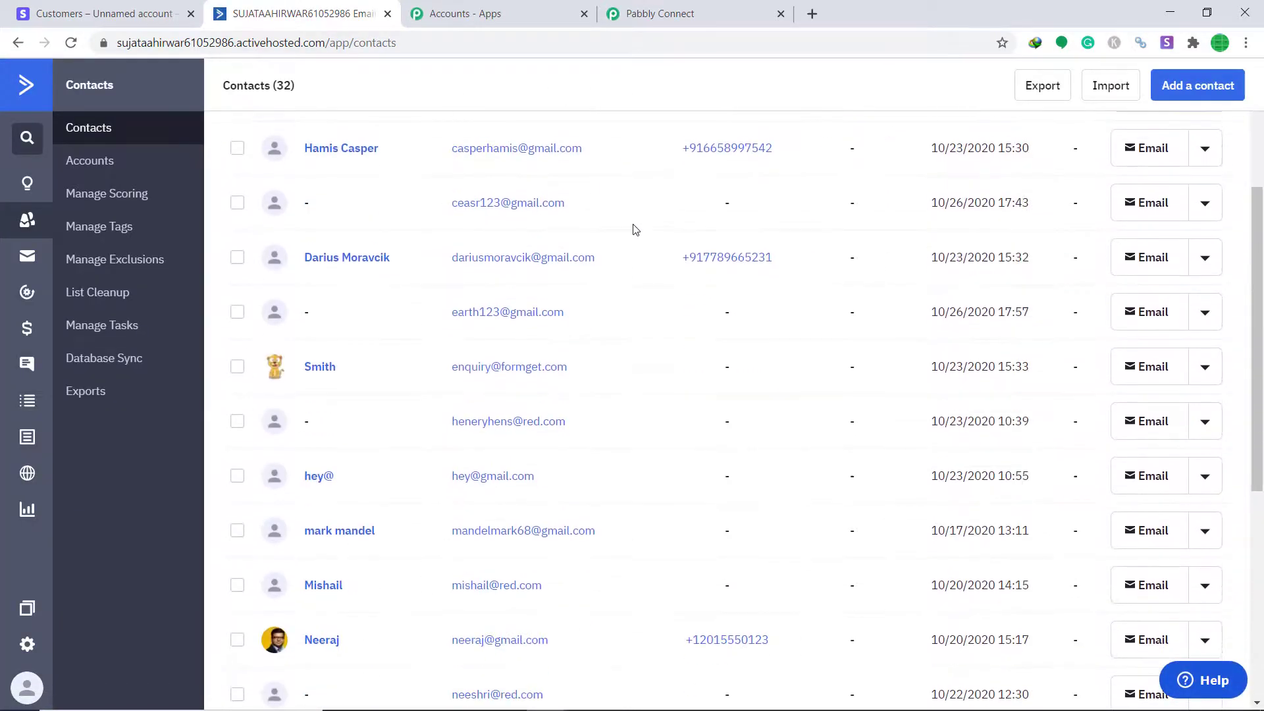